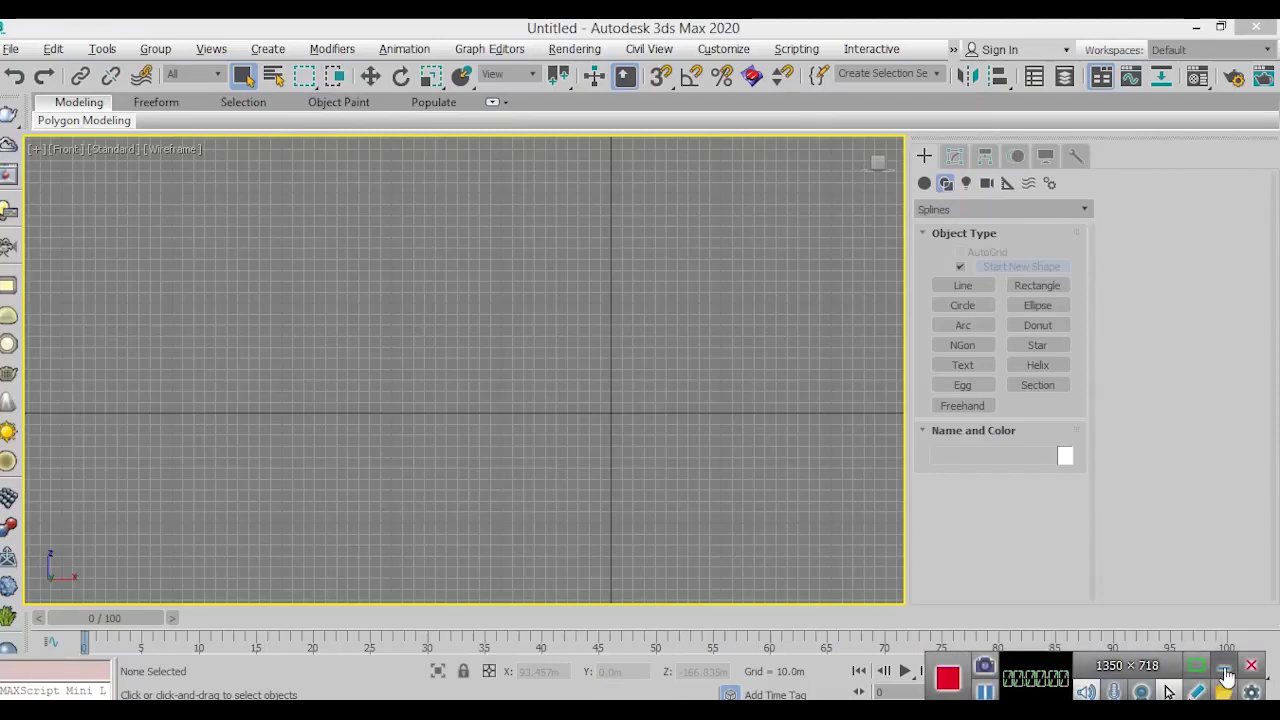
Draw Line001 as a smooth four-point S-curve from the vertical axis top down to the ground line.
middle_drag(564, 287, 514, 286)
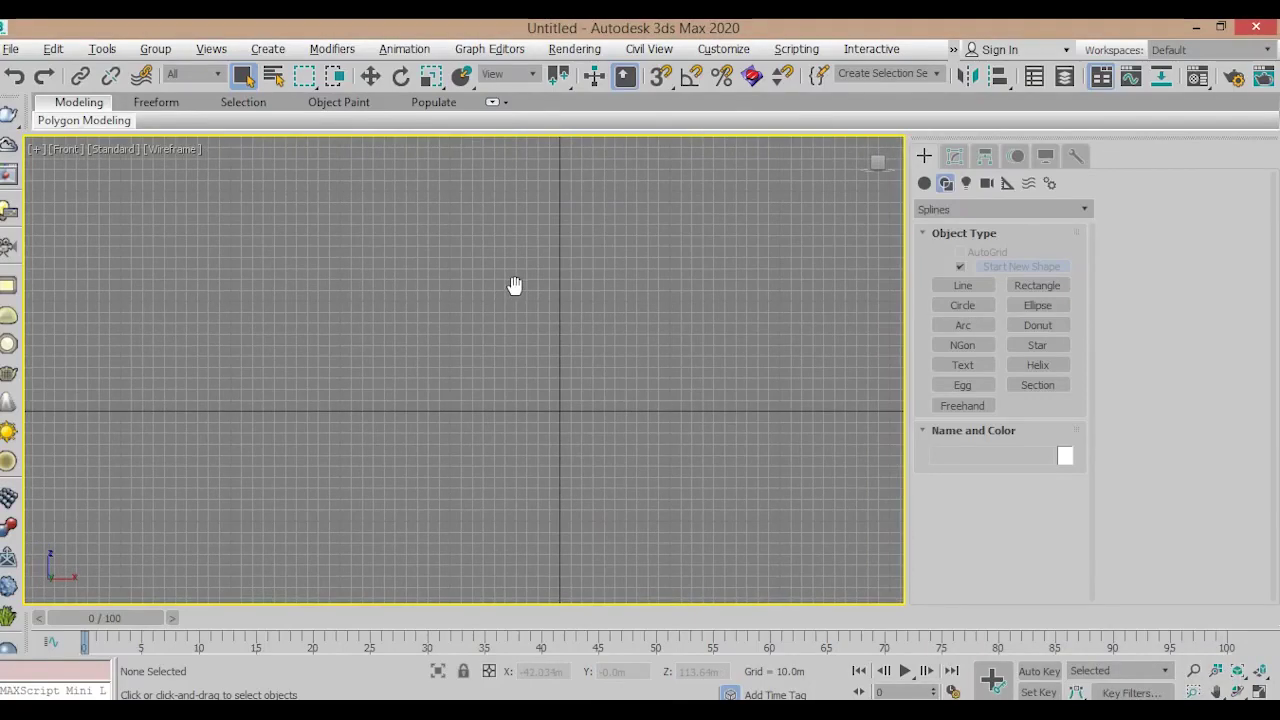
middle_drag(796, 324, 726, 351)
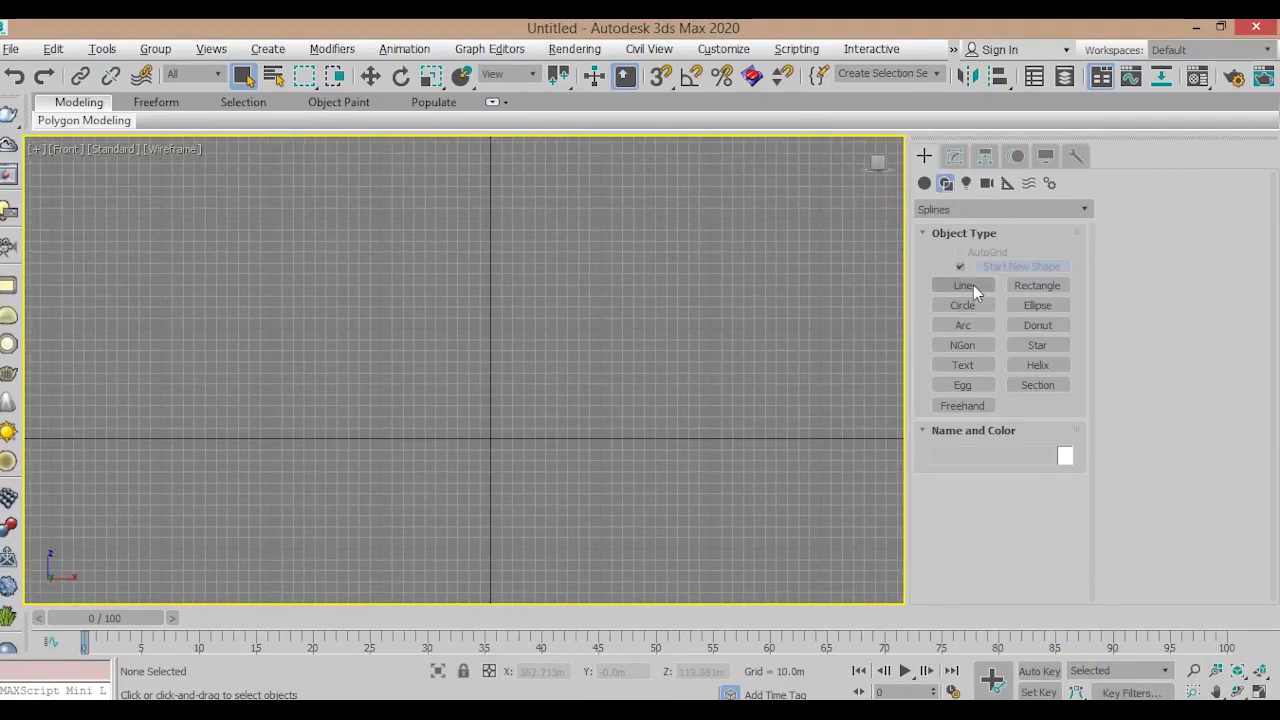
click(974, 286)
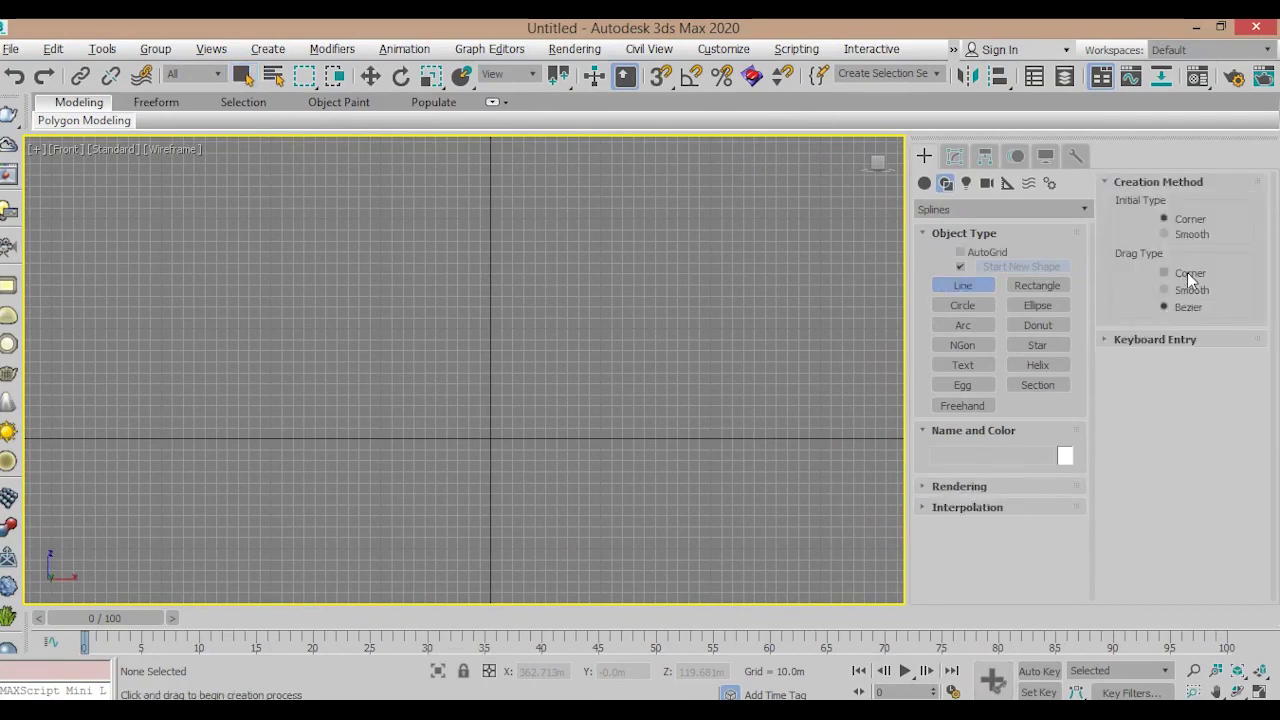
middle_drag(535, 355, 508, 418)
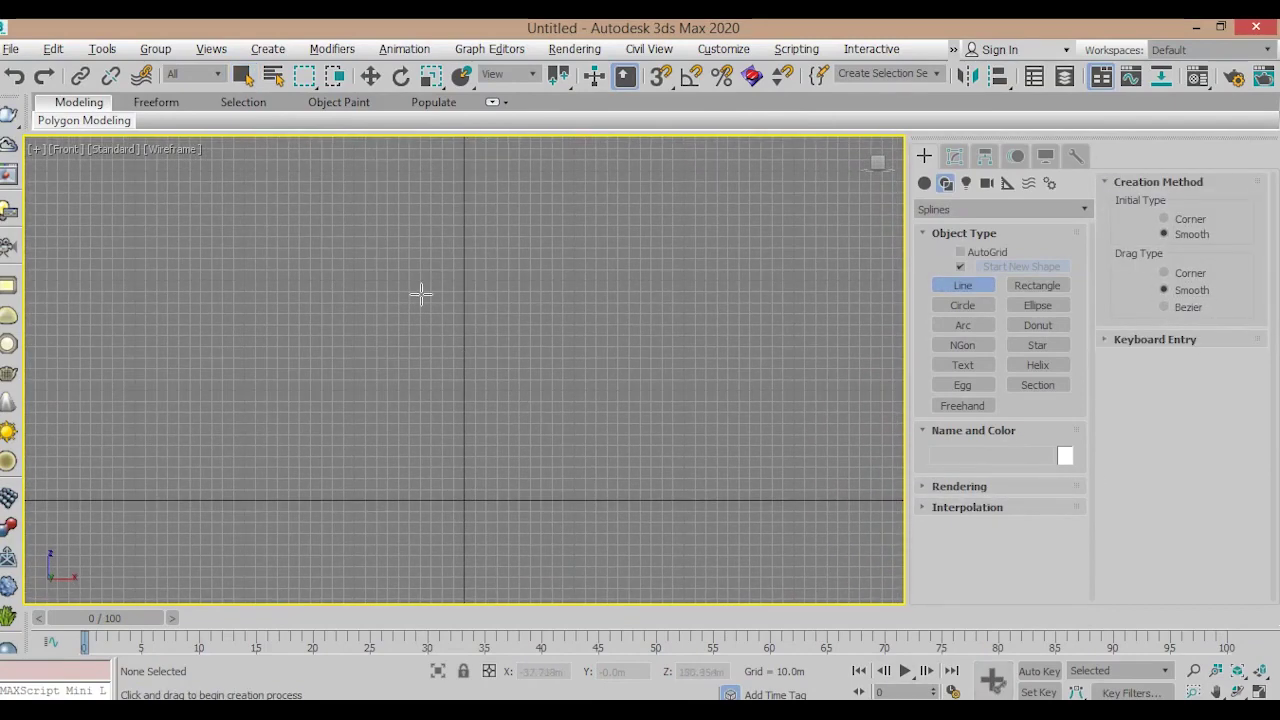
click(466, 240)
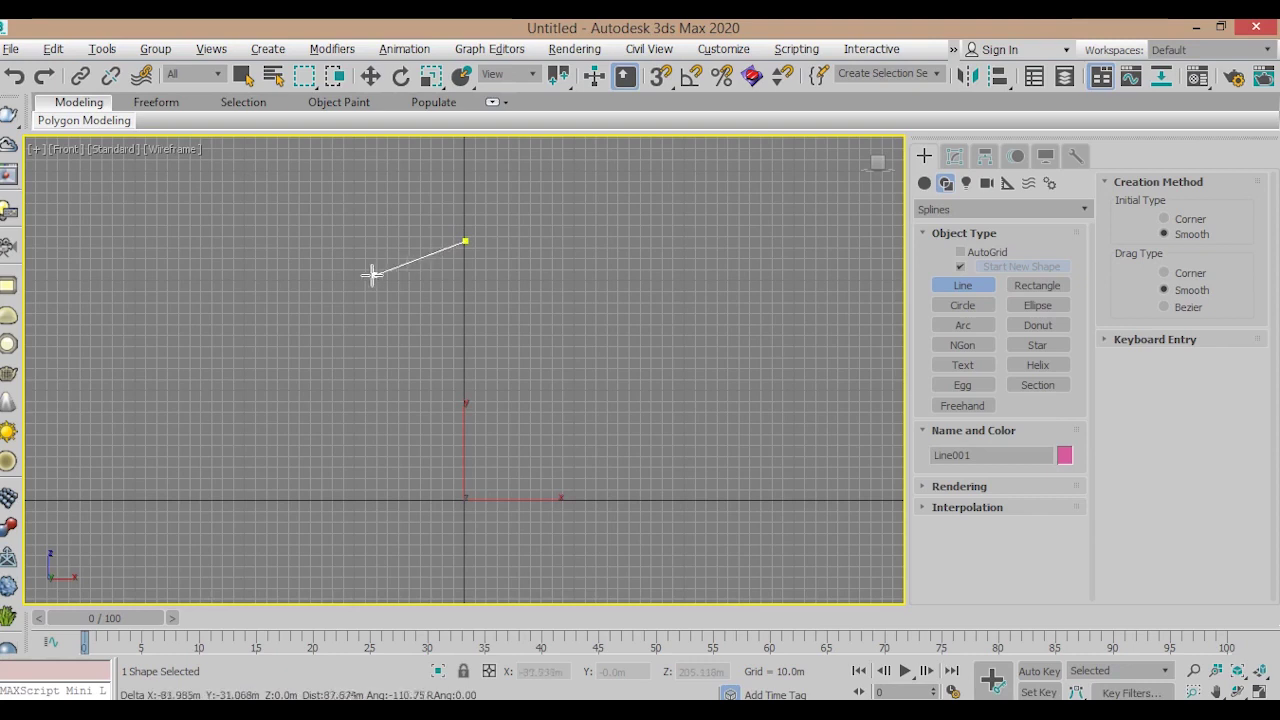
click(329, 294)
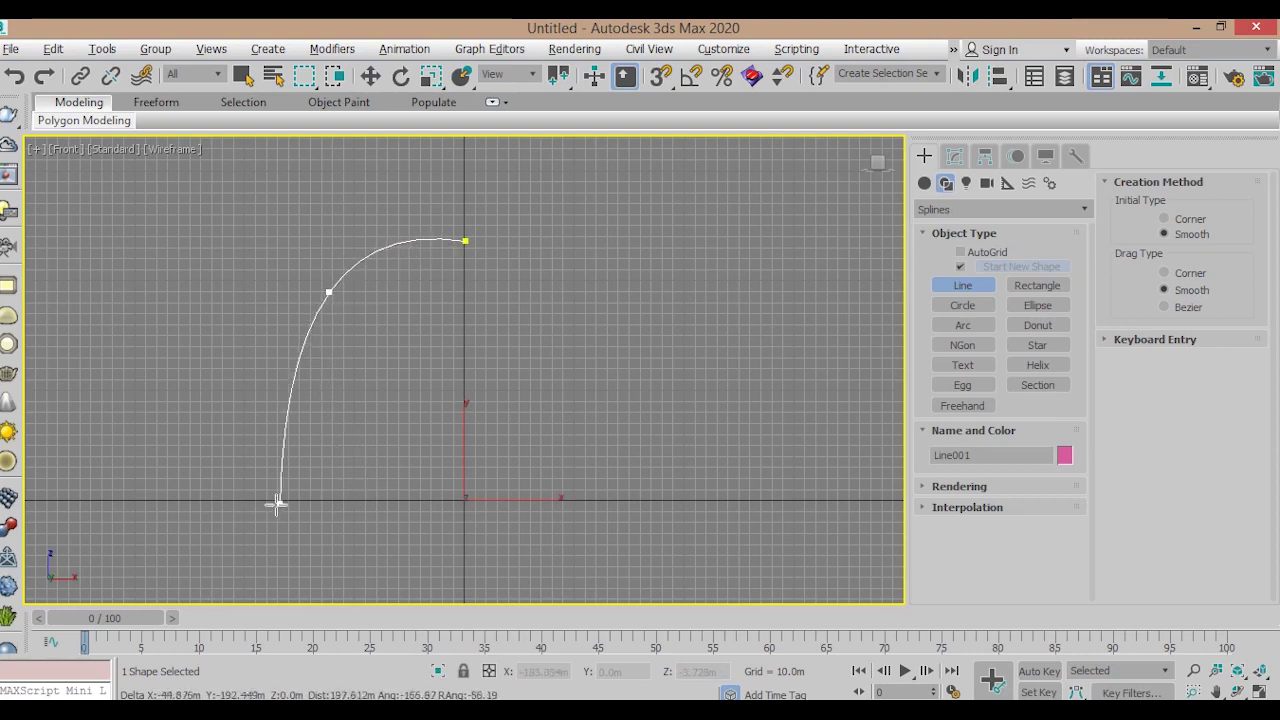
click(388, 433)
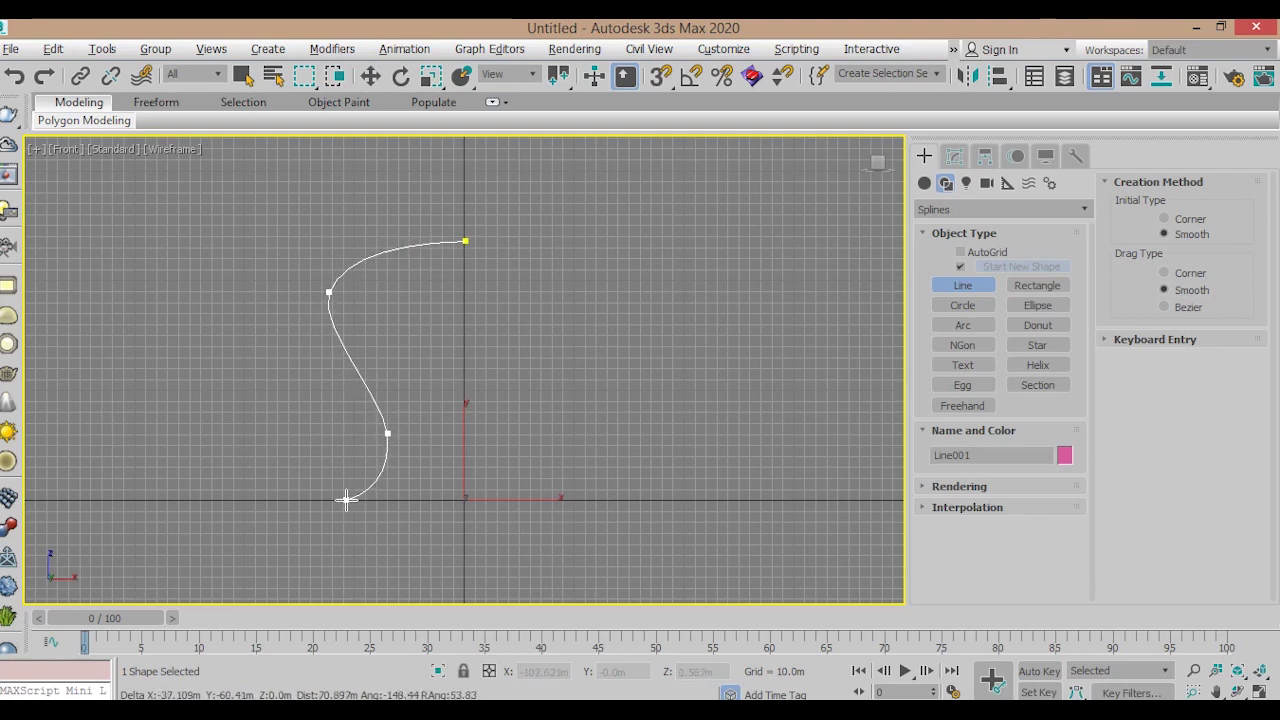
click(346, 499)
right_click(346, 499)
right_click(425, 262)
middle_drag(464, 245, 488, 261)
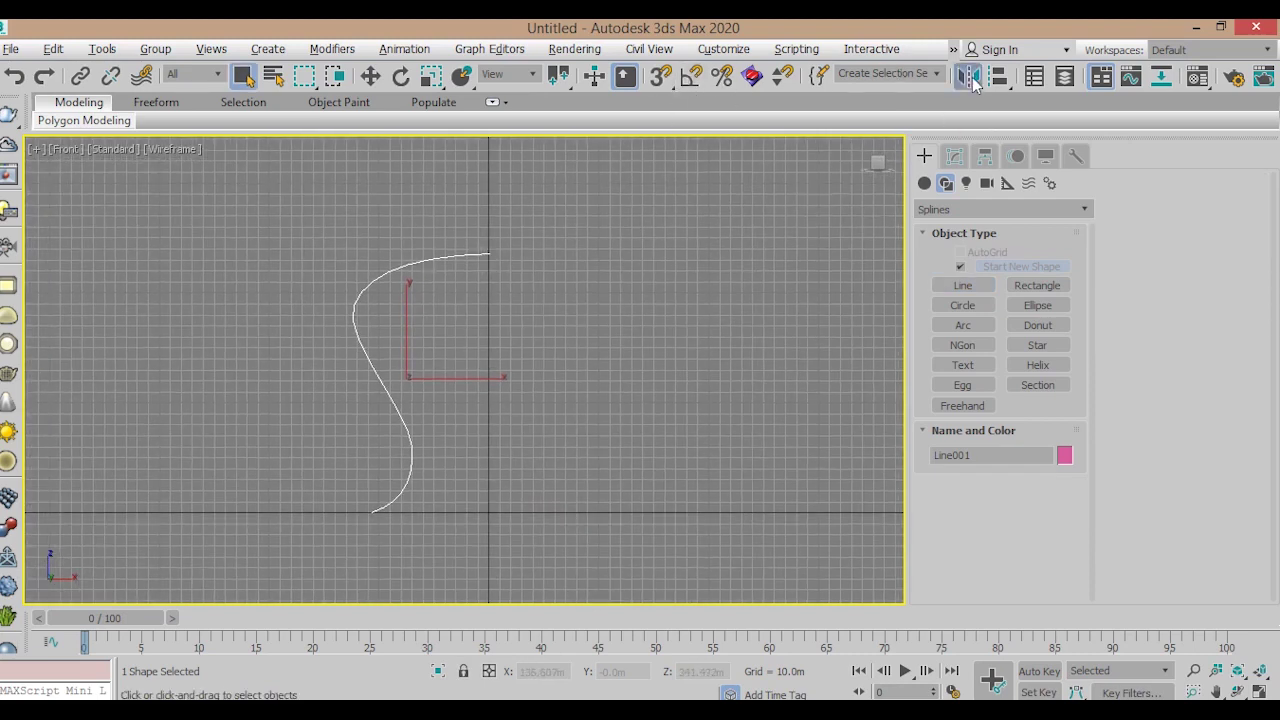
Mirror the curve as a separate copy, Line002.
click(968, 75)
click(608, 414)
click(587, 512)
With Endpoint snapping on, move Line002 so its top end meets Line001's top end.
right_click(346, 260)
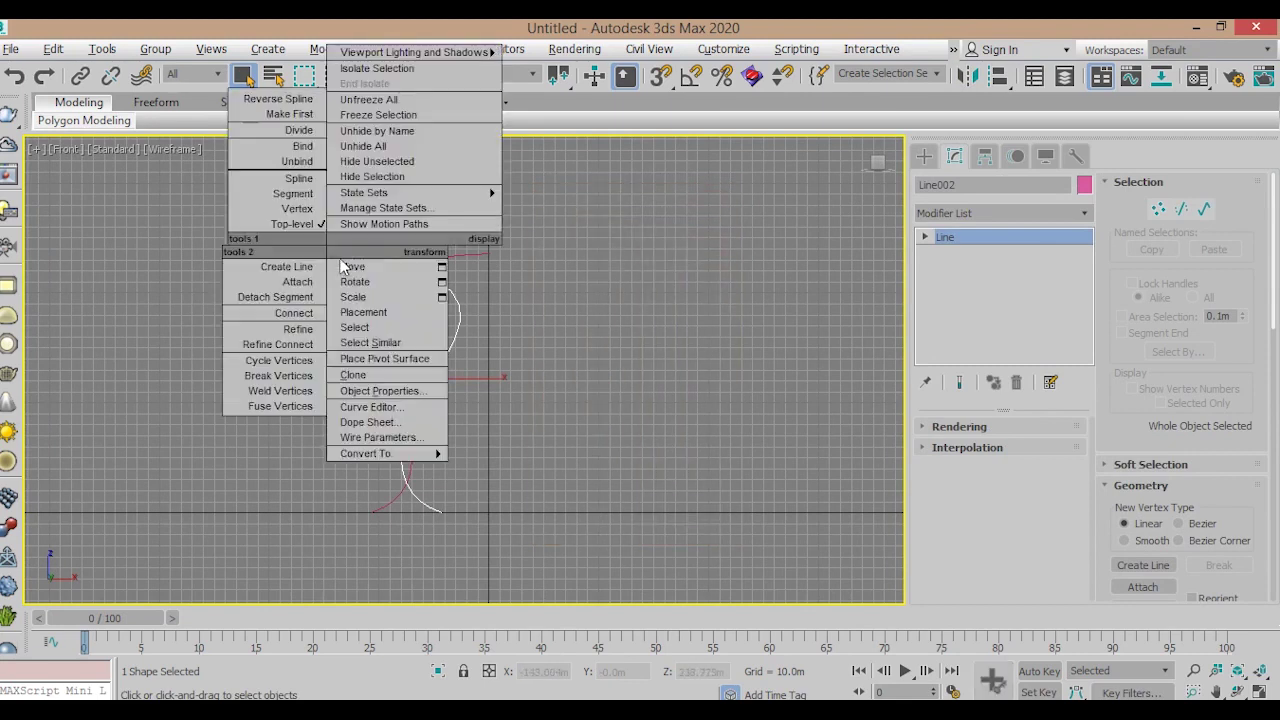
click(370, 268)
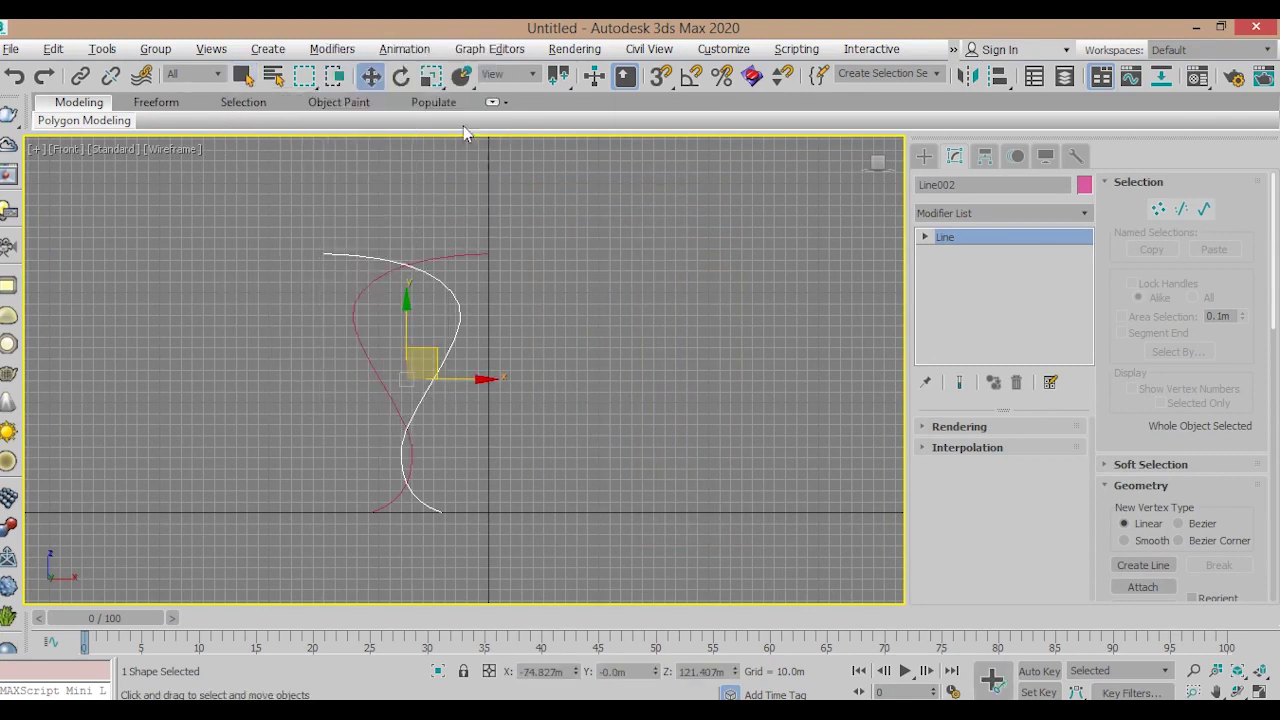
right_click(660, 76)
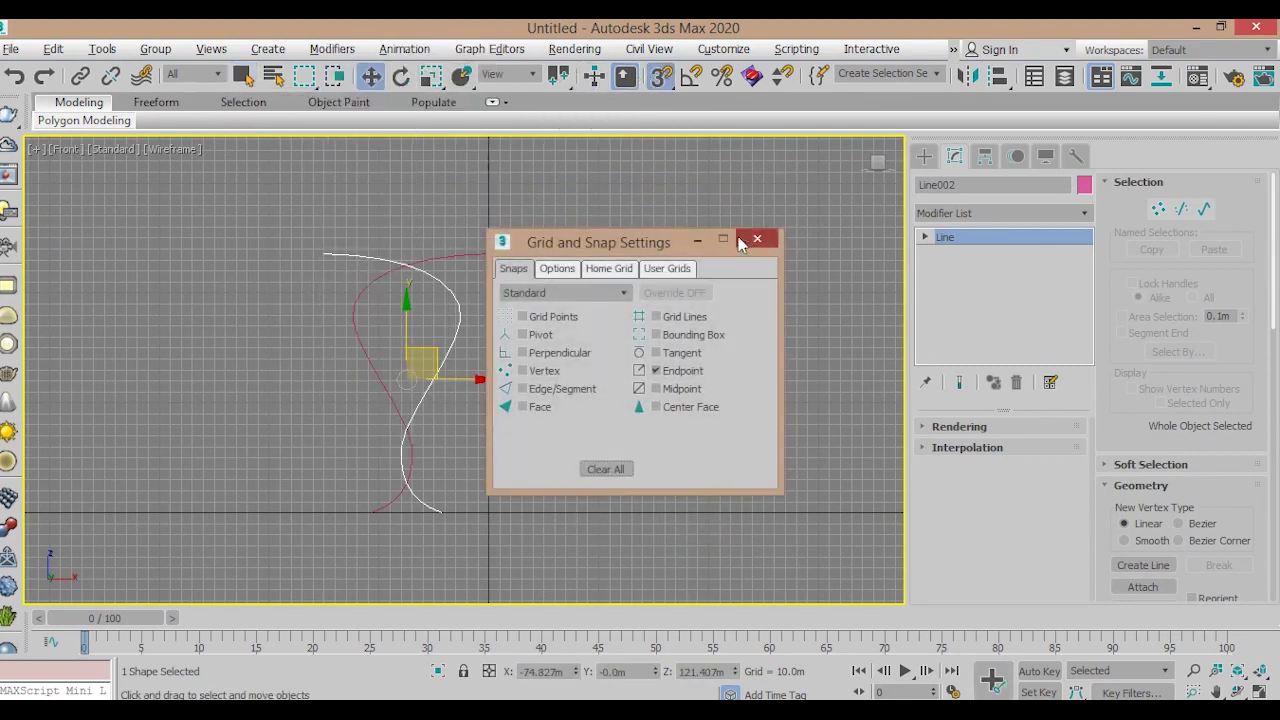
click(757, 238)
drag(323, 254, 488, 254)
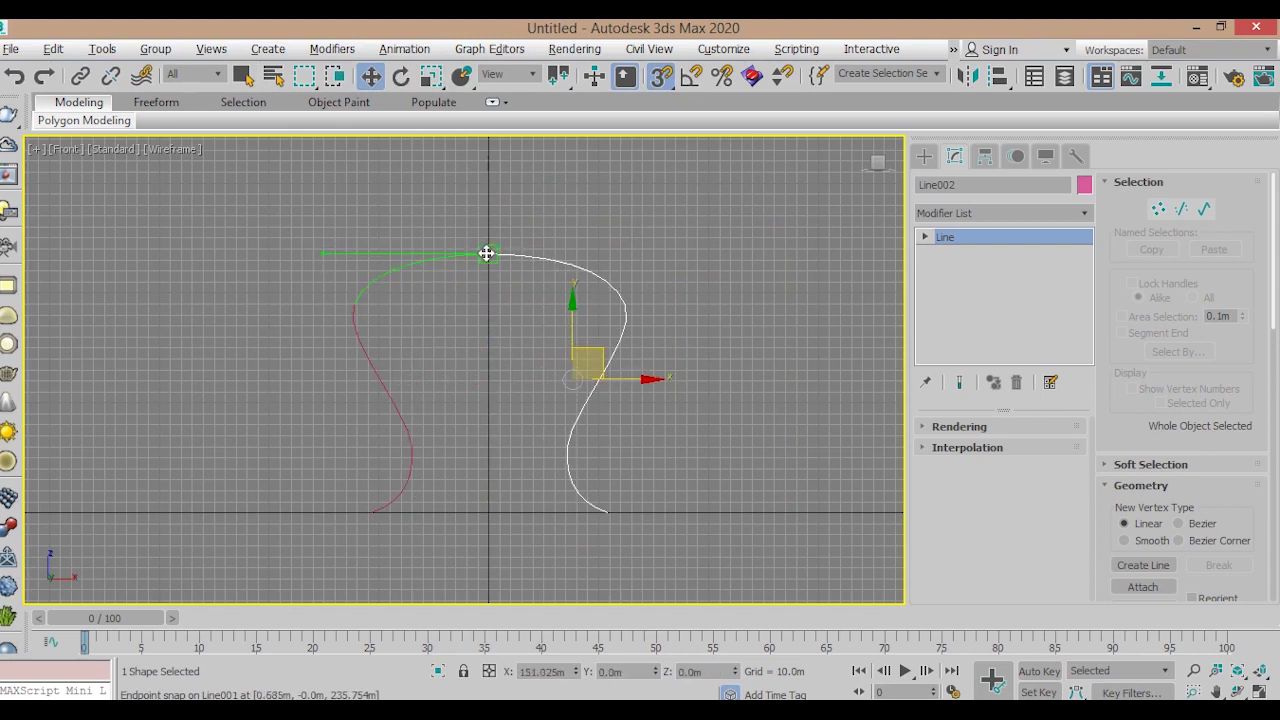
click(633, 222)
scroll(550, 259, up, 2)
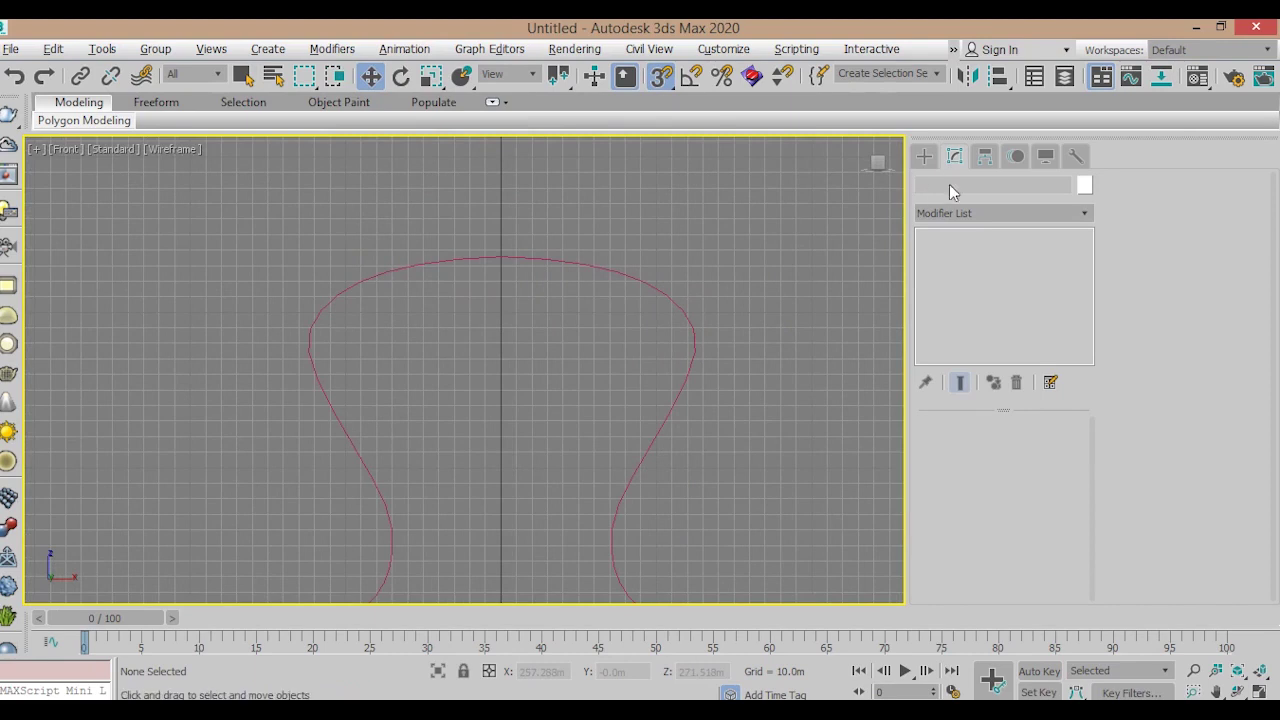
With snapping off, attach the red Line001 curve into Line002.
key(s)
click(666, 290)
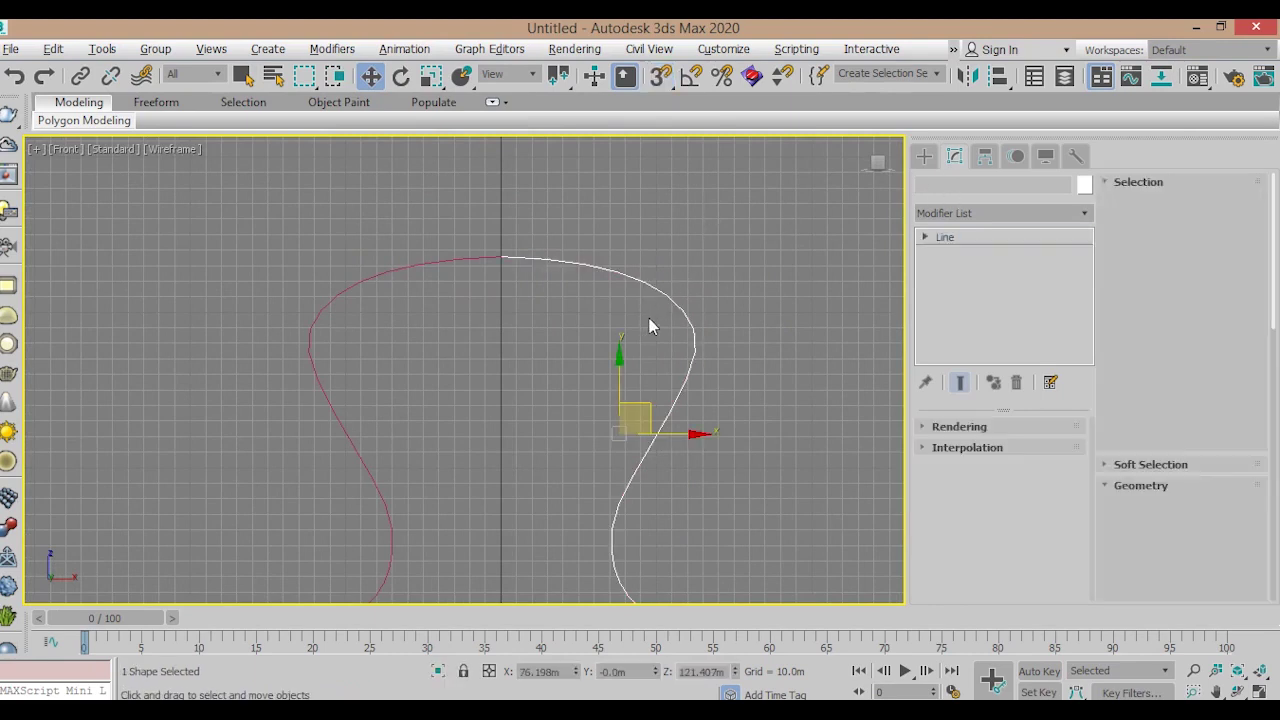
drag(1116, 466, 1128, 337)
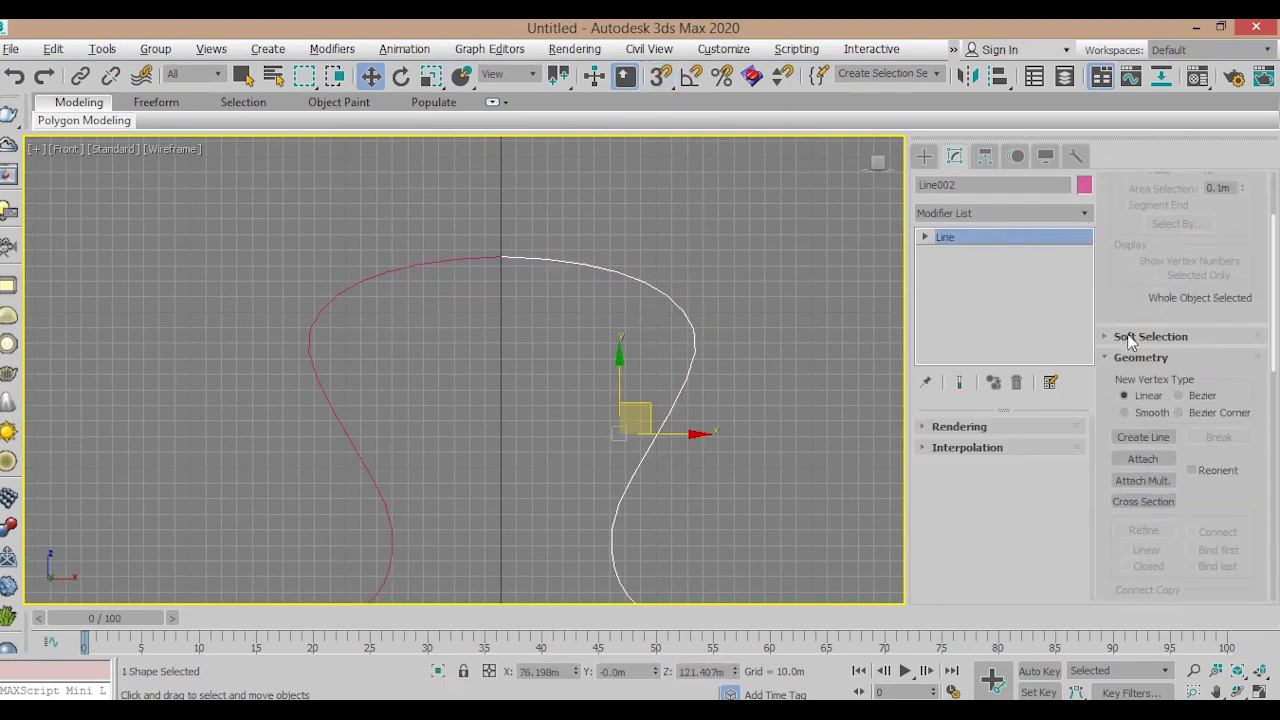
click(1140, 461)
click(475, 258)
scroll(465, 260, down, 2)
right_click(467, 270)
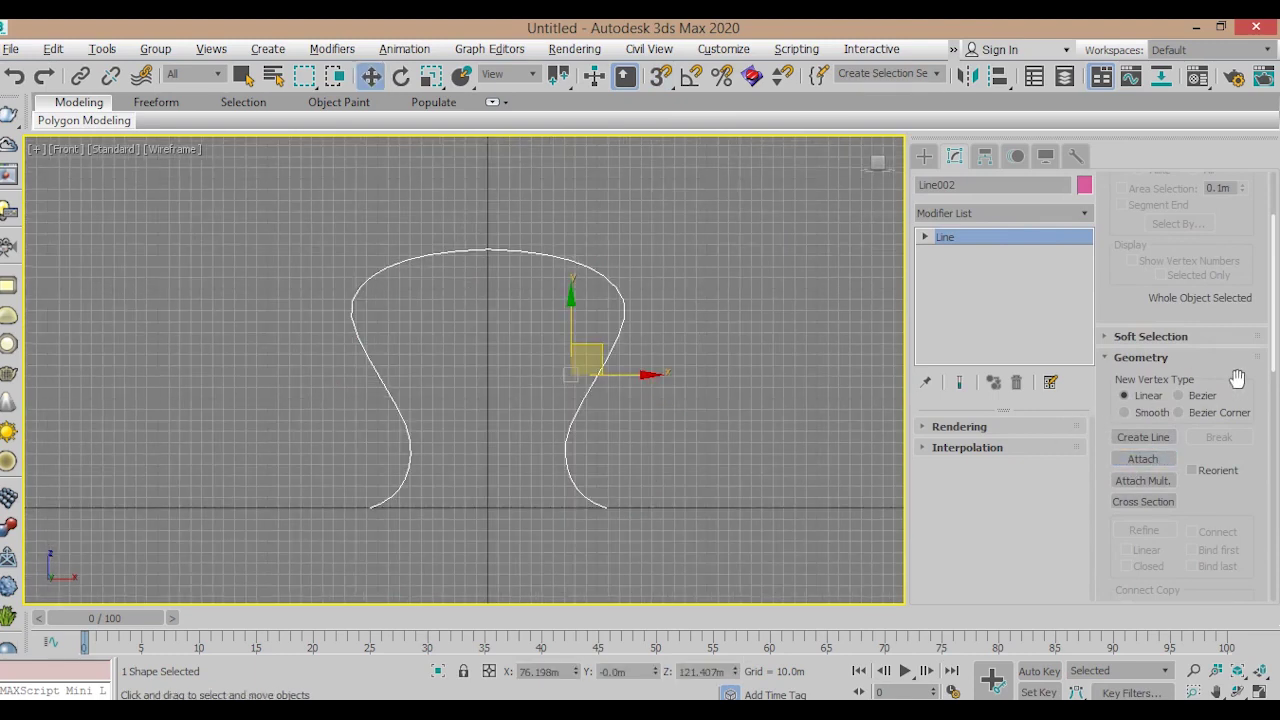
scroll(1234, 380, up, 3)
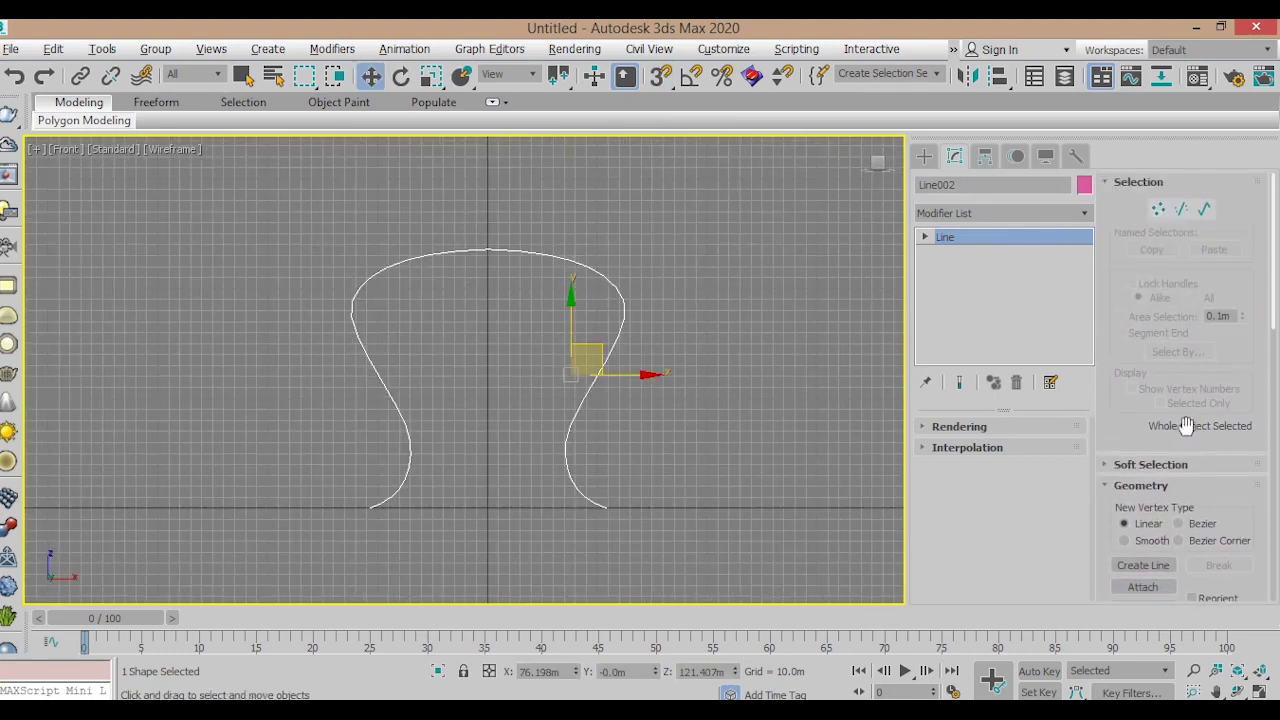
Show vertex numbers, weld the two top vertices, and raise the welded vertex into a taller dome.
click(1158, 210)
click(1133, 389)
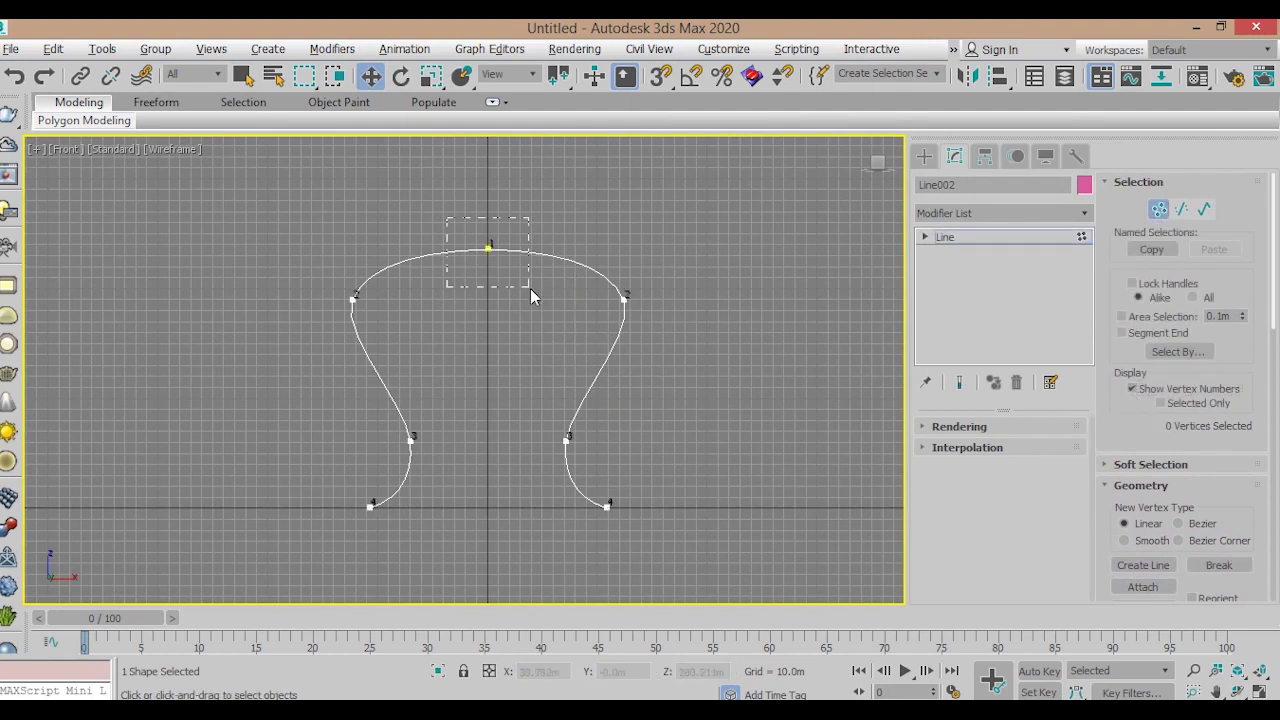
drag(530, 288, 530, 288)
scroll(1085, 502, down, 3)
scroll(1165, 477, down, 4)
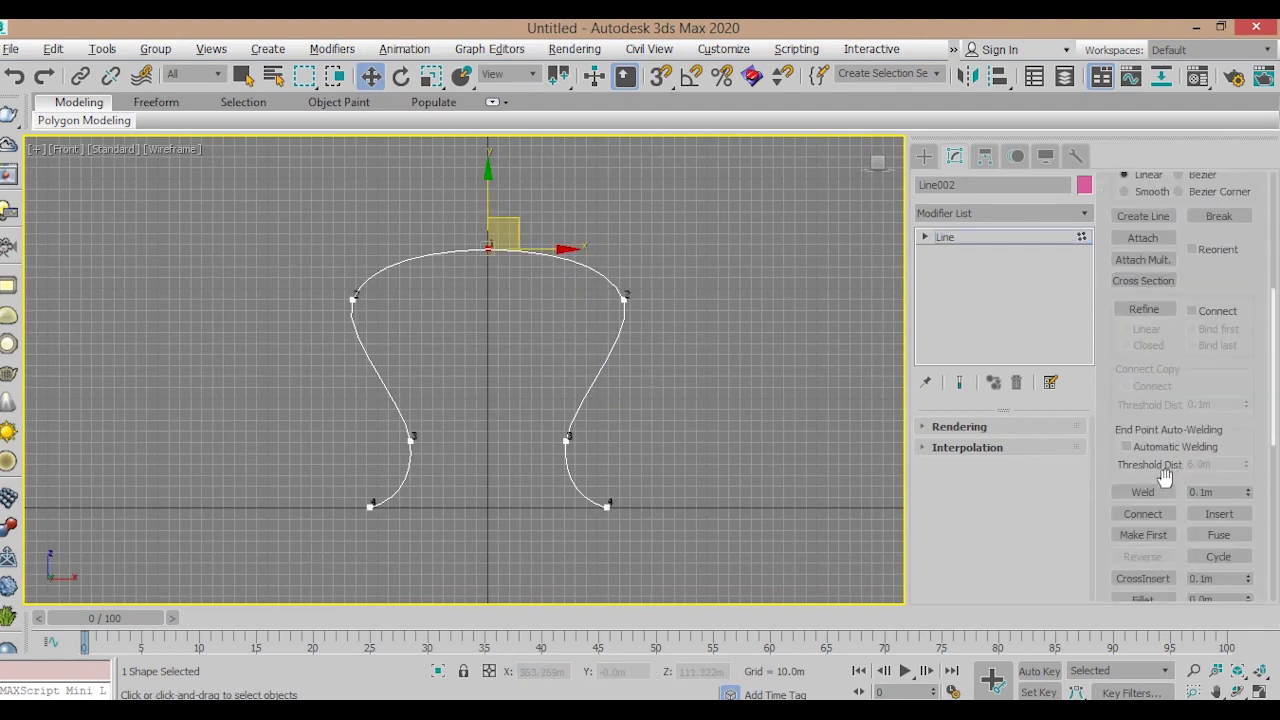
click(1160, 492)
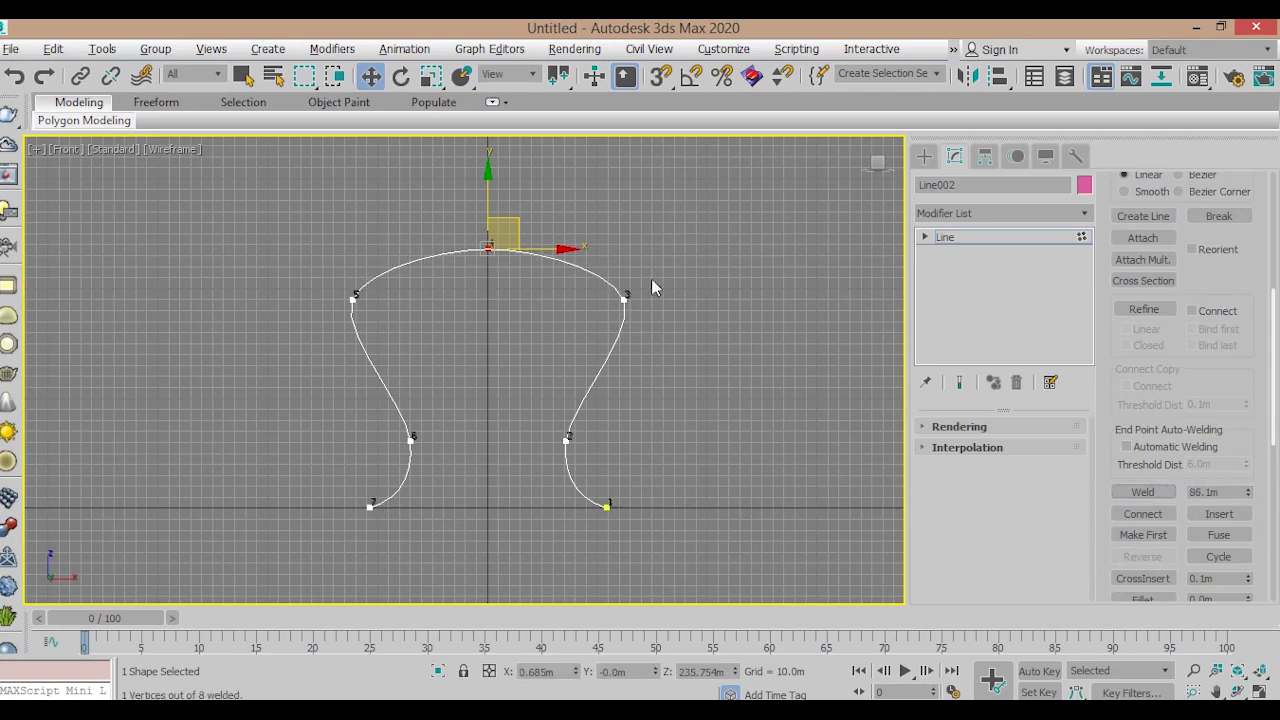
drag(482, 208, 485, 128)
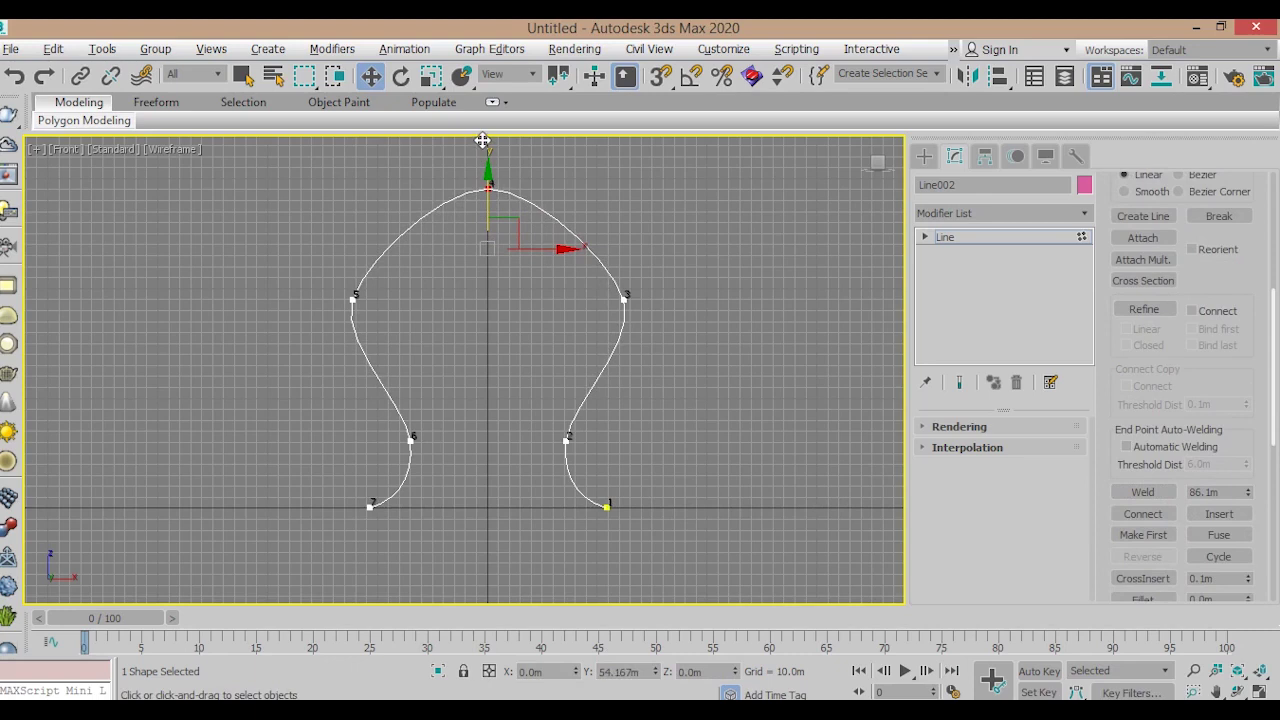
middle_drag(485, 128, 531, 163)
scroll(650, 330, up, 3)
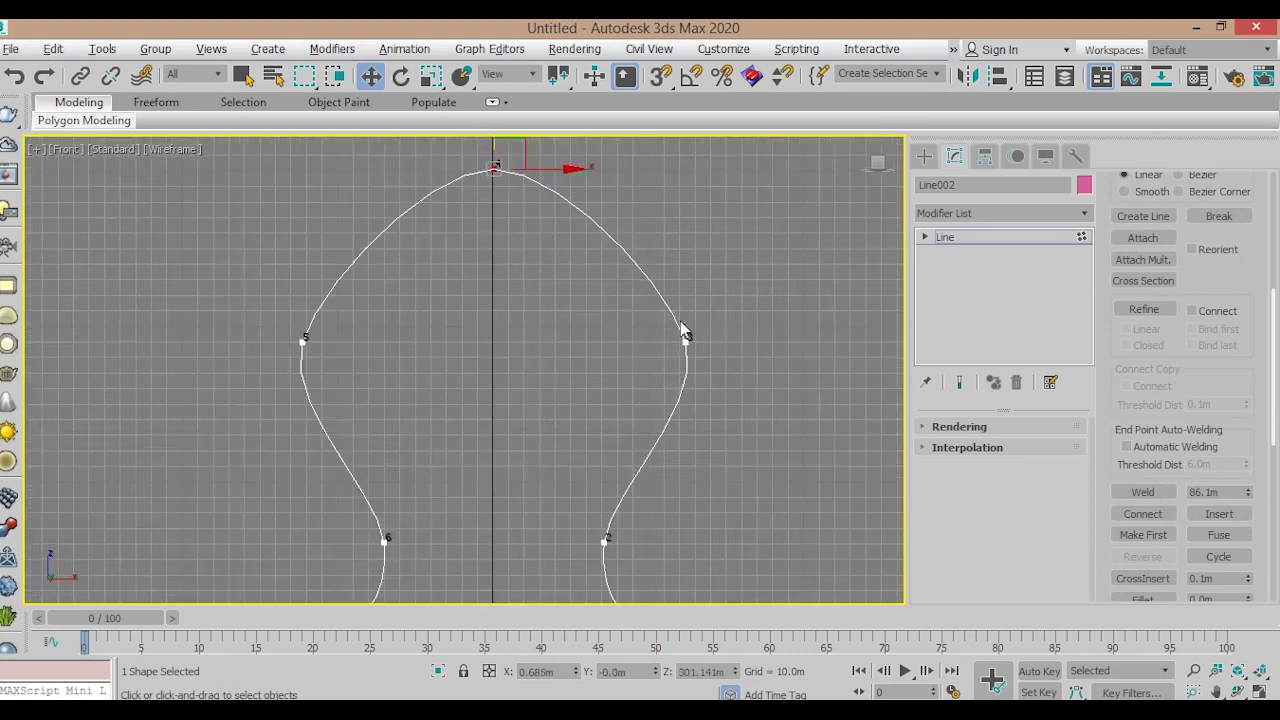
Set Line002's interpolation to Adaptive.
click(964, 447)
click(979, 503)
scroll(513, 327, down, 1)
scroll(530, 317, down, 1)
scroll(543, 323, down, 1)
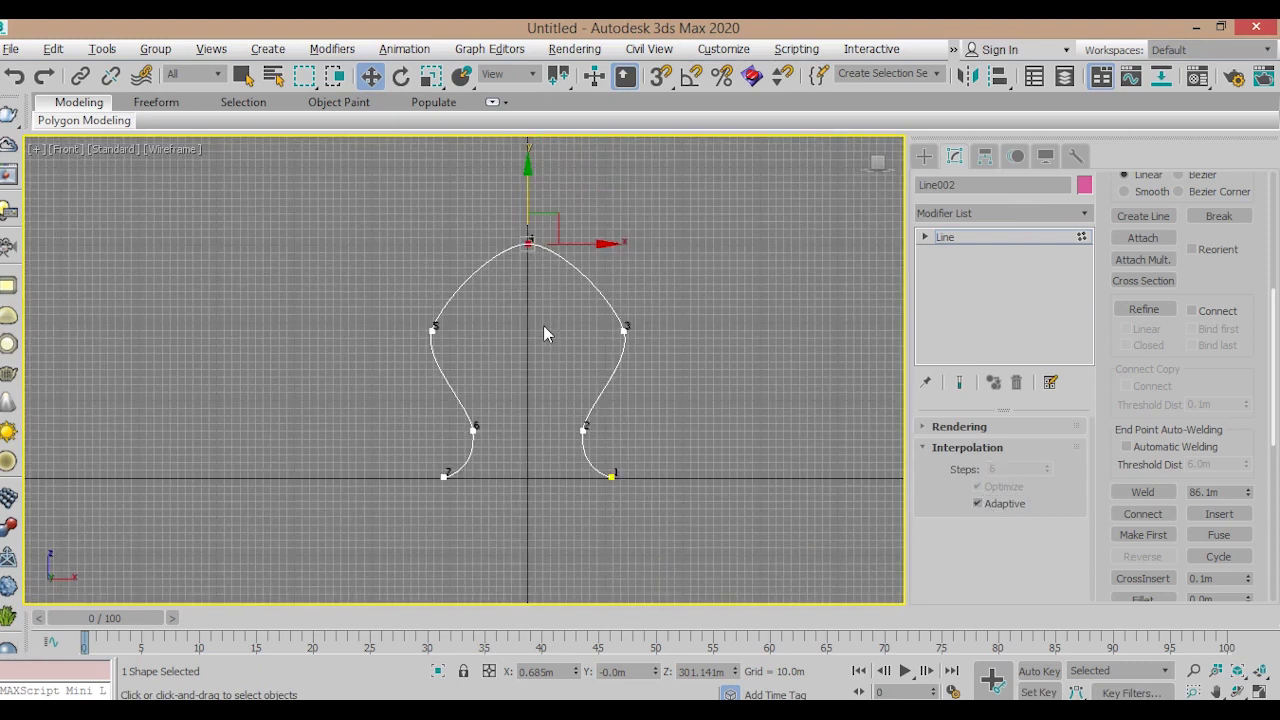
click(924, 155)
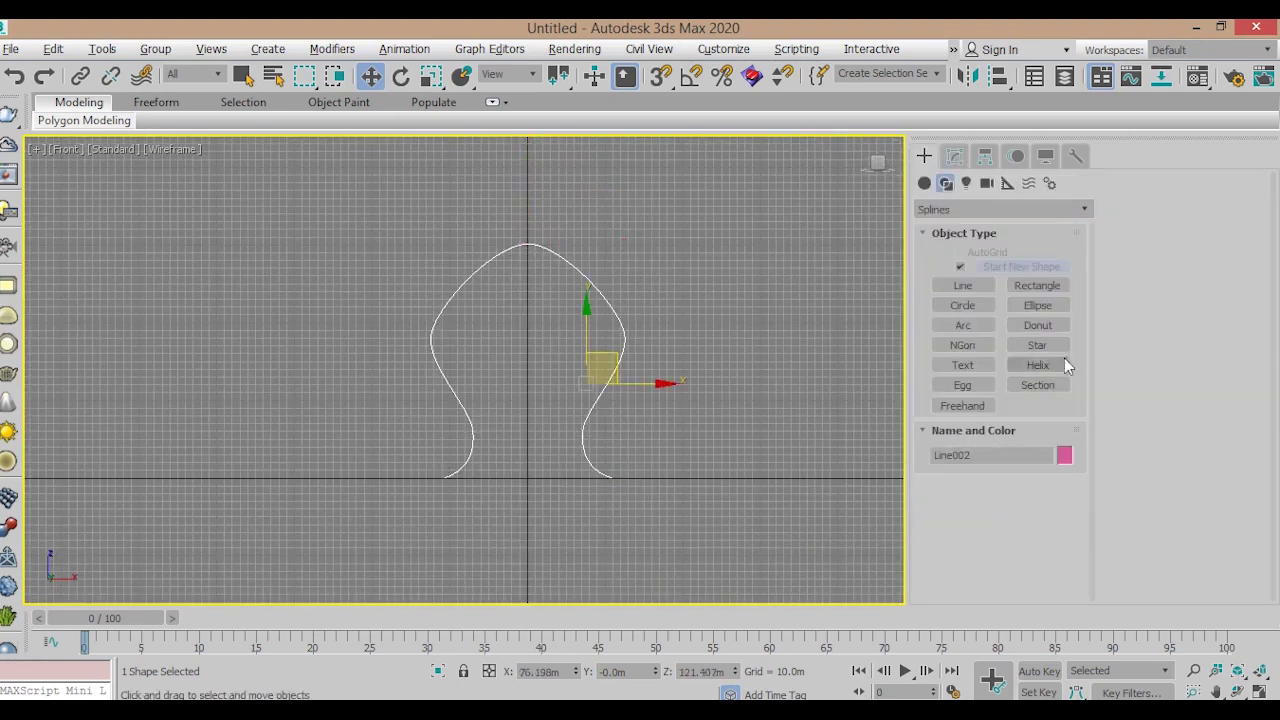
Draw Rectangle001, about 351.494m by 311.218m, framing the bulb from the ground line up.
click(1040, 286)
drag(645, 478, 404, 205)
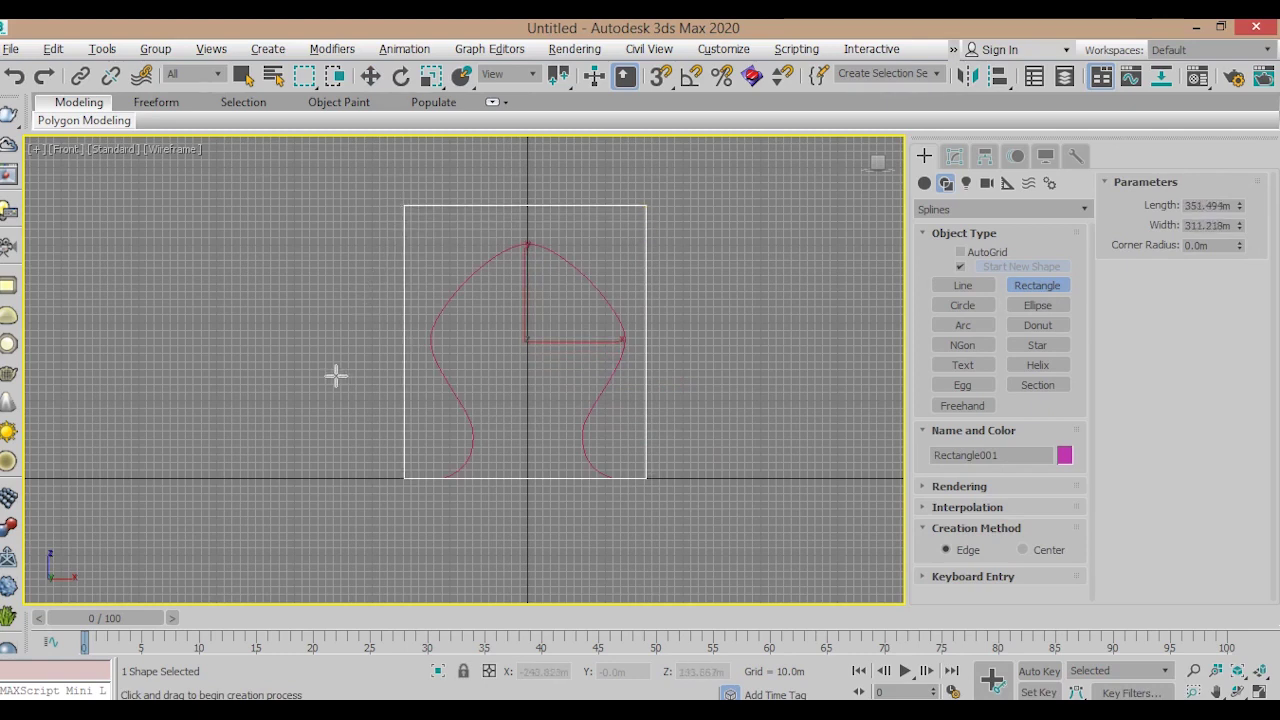
Attach Rectangle001 into Line002 and hide the viewport grid.
key(w)
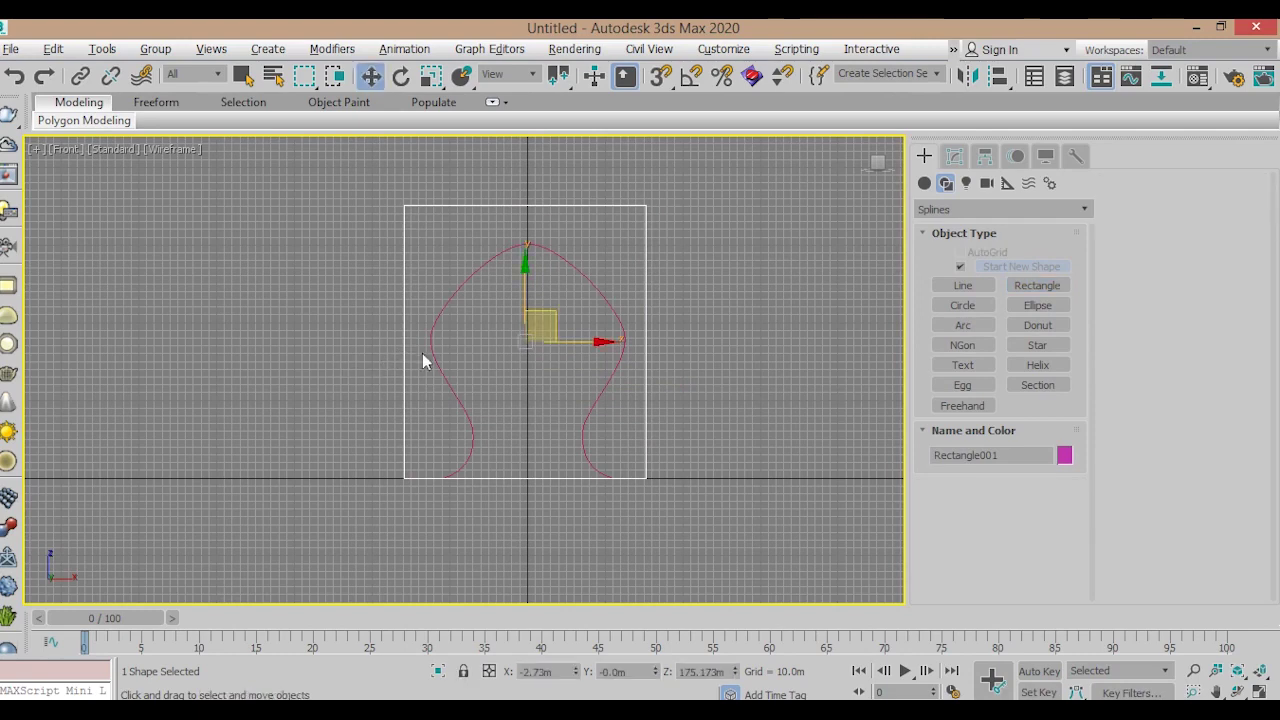
click(582, 270)
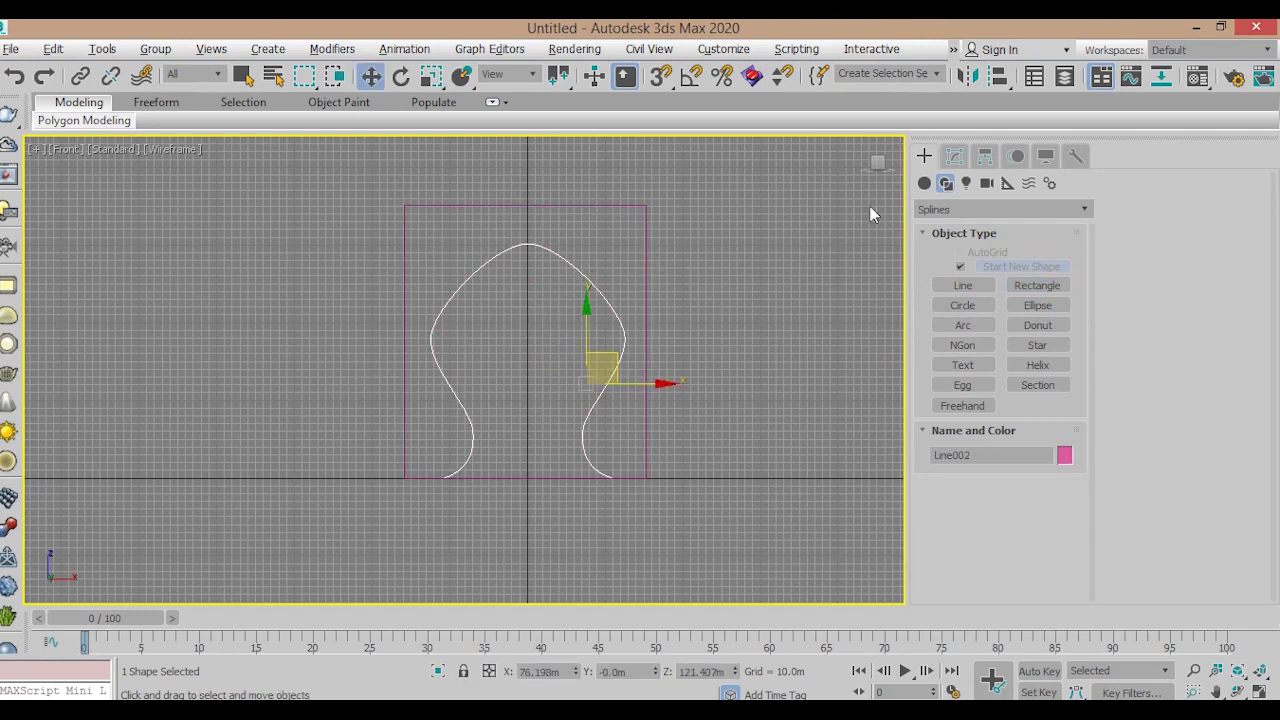
click(954, 156)
click(1140, 238)
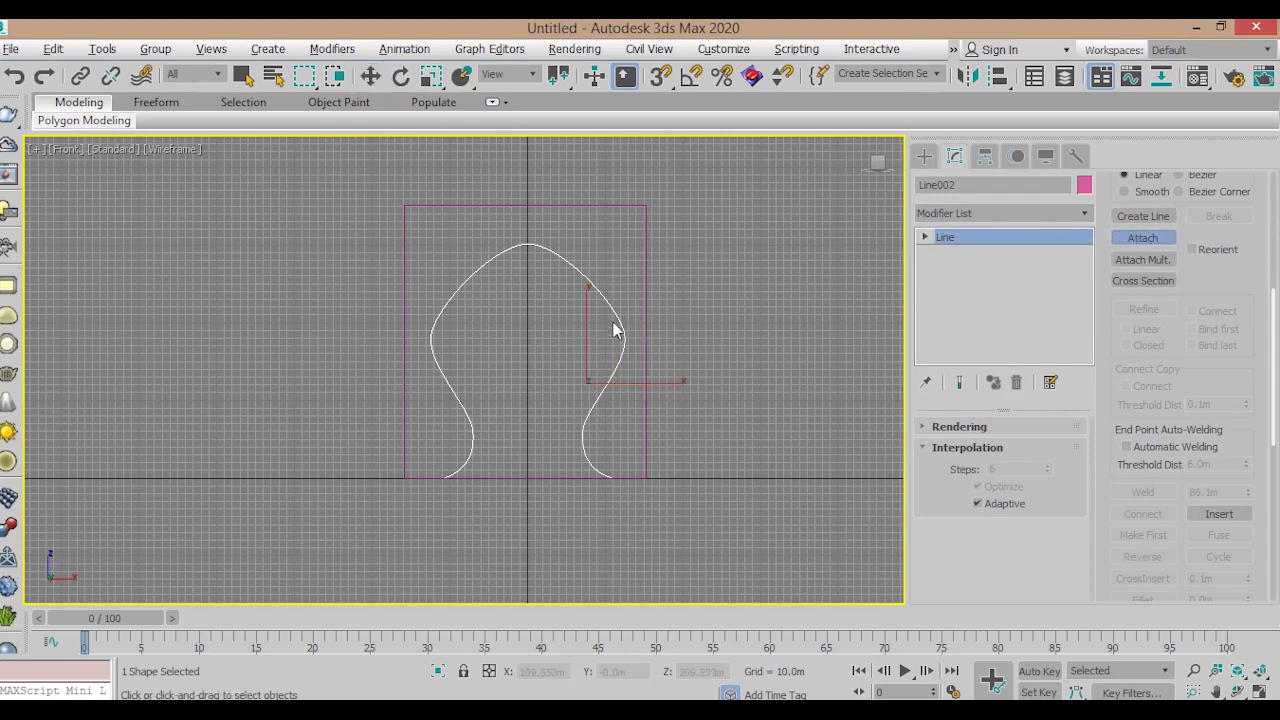
click(646, 318)
key(g)
scroll(540, 430, up, 3)
right_click(554, 466)
Switch Line002 to Vertex level and turn on Refine to insert vertices.
click(926, 237)
click(962, 253)
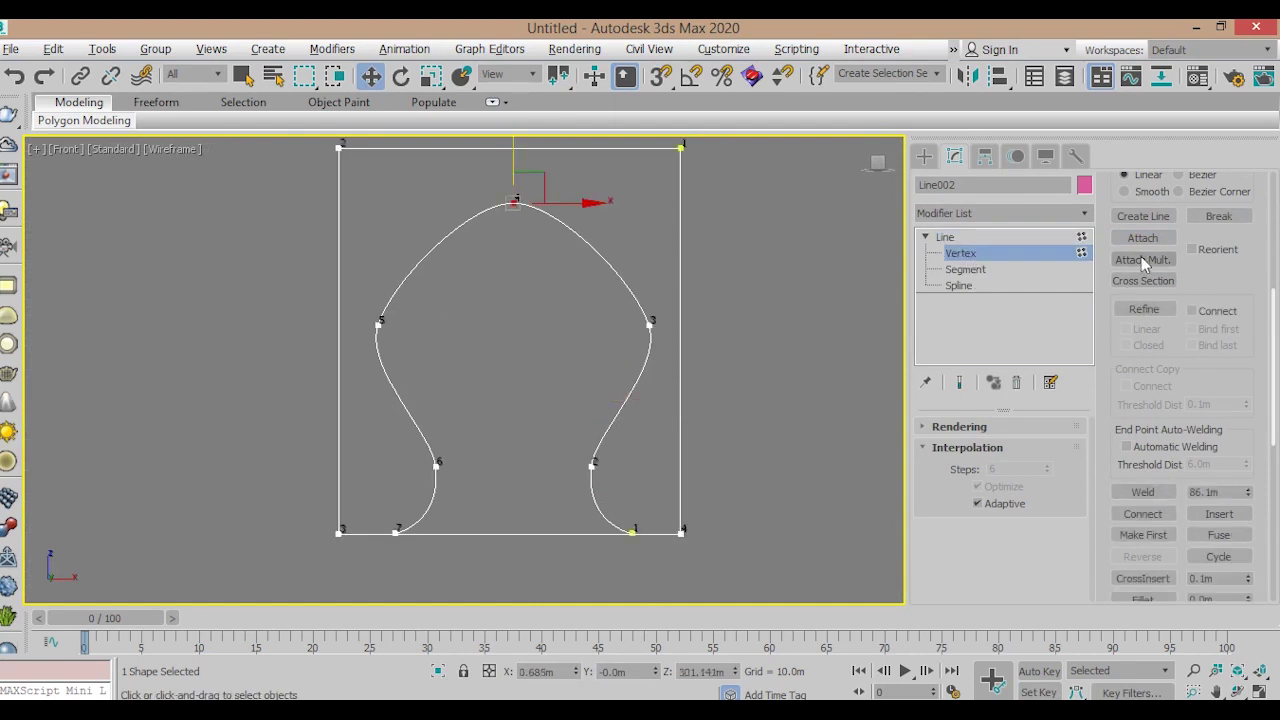
scroll(1190, 250, up, 2)
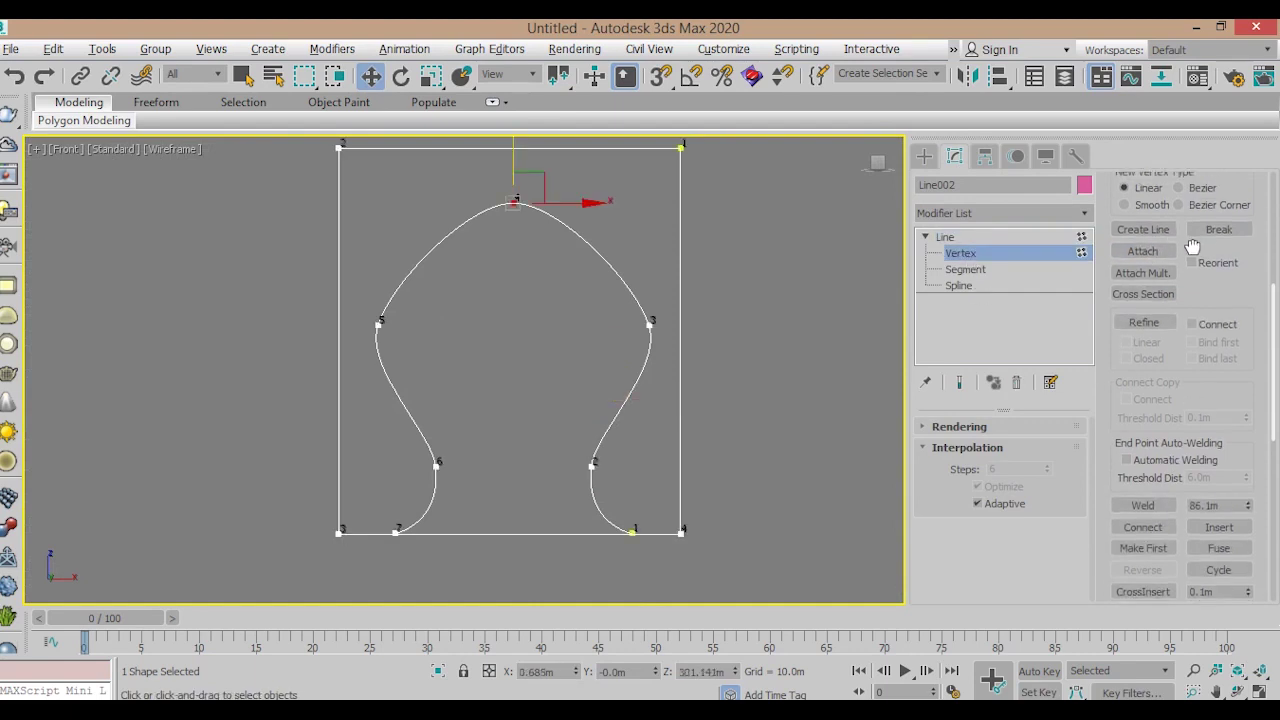
click(1148, 360)
Snap the first curve end onto the frame's bottom edge and weld that junction.
scroll(668, 480, up, 3)
scroll(657, 502, up, 3)
scroll(598, 484, down, 2)
scroll(509, 429, down, 2)
scroll(517, 437, down, 2)
middle_drag(517, 437, 550, 432)
scroll(365, 438, up, 2)
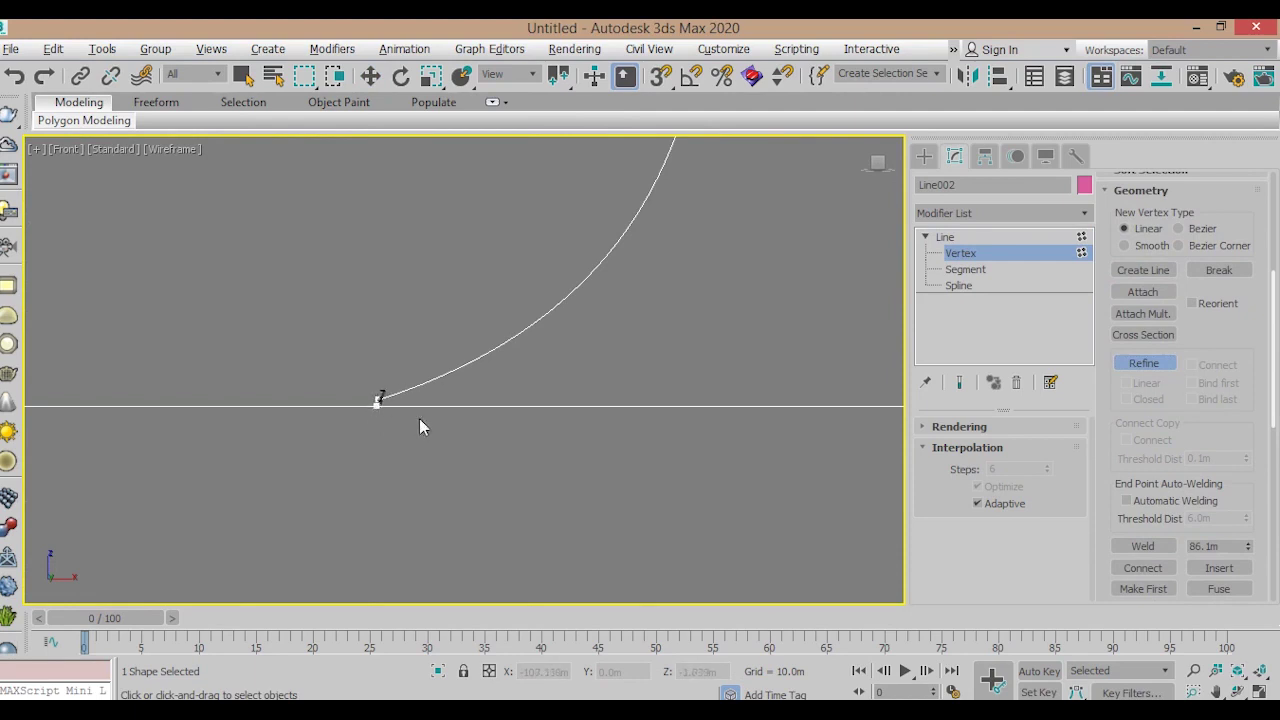
middle_drag(419, 420, 351, 434)
scroll(411, 436, down, 2)
click(965, 269)
key(w)
middle_drag(661, 478, 416, 480)
click(490, 476)
scroll(490, 476, down, 2)
scroll(612, 467, down, 2)
scroll(838, 454, up, 3)
scroll(785, 458, up, 2)
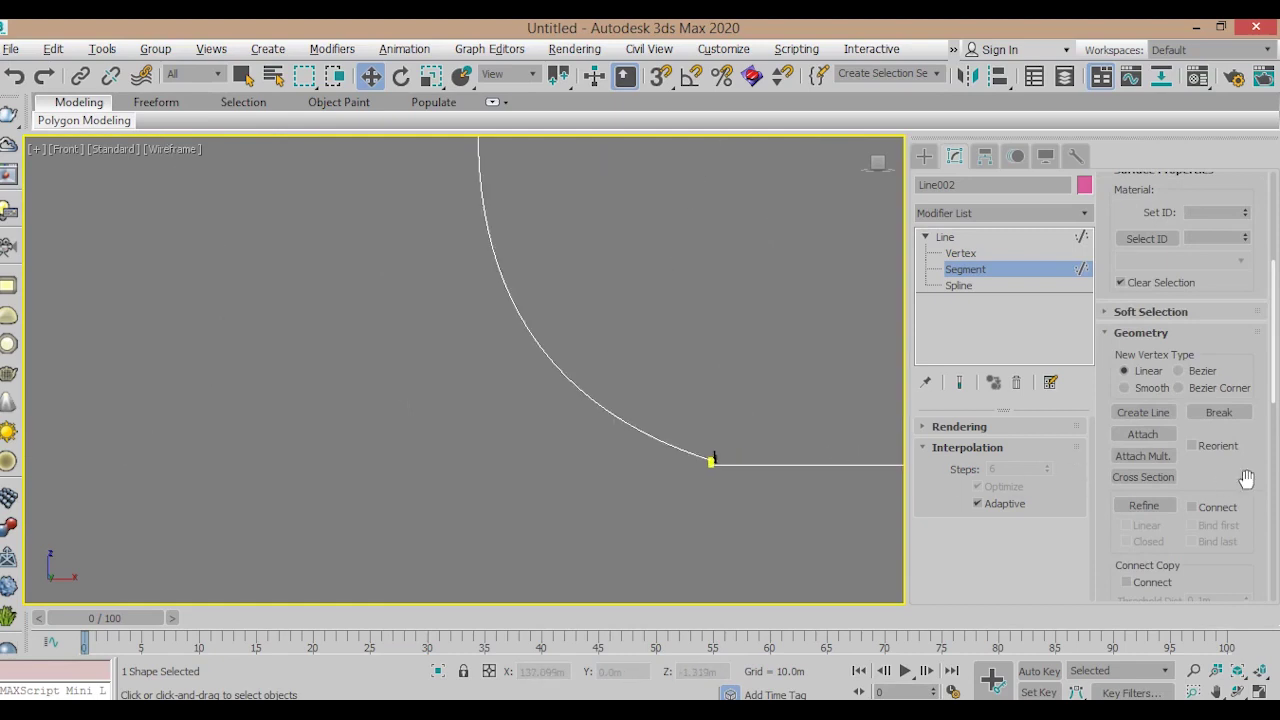
drag(1247, 479, 1249, 380)
click(962, 254)
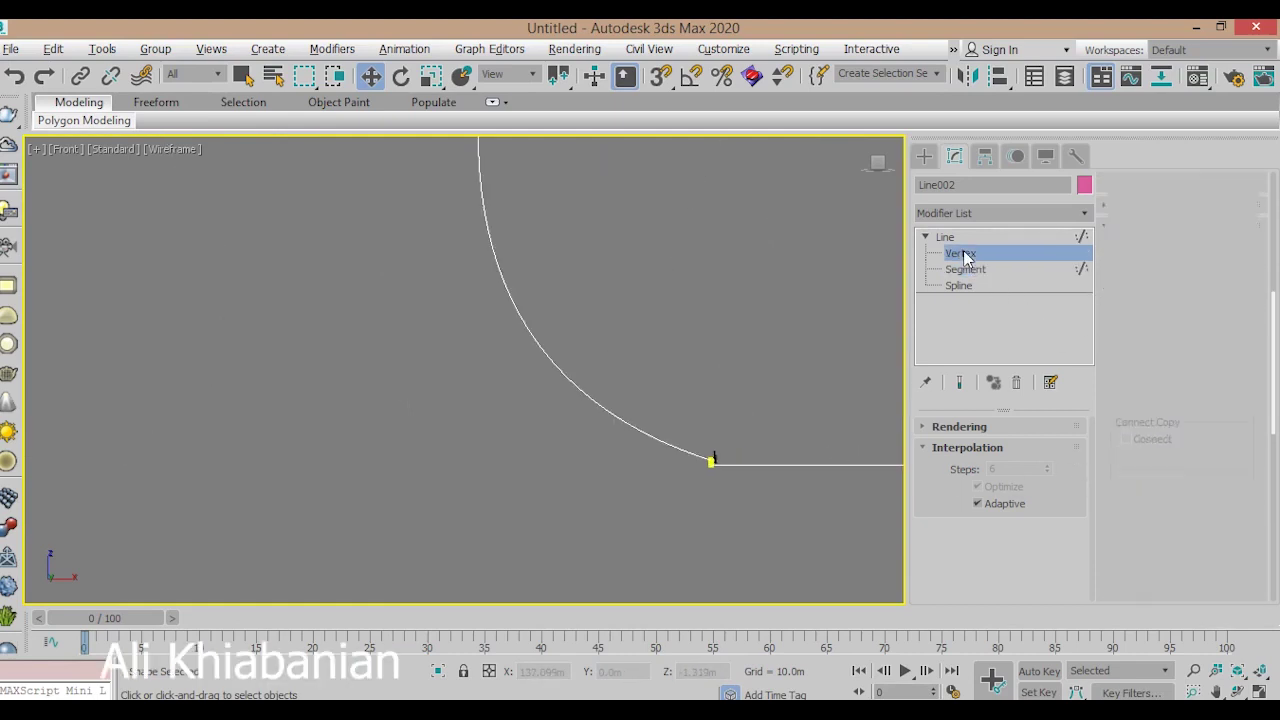
drag(711, 462, 672, 430)
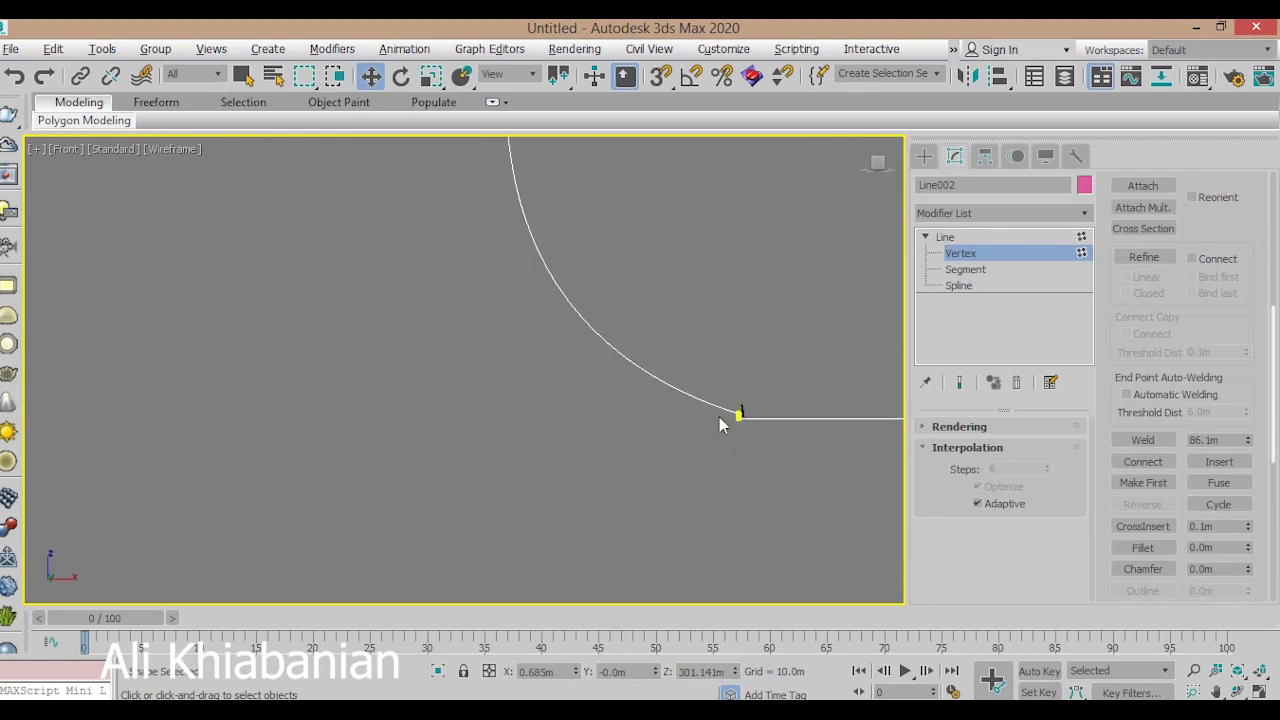
key(s)
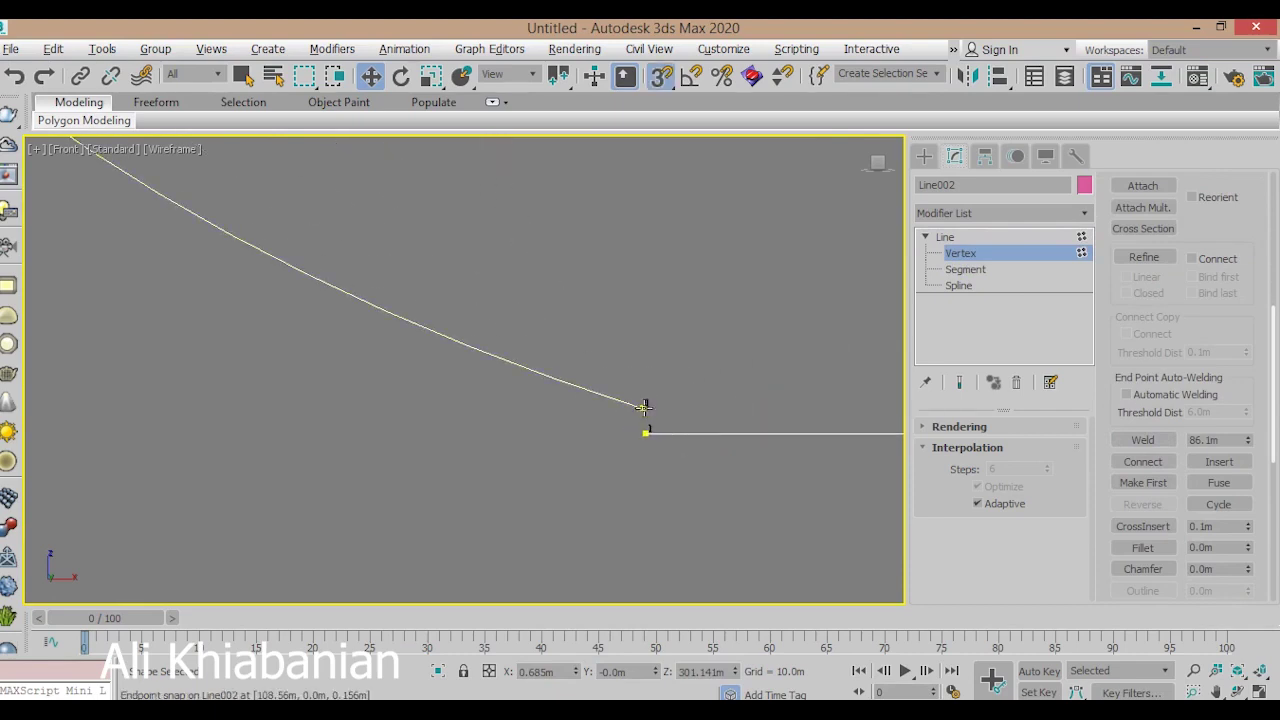
drag(644, 406, 644, 432)
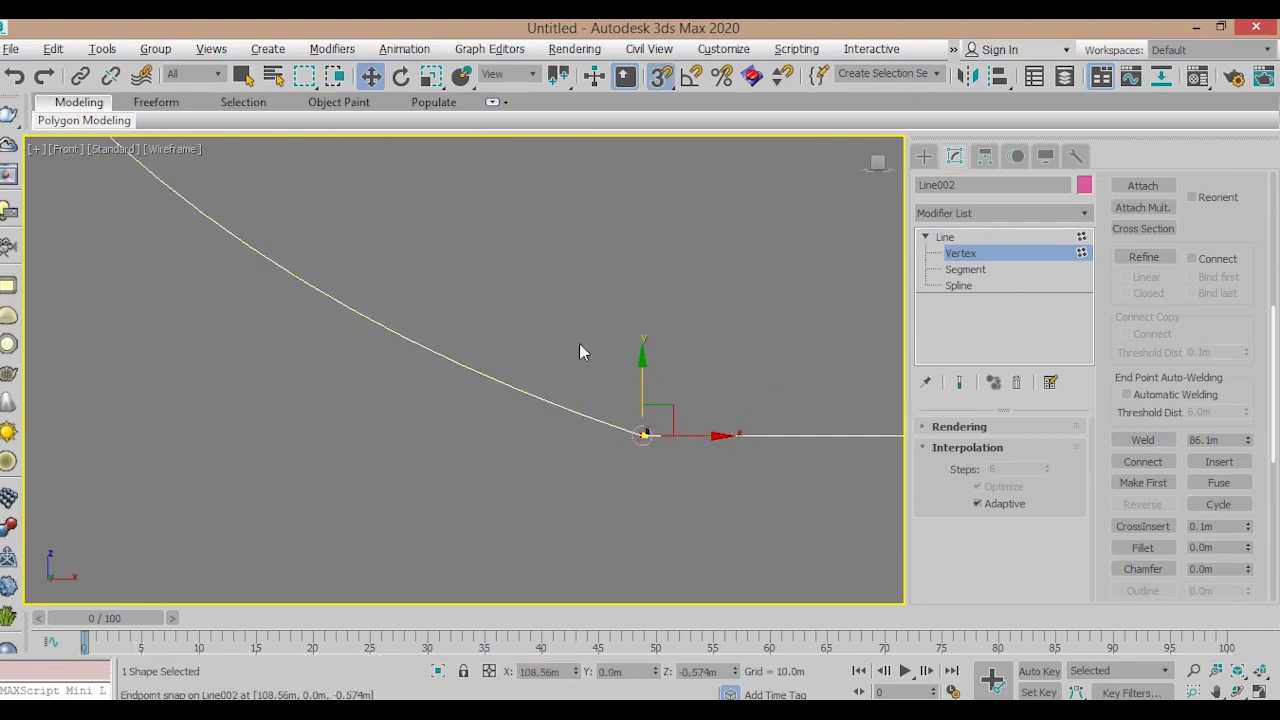
drag(580, 351, 700, 470)
click(1142, 440)
Snap the other curve end onto vertex 12 and weld the second junction.
middle_drag(692, 369, 795, 347)
scroll(795, 380, down, 3)
scroll(622, 398, up, 2)
scroll(660, 410, up, 2)
scroll(685, 427, up, 2)
scroll(685, 427, up, 1)
click(622, 395)
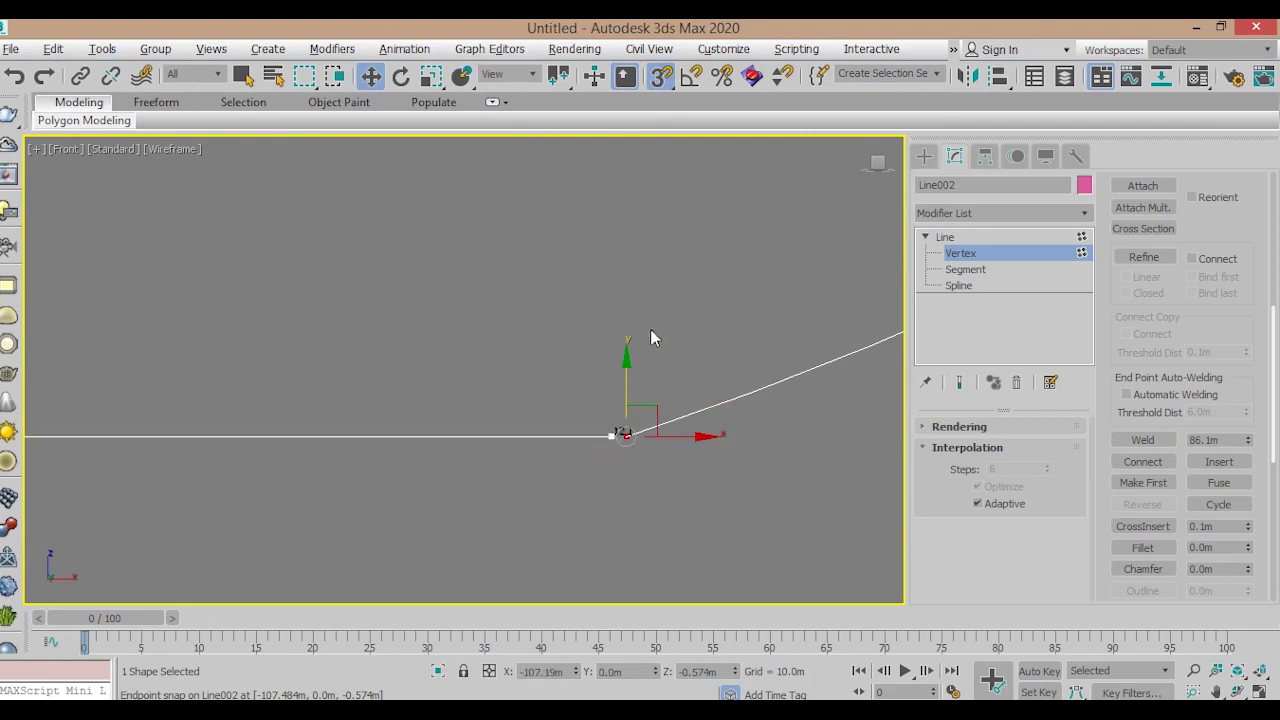
click(640, 438)
scroll(640, 438, up, 4)
click(598, 408)
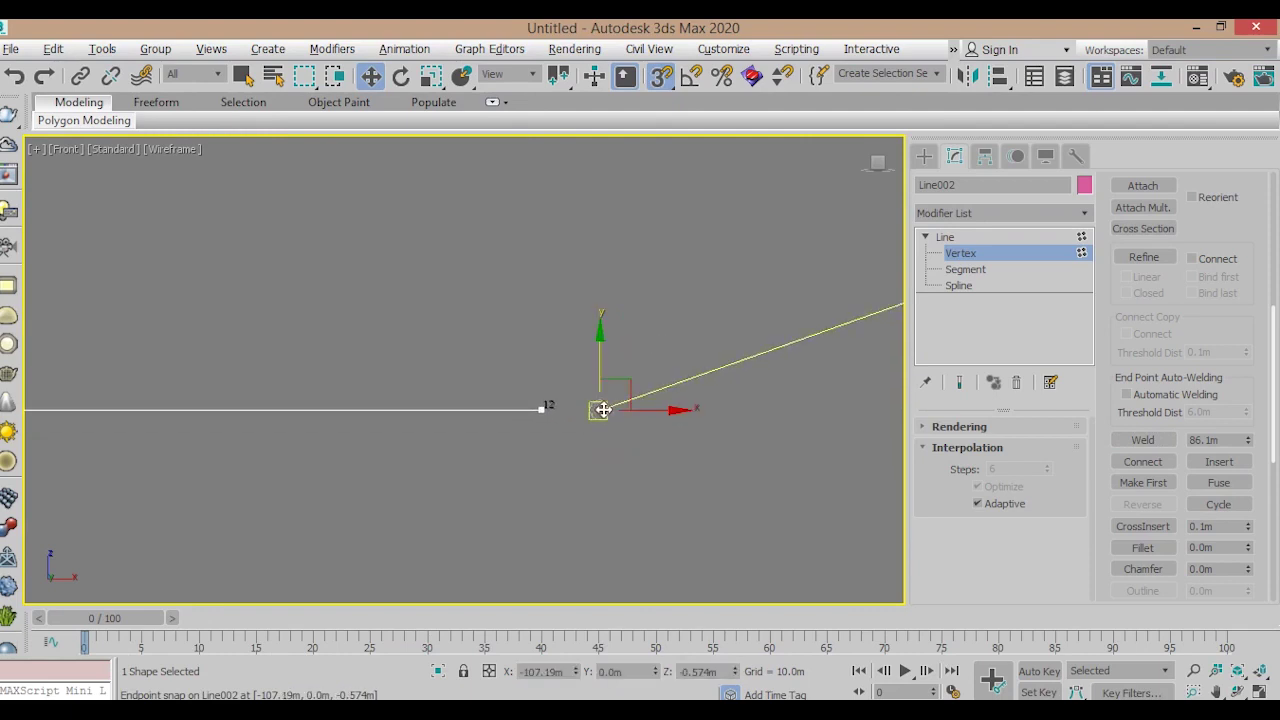
drag(599, 408, 541, 409)
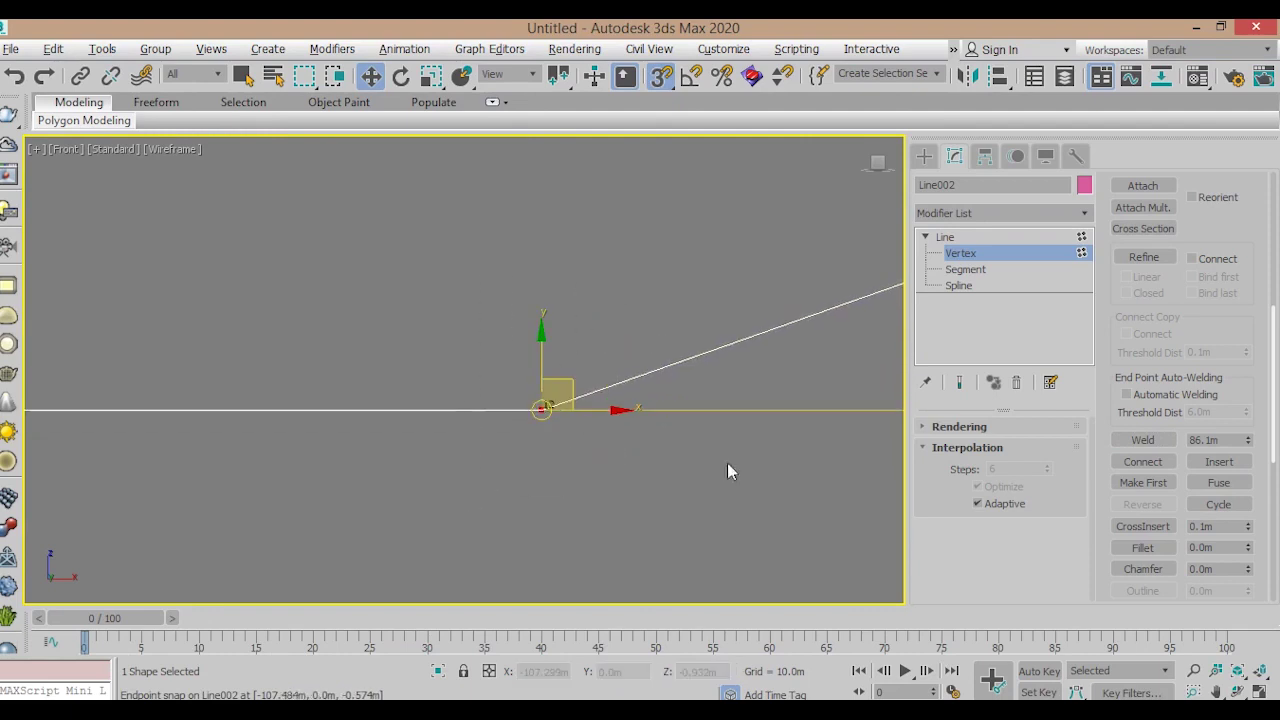
click(1142, 440)
middle_drag(526, 359, 482, 425)
scroll(531, 451, down, 3)
scroll(545, 444, down, 2)
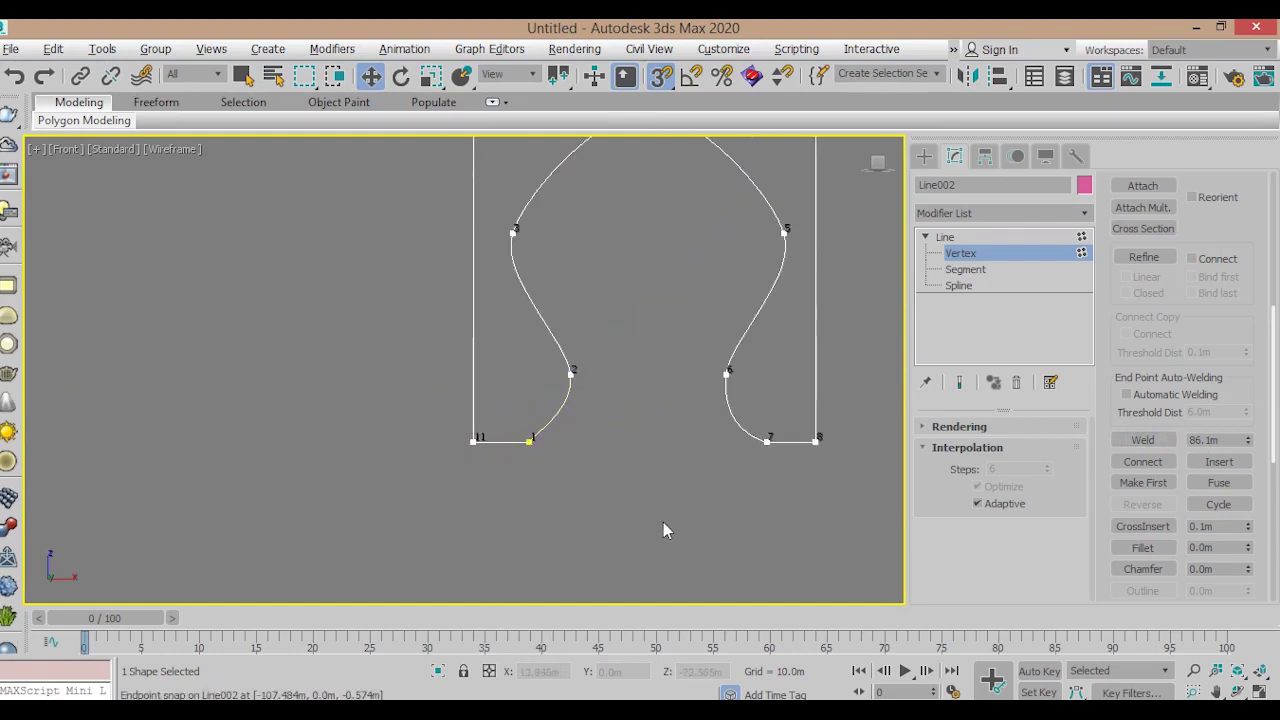
middle_drag(644, 386, 611, 468)
scroll(611, 468, down, 2)
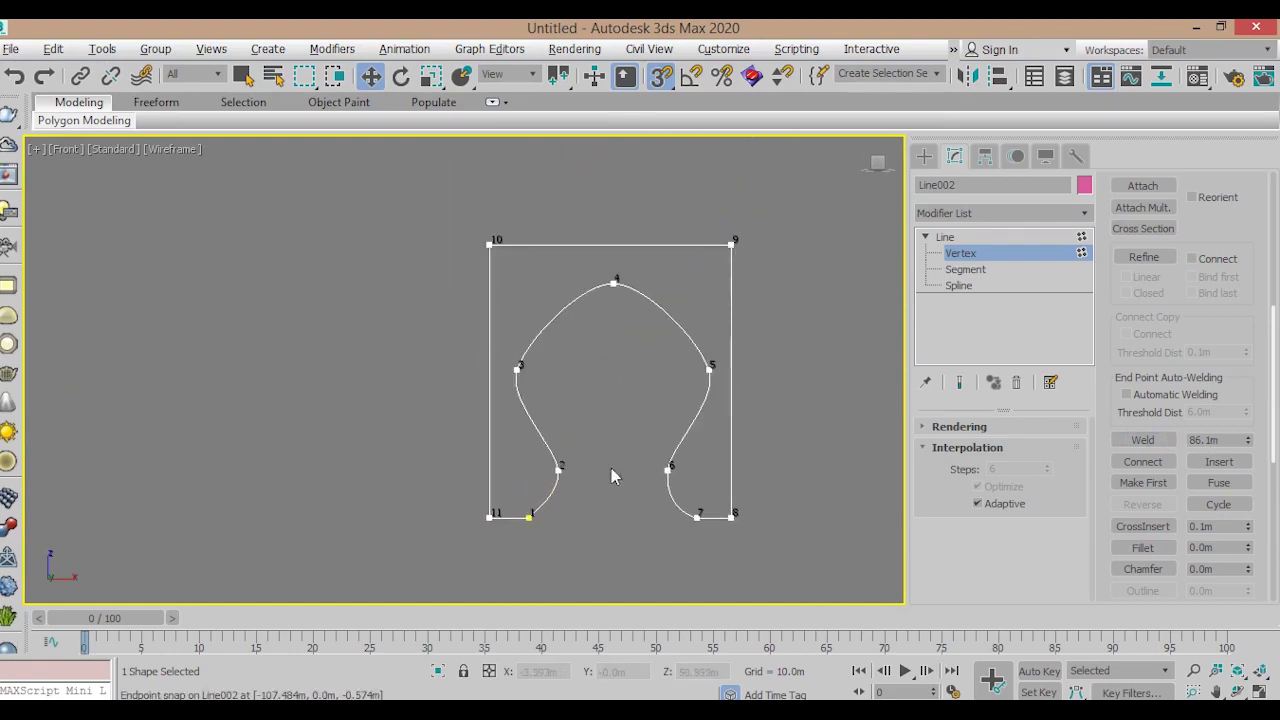
With snapping off, add an Extrude modifier to Line002.
key(s)
click(940, 213)
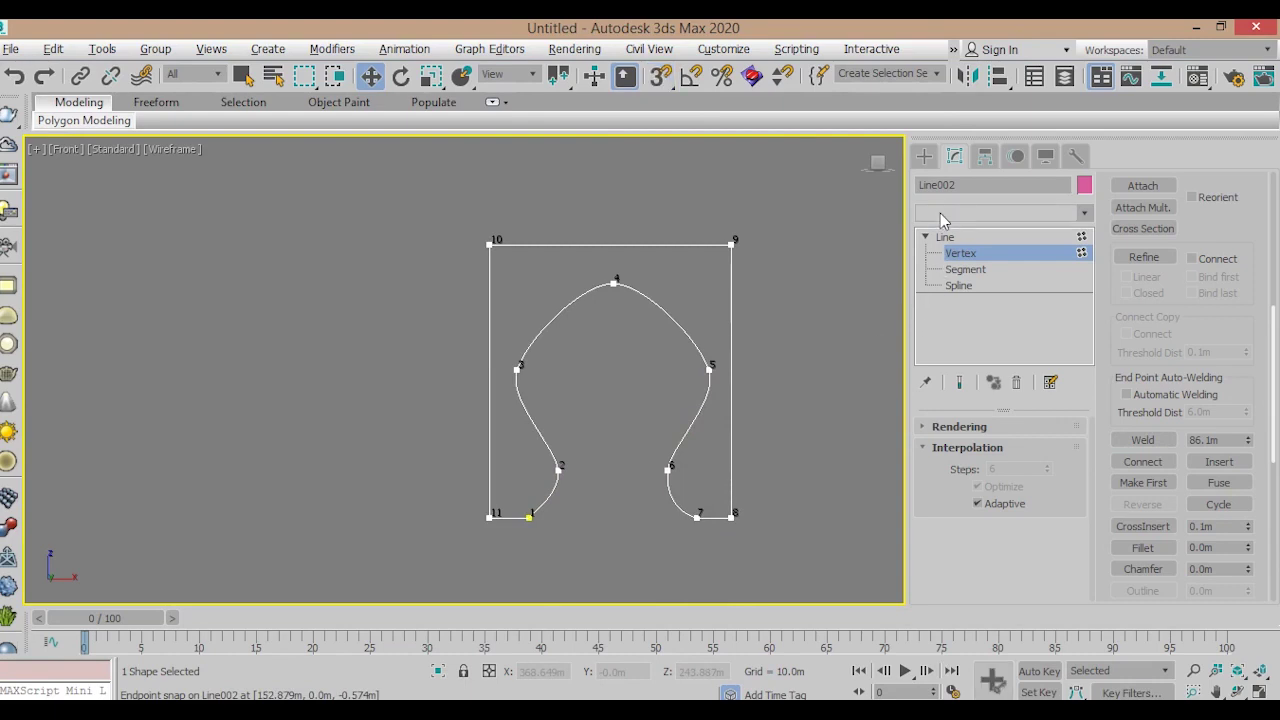
text(ex)
click(945, 230)
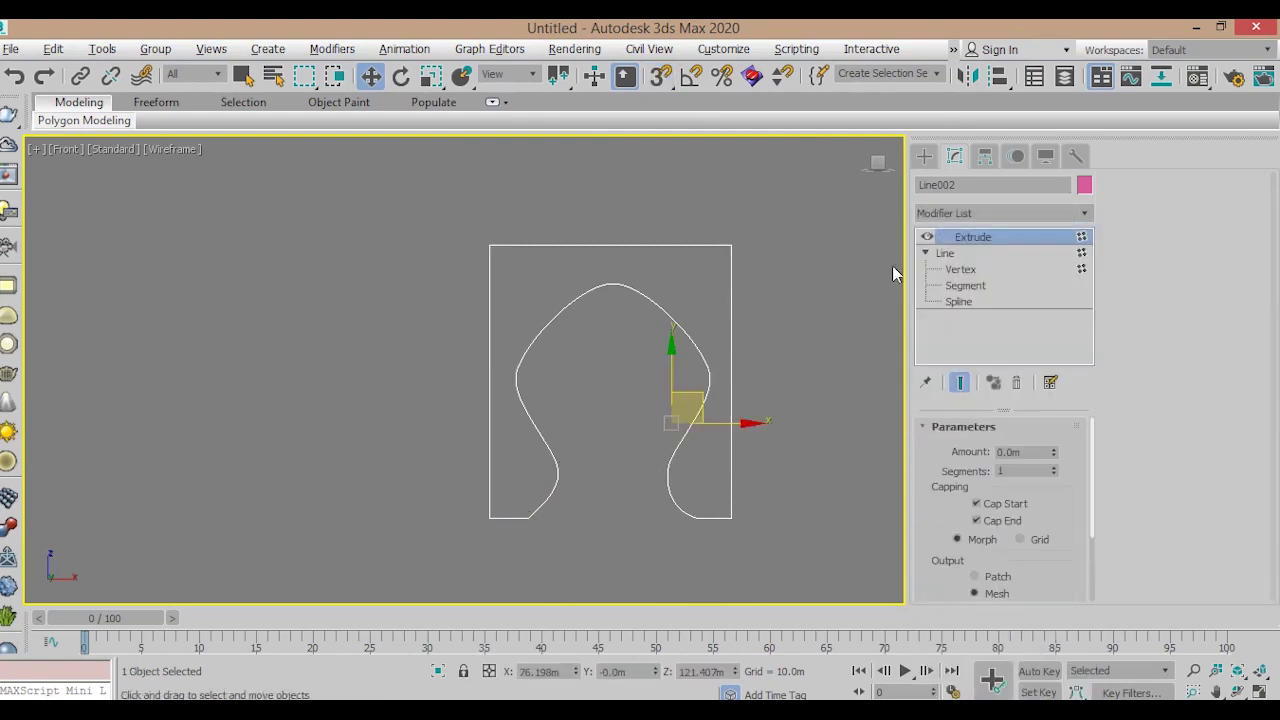
key(alt+w)
right_click(254, 318)
key(z)
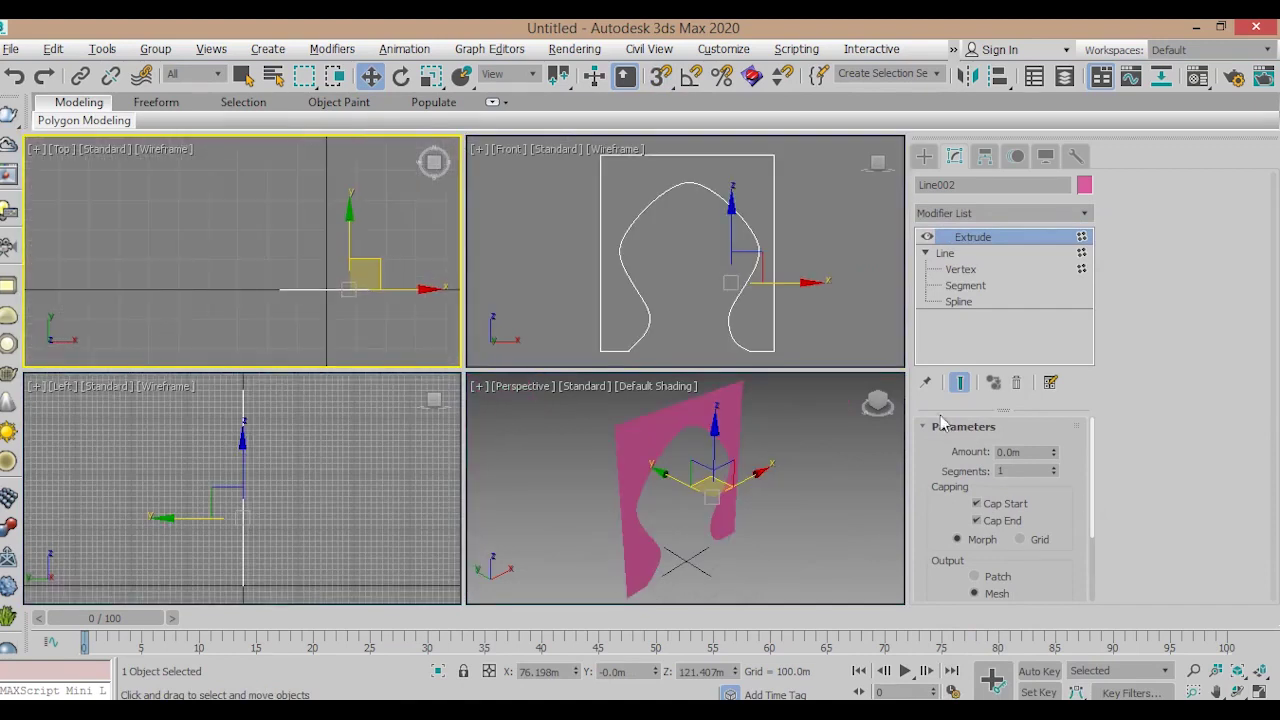
Set the Extrude Amount to 299.0m.
mouse_move(1055, 459)
mouse_down()
mouse_move(1058, 217)
mouse_move(265, 242)
mouse_up()
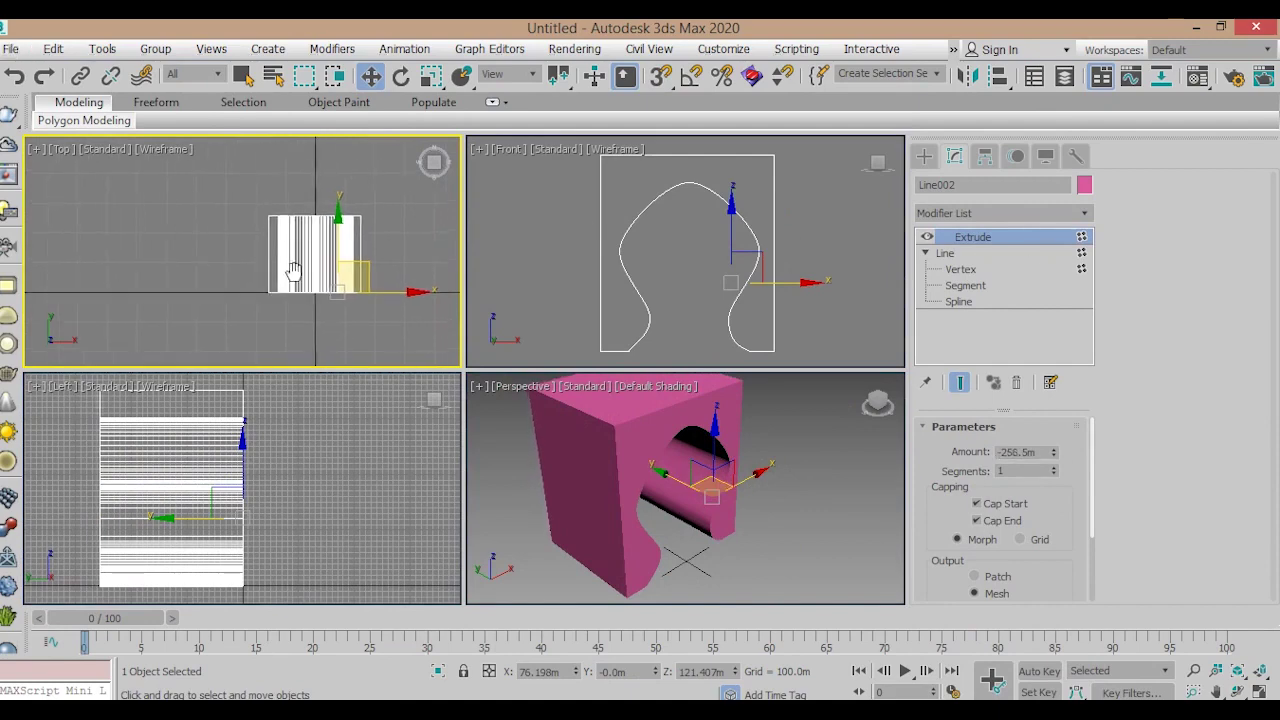
key(alt+w)
middle_drag(632, 386, 606, 358)
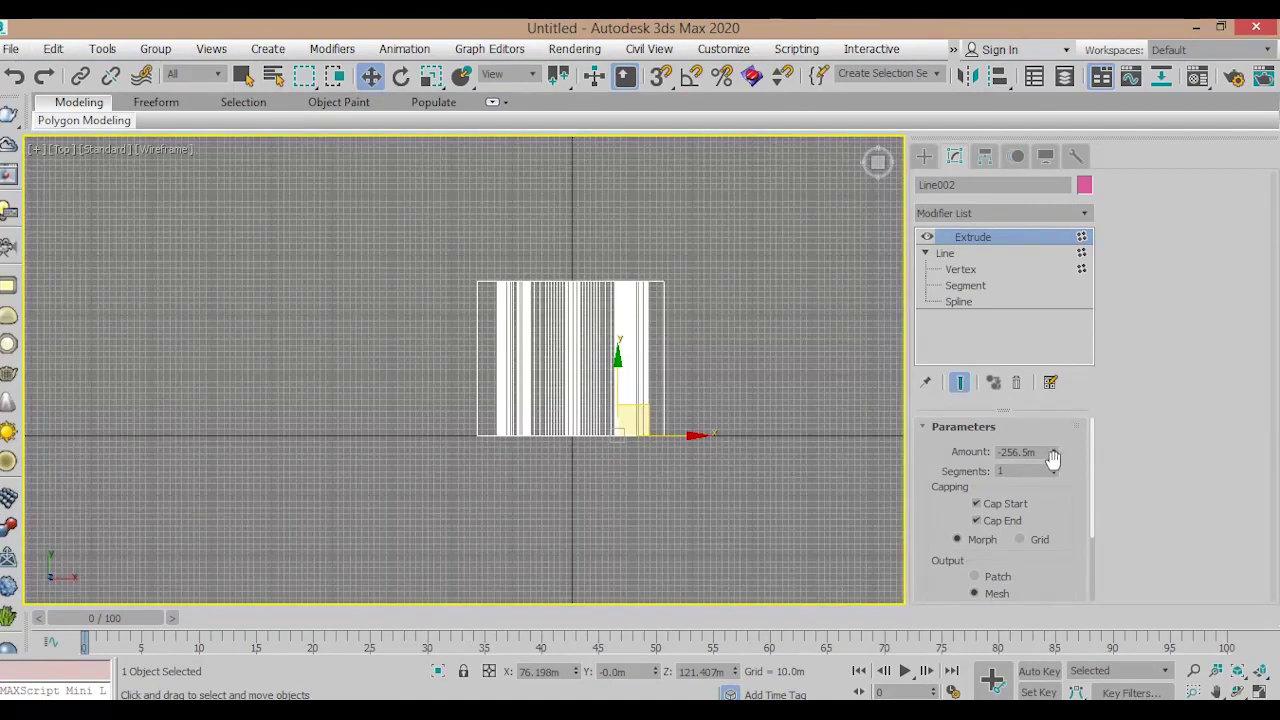
mouse_move(1055, 453)
mouse_down()
mouse_move(1004, 253)
mouse_move(918, 200)
mouse_move(906, 104)
mouse_up()
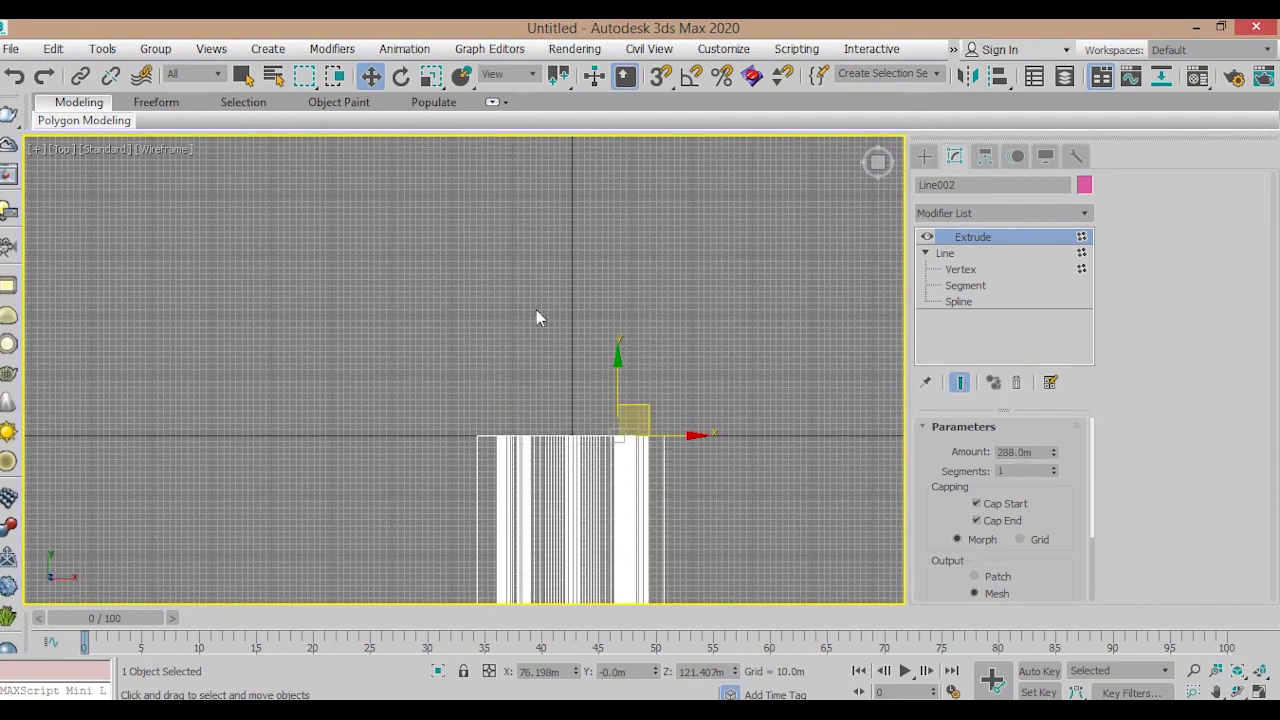
middle_drag(505, 527, 420, 332)
scroll(399, 332, up, 2)
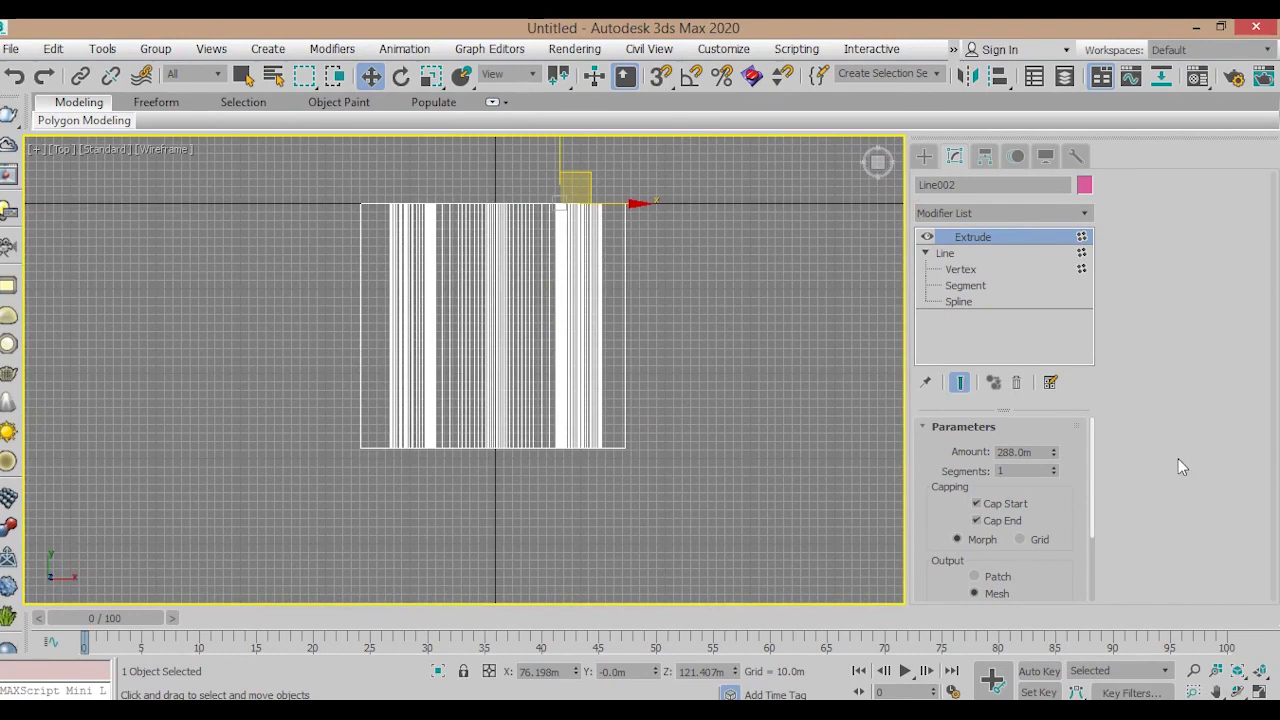
click(1053, 450)
drag(1053, 450, 1055, 425)
Orbit the Perspective view to inspect the arch opening with Edged Faces shown.
key(alt+w)
click(719, 521)
key(alt+w)
mouse_move(791, 534)
alt+middle_down()
mouse_move(554, 403)
mouse_move(580, 380)
alt+middle_up()
key(F4)
mouse_move(607, 450)
alt+middle_down()
mouse_move(520, 397)
mouse_move(614, 371)
mouse_move(711, 437)
mouse_move(600, 380)
mouse_move(634, 437)
mouse_move(609, 429)
mouse_move(649, 470)
mouse_move(585, 338)
alt+middle_up()
Change Line002's object colour from pink to light grey.
click(1155, 693)
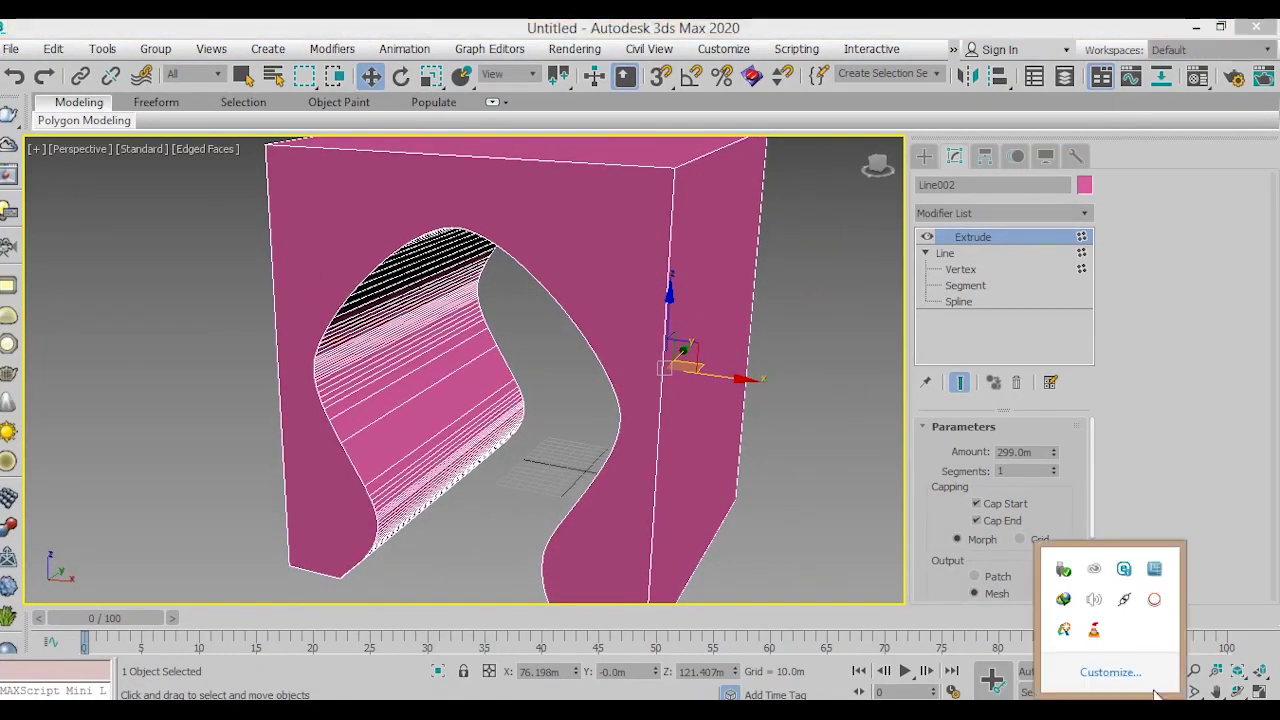
click(1155, 600)
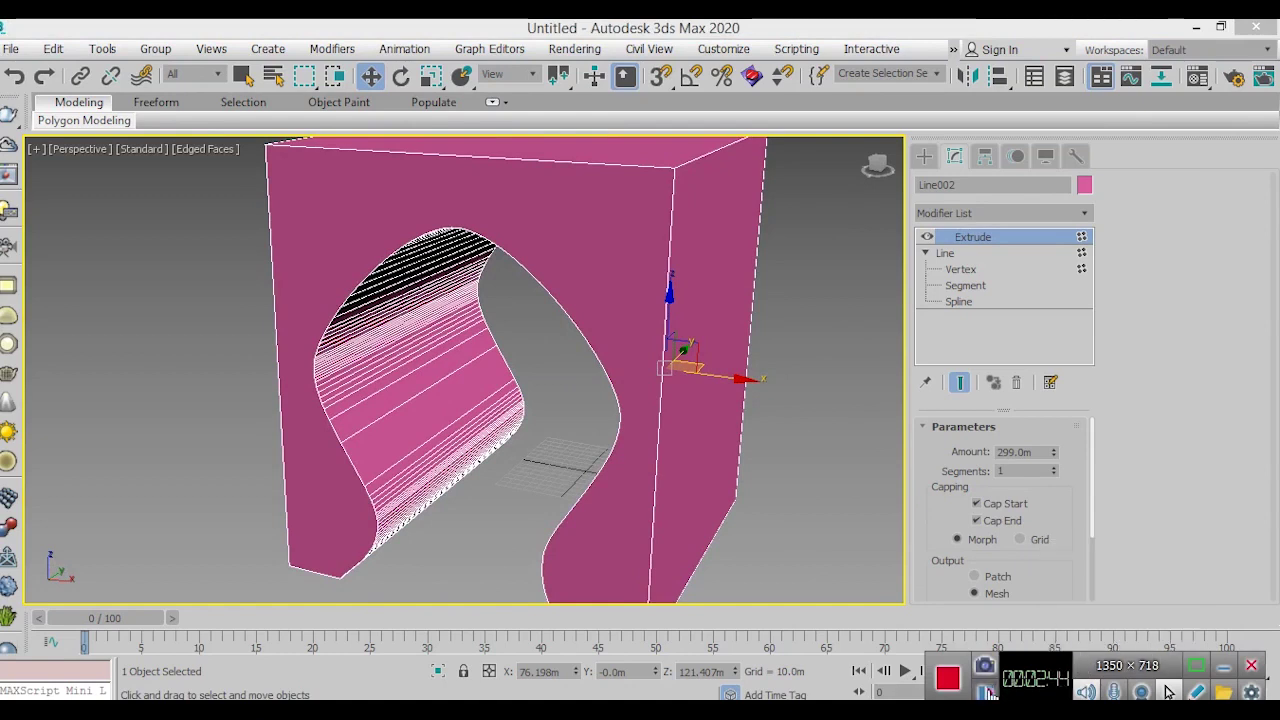
alt+middle_drag(579, 323, 556, 337)
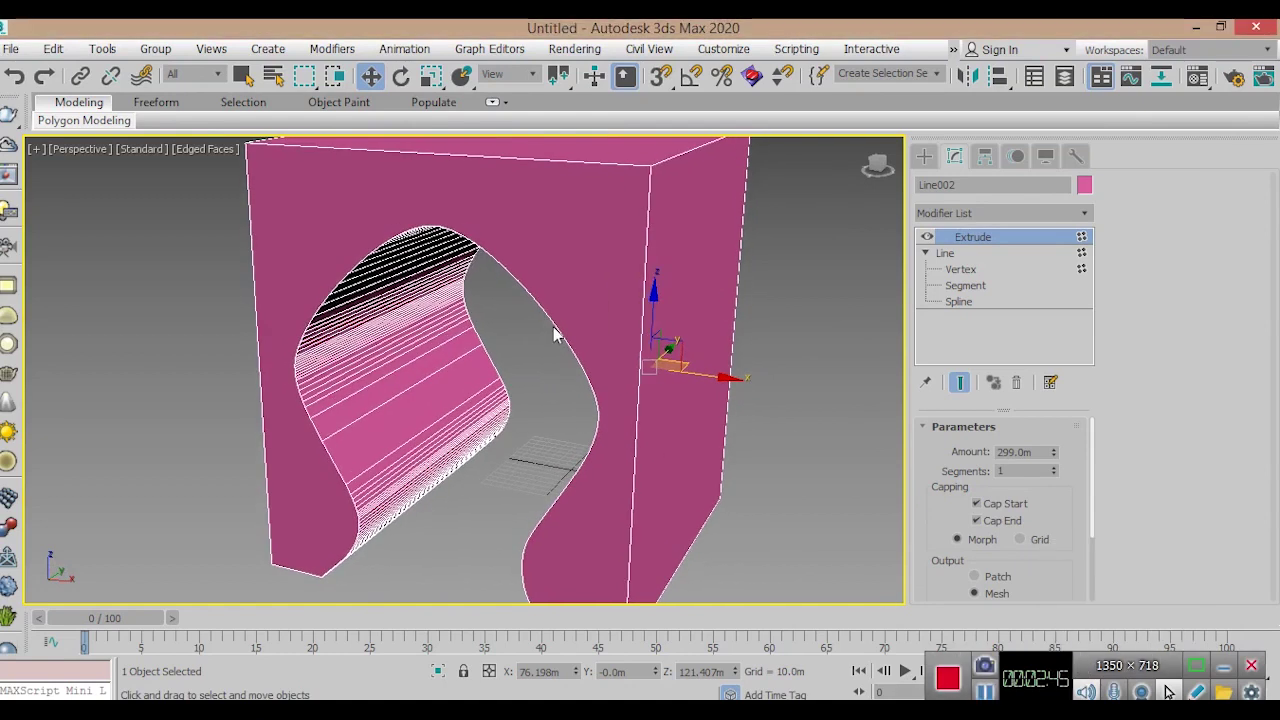
click(1223, 665)
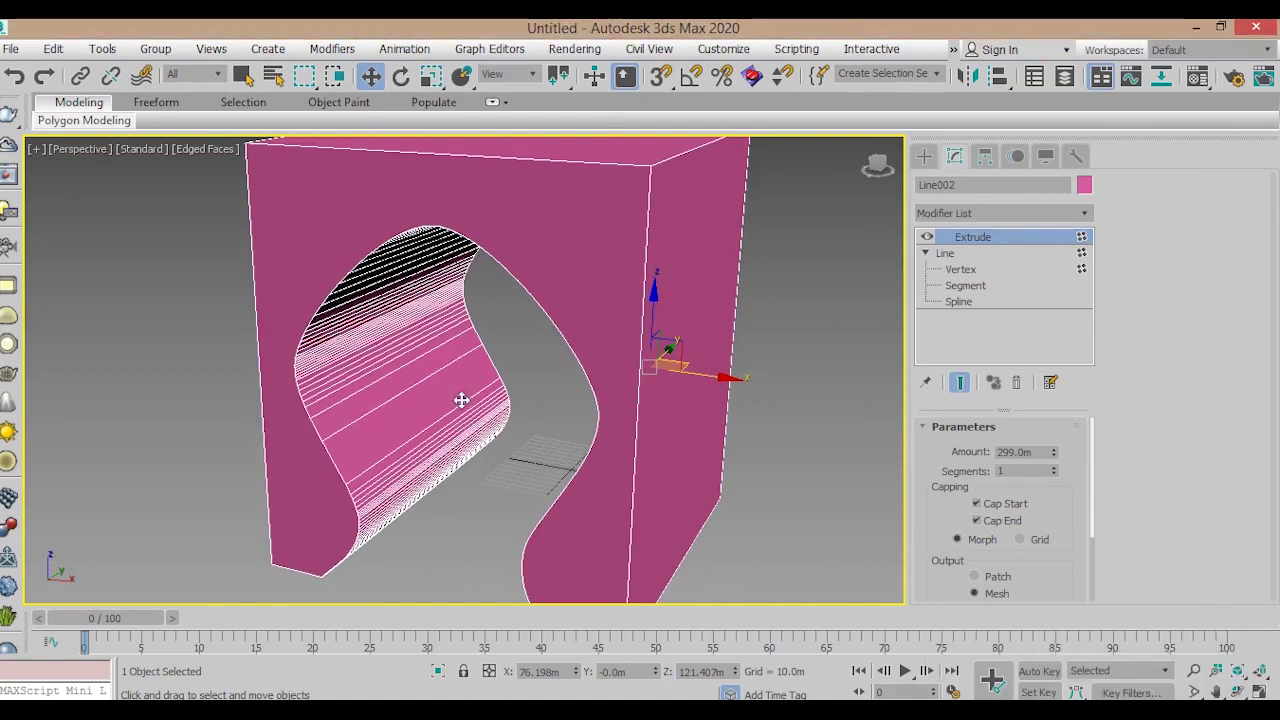
click(1083, 187)
click(880, 262)
click(1068, 326)
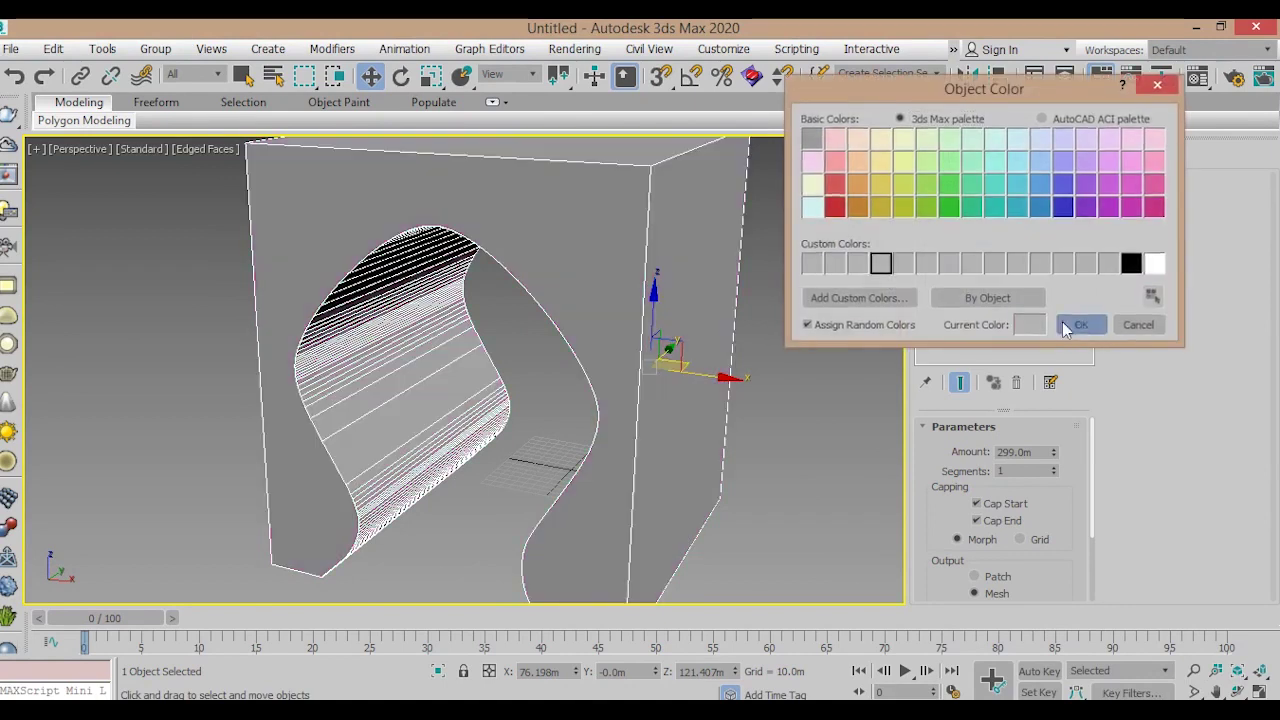
click(1080, 325)
scroll(553, 328, down, 3)
scroll(526, 357, down, 2)
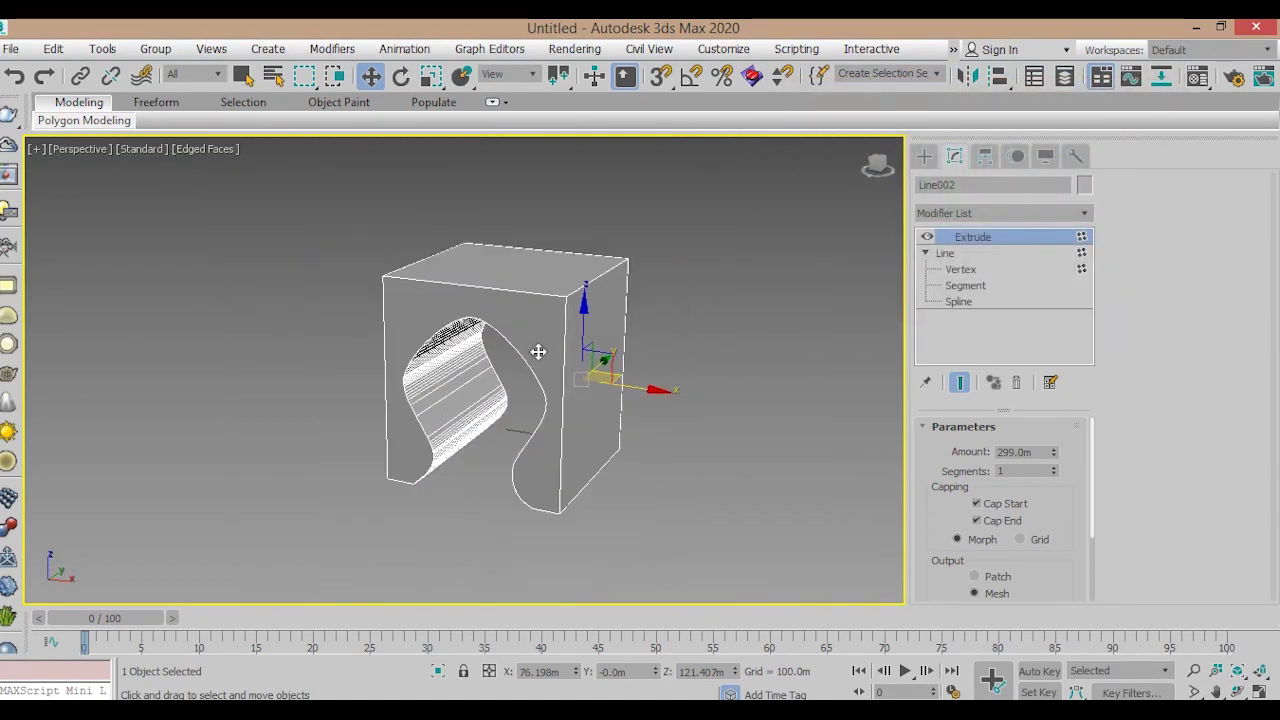
key(alt+w)
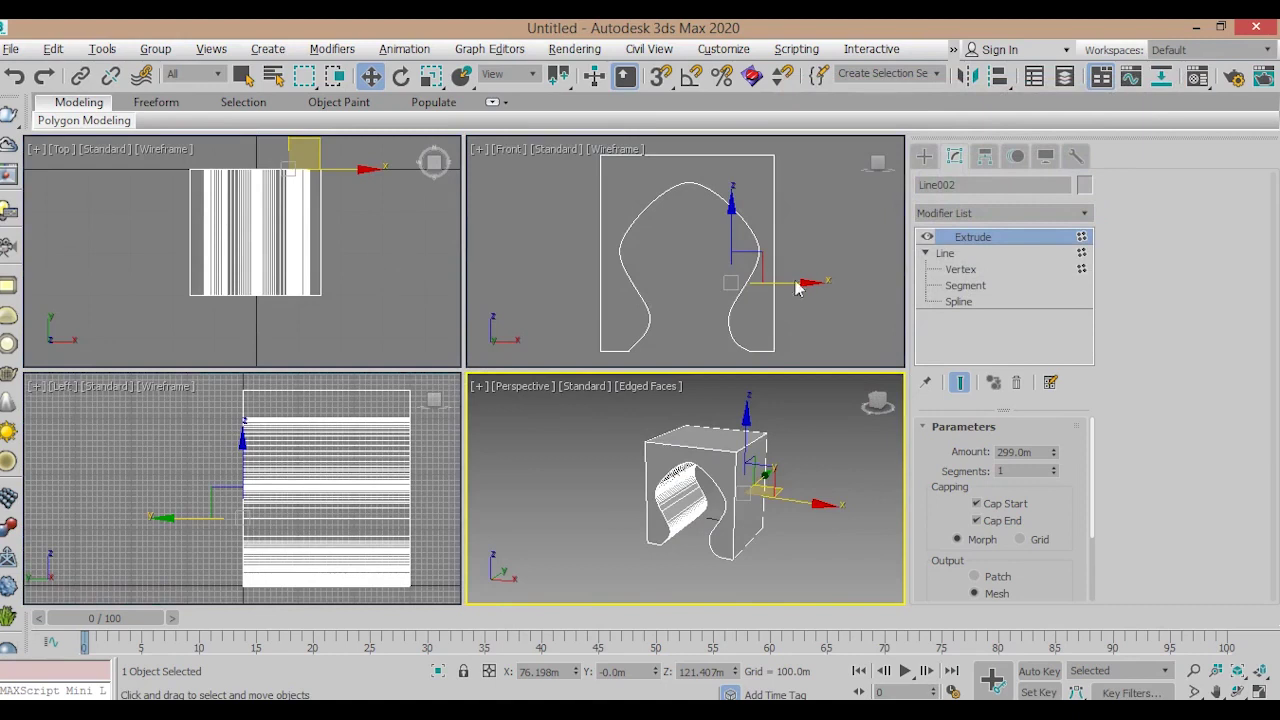
Add a Symmetry modifier to Line002 and rotate its mirror plane 45° around Z.
click(969, 213)
text(sy)
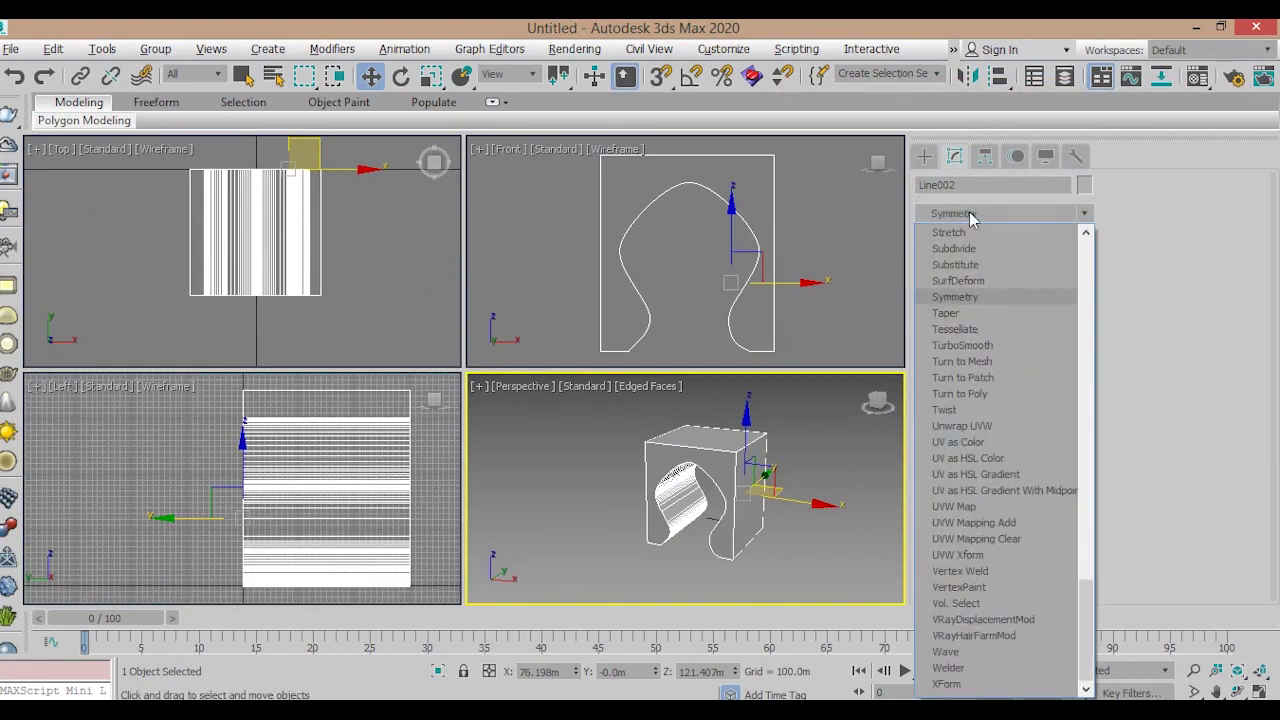
click(965, 296)
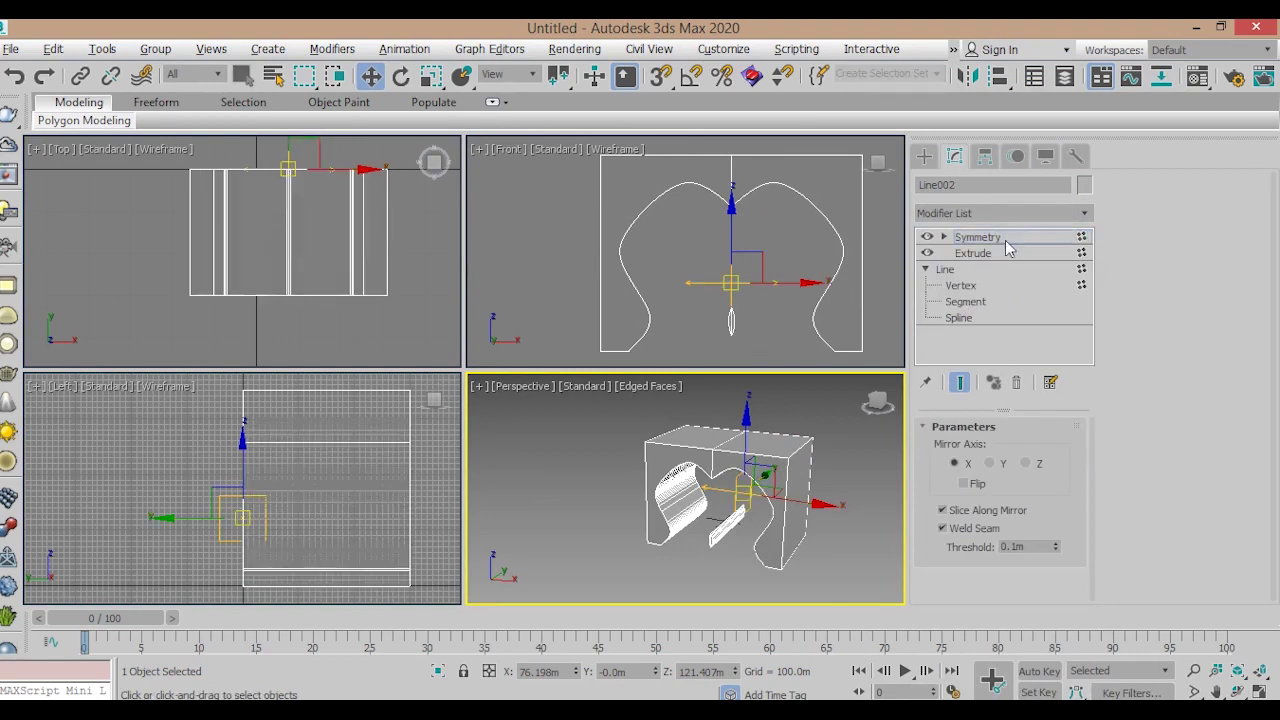
click(400, 76)
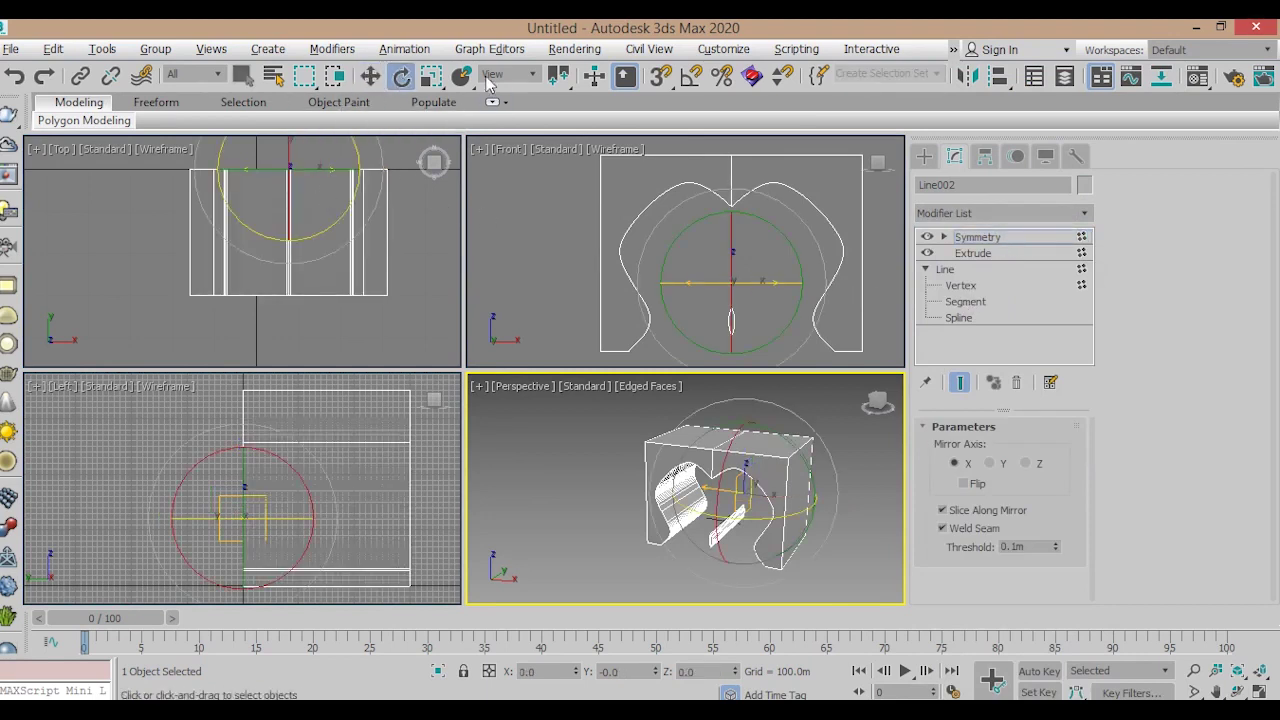
middle_drag(349, 247, 337, 259)
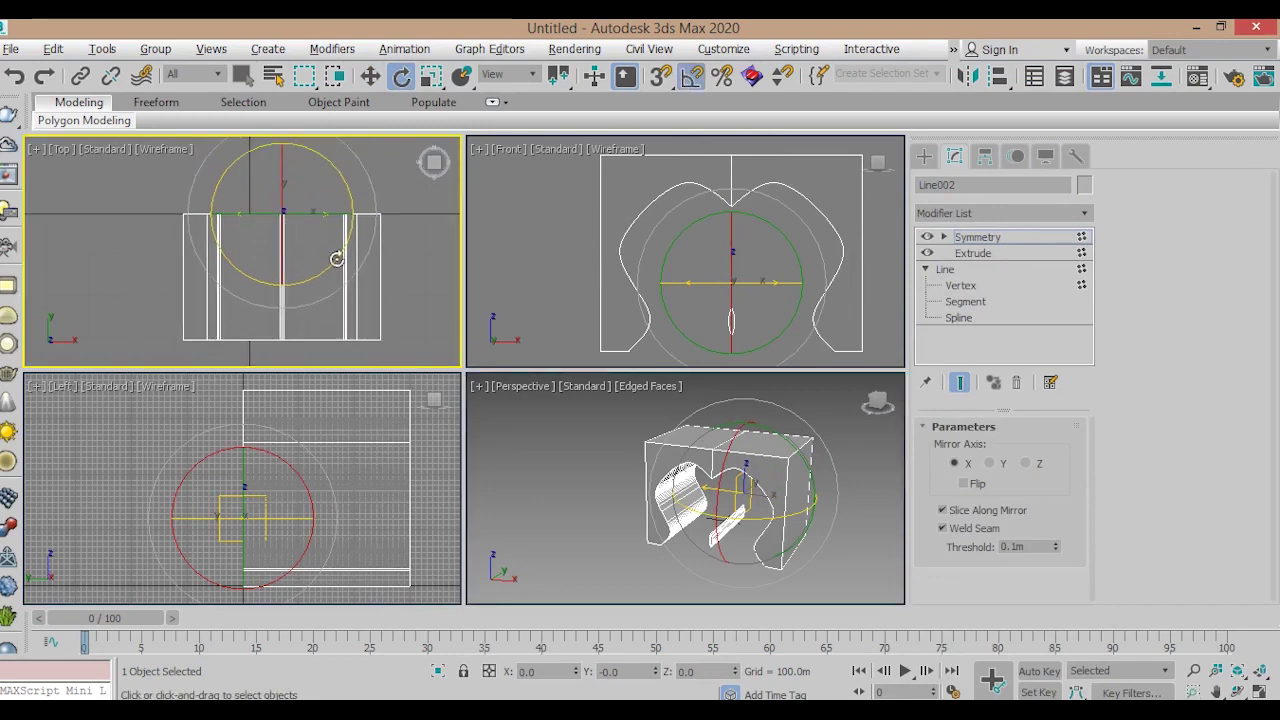
drag(341, 179, 305, 154)
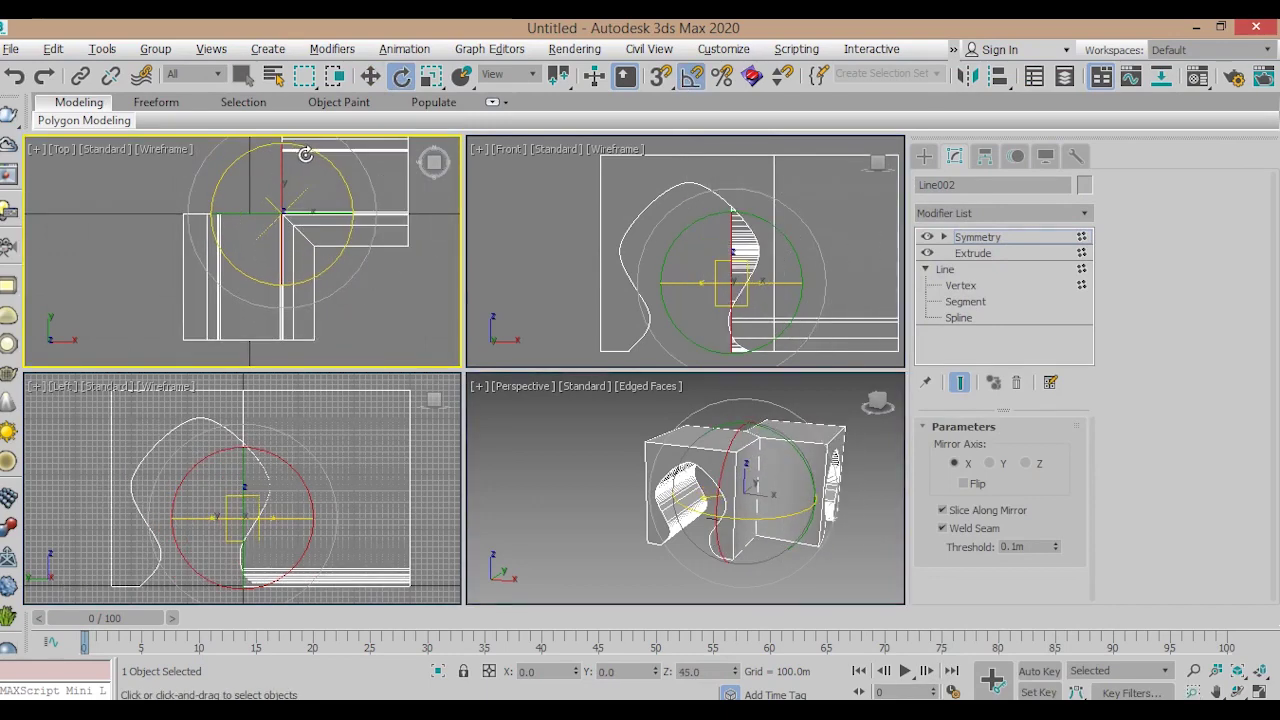
Move the Symmetry mirror plane down and left in the maximized Top view.
key(alt+w)
right_click(518, 248)
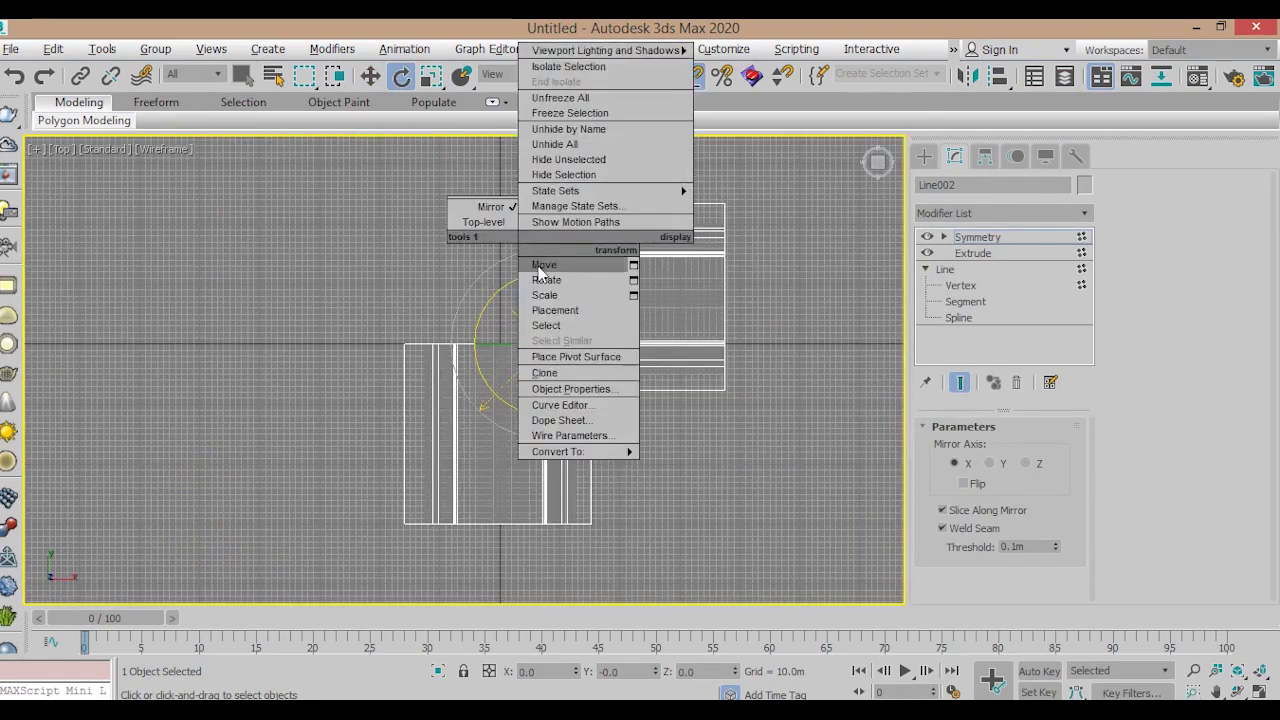
click(545, 262)
drag(571, 314, 533, 405)
key(alt+w)
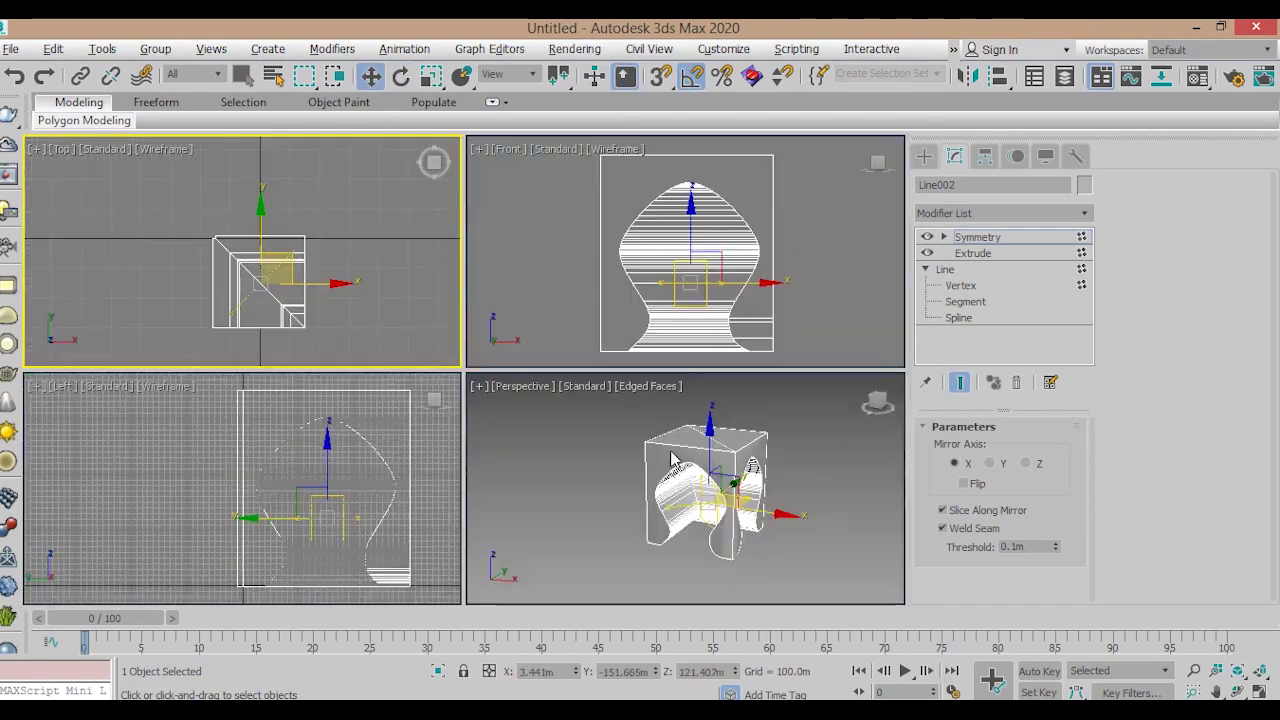
Orbit the Perspective view to inspect the mirrored wedge, then nudge the mirror plane into place.
key(alt+w)
alt+middle_drag(695, 469, 605, 415)
mouse_move(506, 364)
alt+middle_down()
mouse_move(679, 498)
mouse_move(711, 471)
alt+middle_up()
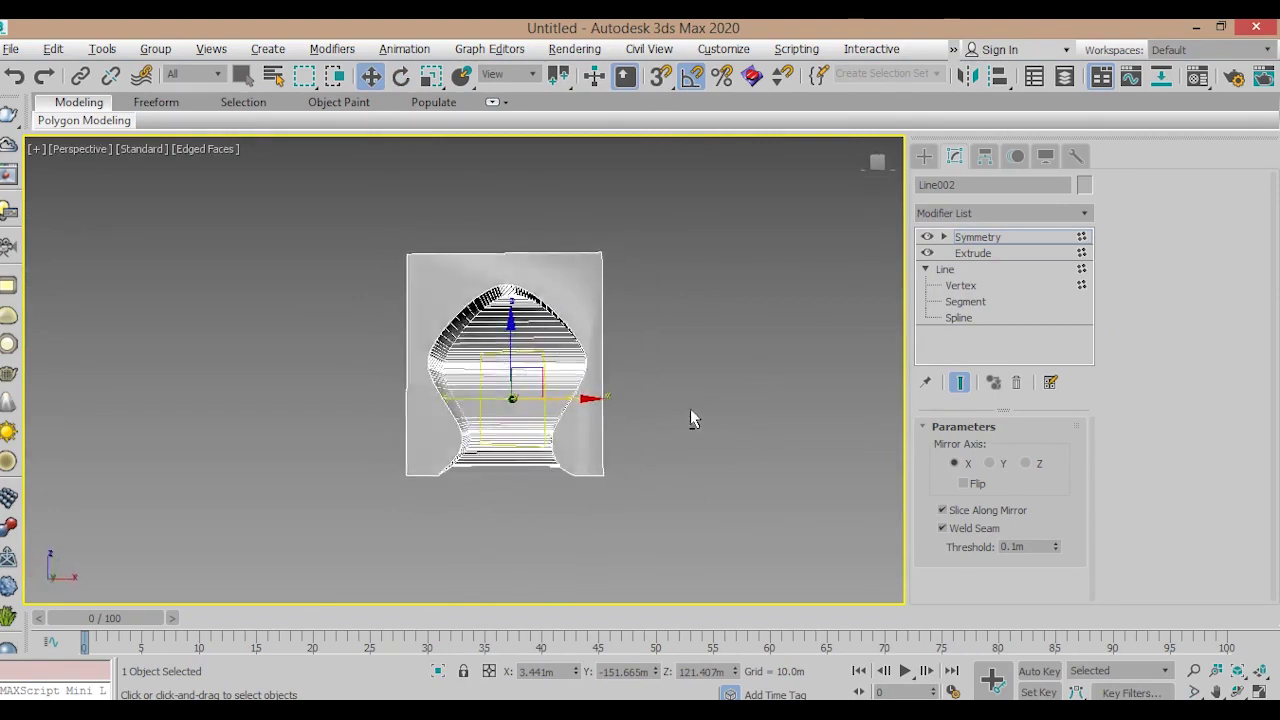
key(alt+w)
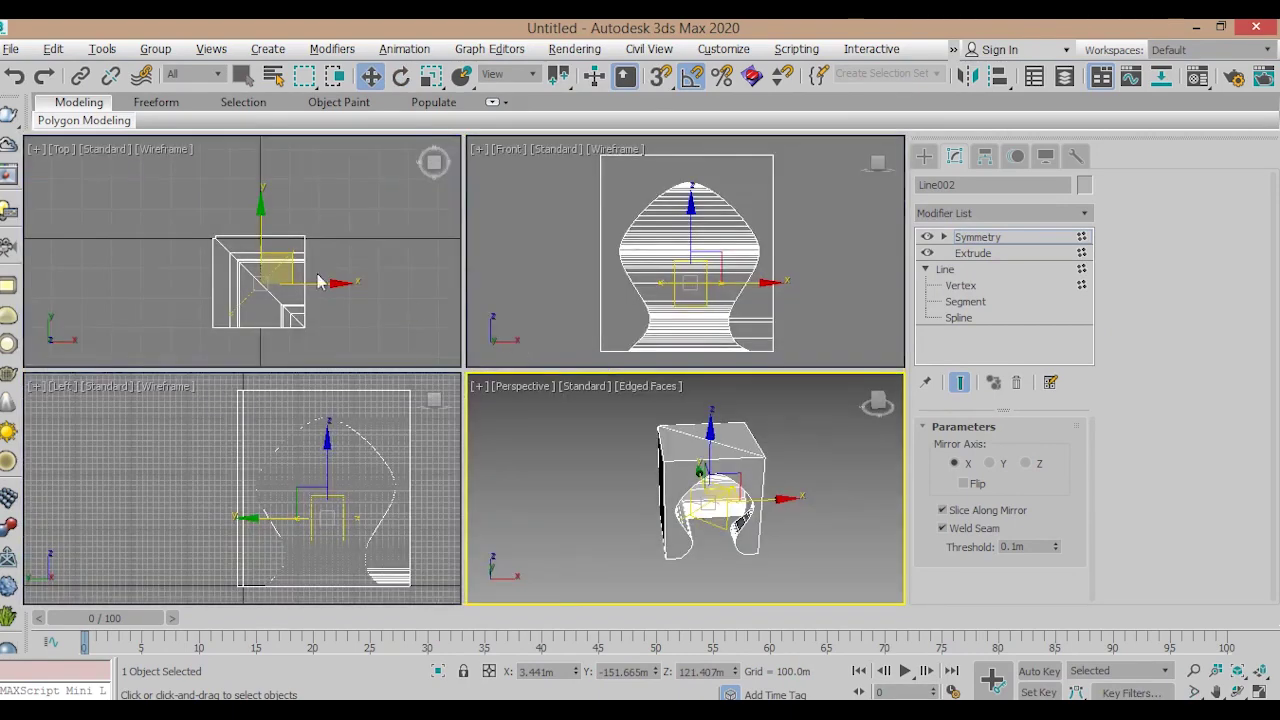
scroll(317, 282, up, 5)
mouse_move(237, 200)
mouse_down()
mouse_move(252, 183)
mouse_move(240, 205)
mouse_up()
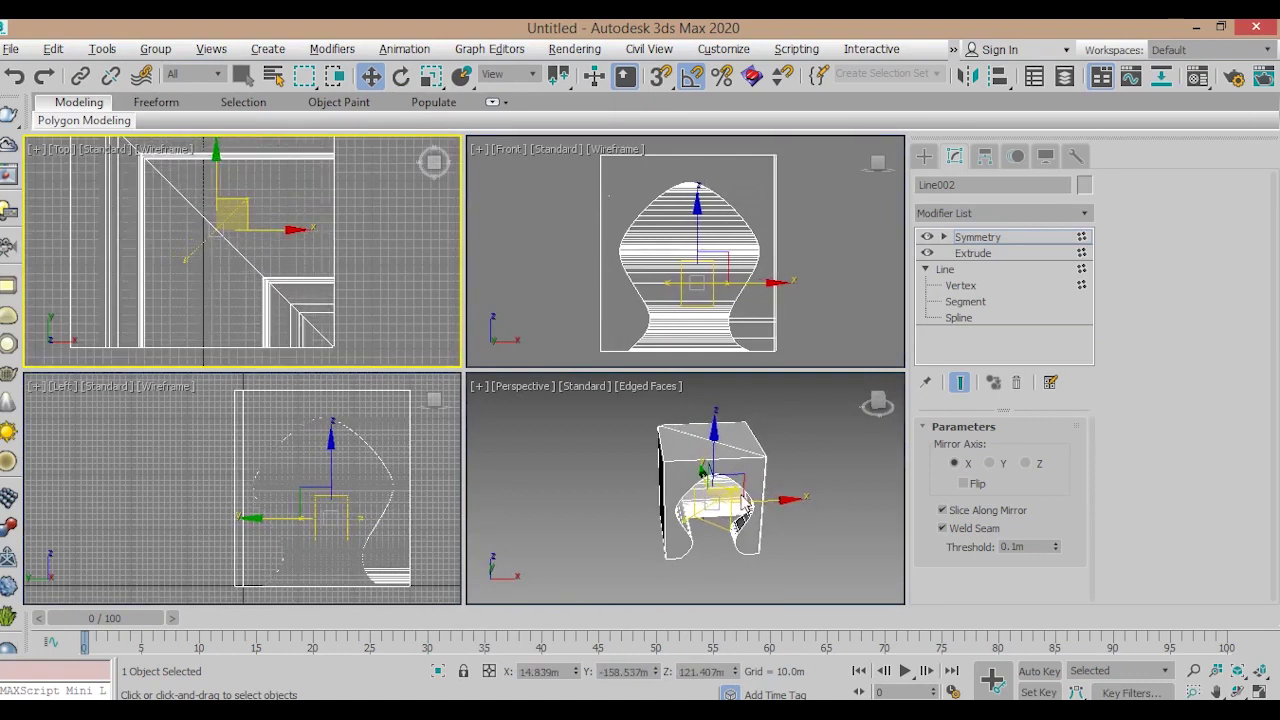
Add a second Symmetry modifier on top of Line002's stack.
click(1000, 213)
scroll(960, 300, down, 10)
scroll(950, 298, down, 3)
click(949, 296)
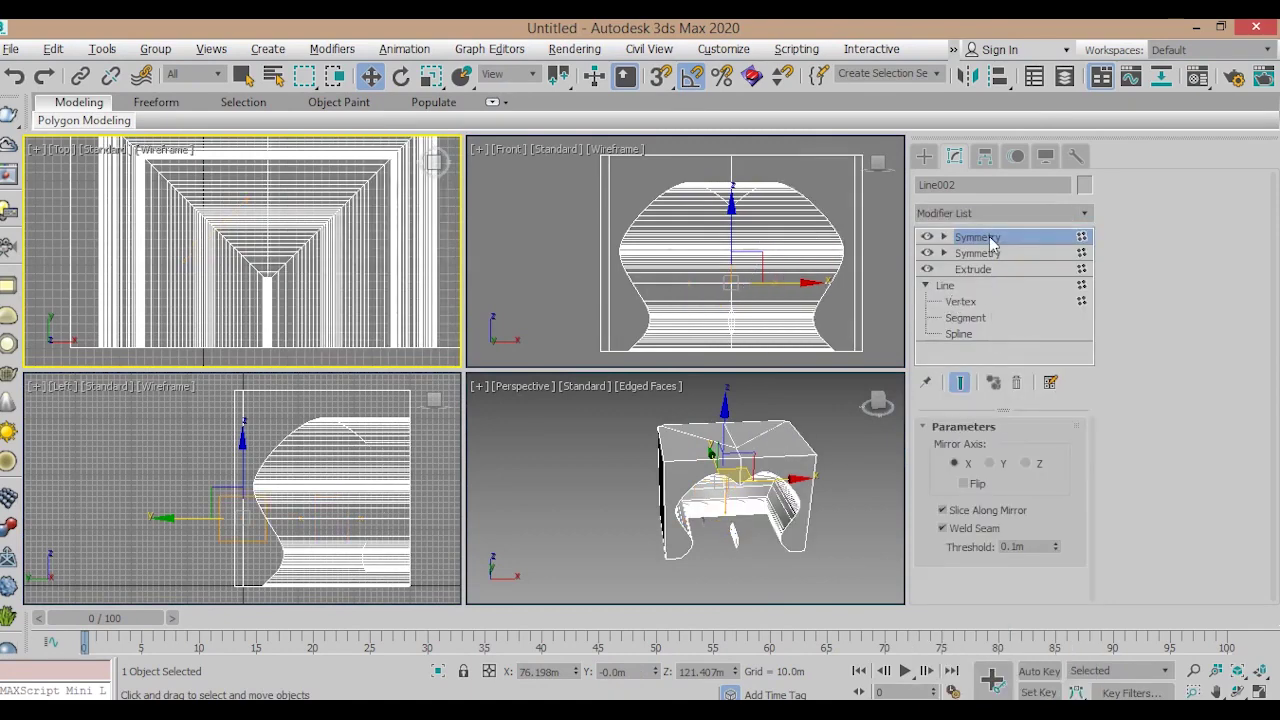
scroll(360, 263, down, 3)
scroll(365, 286, down, 3)
scroll(340, 246, down, 2)
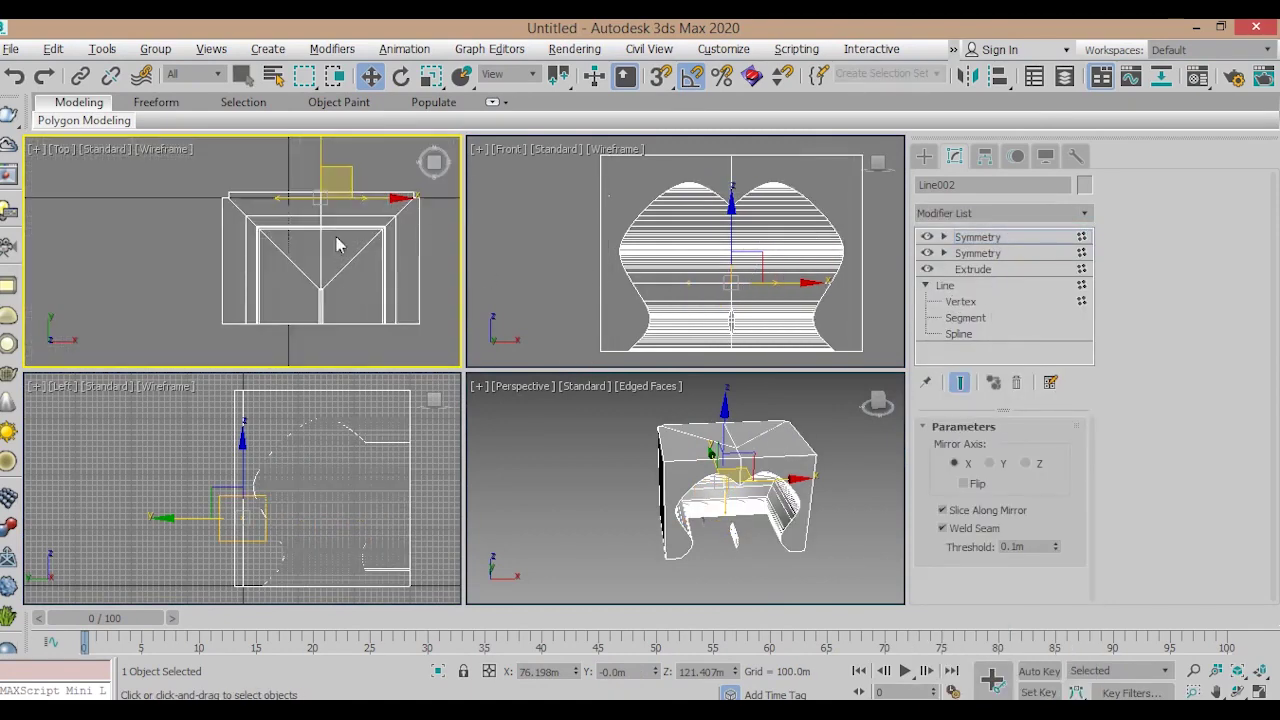
Rotate the second mirror plane about 135° around Z and orbit Perspective to check the arches.
click(402, 77)
scroll(332, 250, down, 2)
mouse_move(361, 203)
mouse_down()
mouse_move(263, 178)
mouse_move(80, 271)
mouse_move(98, 265)
mouse_up()
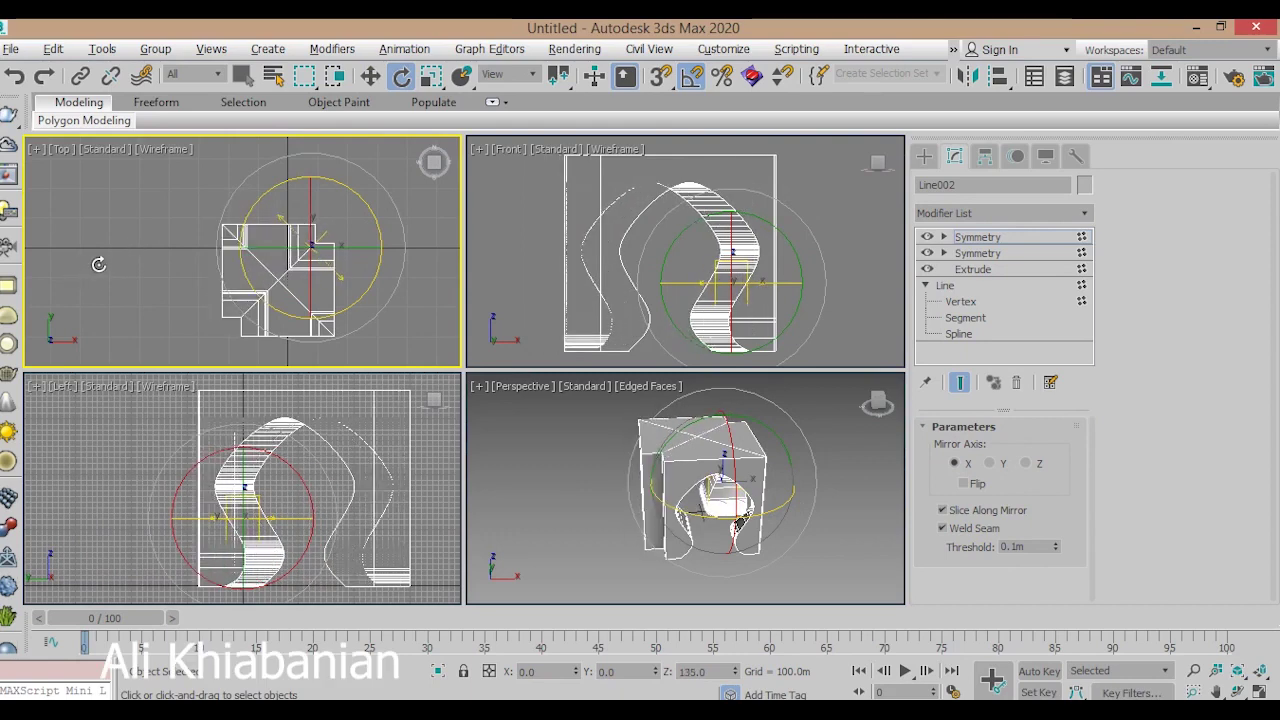
right_click(560, 450)
key(alt+w)
mouse_move(560, 330)
alt+middle_down()
mouse_move(415, 323)
mouse_move(585, 368)
mouse_move(525, 400)
mouse_move(352, 371)
mouse_move(400, 429)
mouse_move(509, 366)
mouse_move(570, 430)
mouse_move(541, 340)
alt+middle_up()
Shift-drag a copy of the block along X to create Line003.
right_click(541, 340)
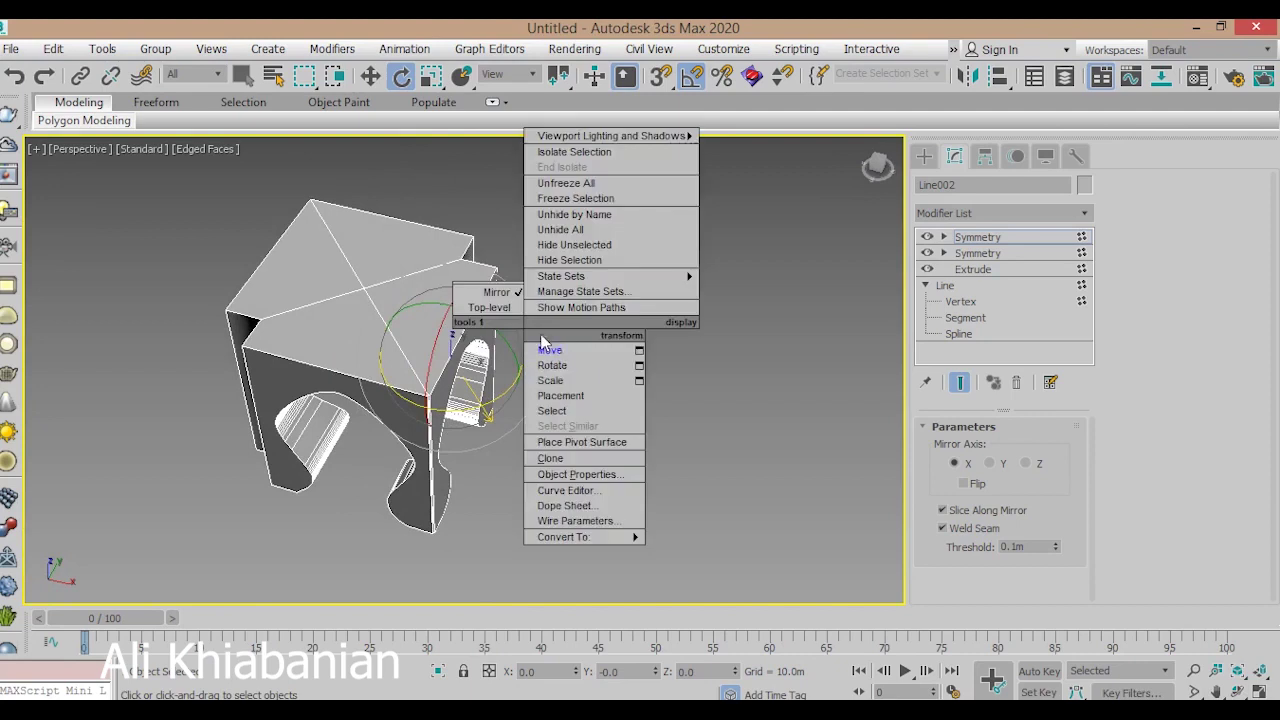
click(549, 349)
click(999, 237)
click(633, 286)
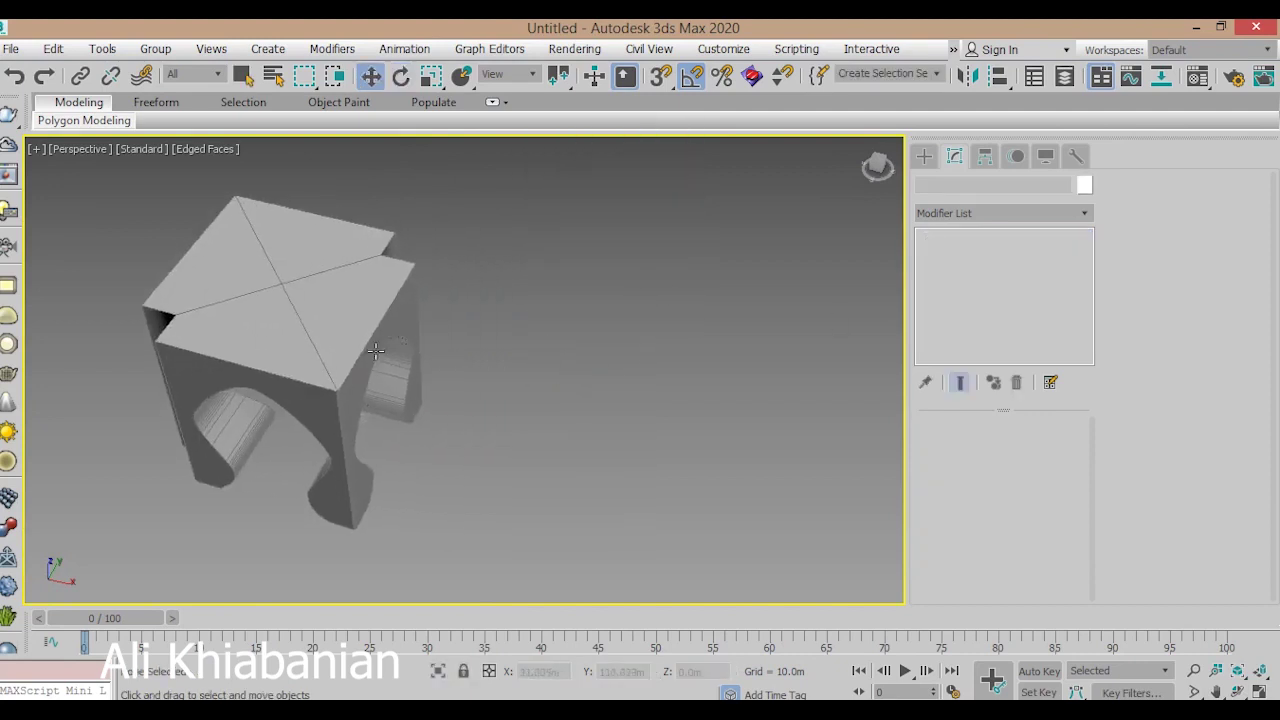
scroll(400, 350, down, 3)
click(300, 340)
shift+drag(354, 375, 600, 440)
click(630, 446)
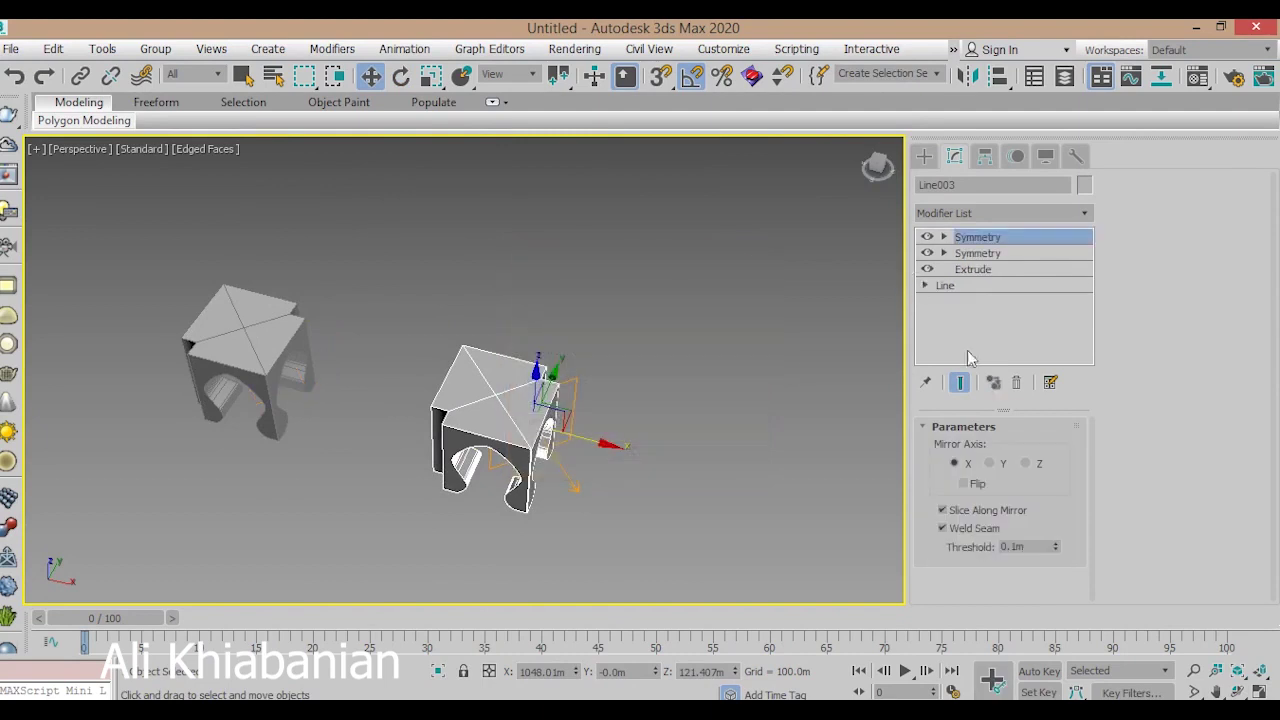
Delete both Symmetry modifiers from Line003 and zoom all views to fit it.
click(1017, 383)
click(1017, 383)
key(z)
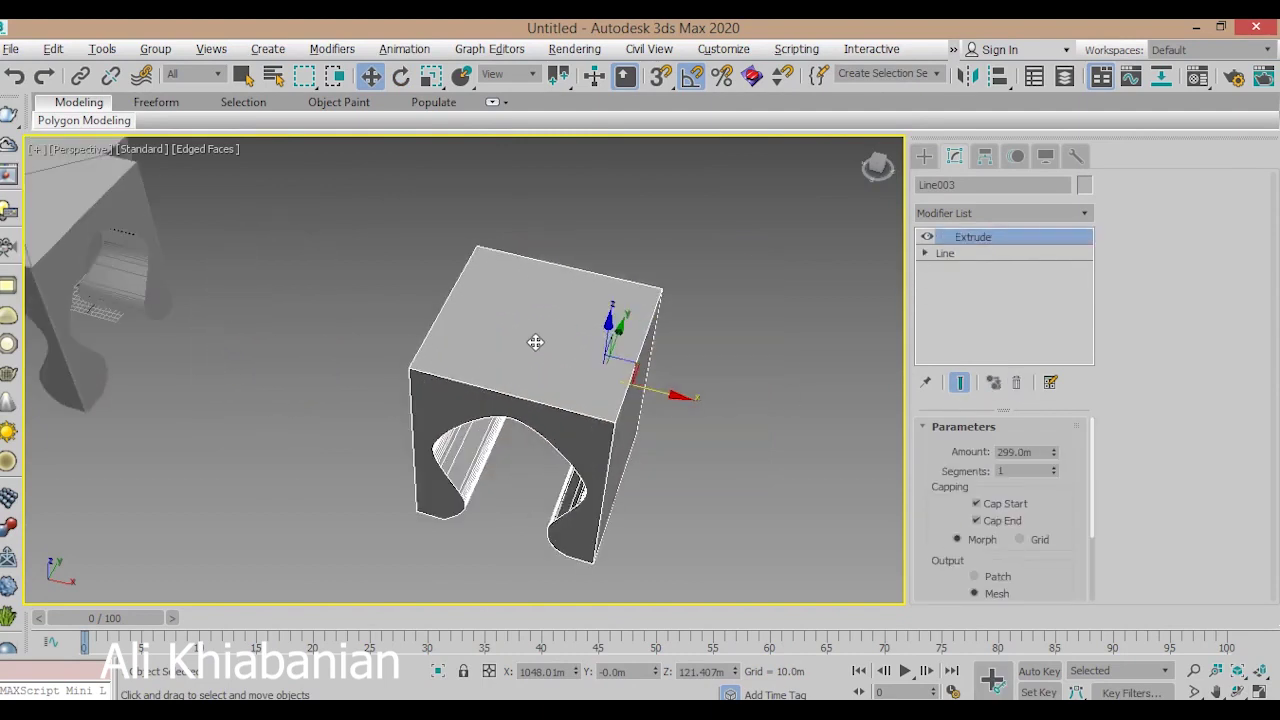
key(alt+w)
right_click(348, 281)
key(ctrl+shift+z)
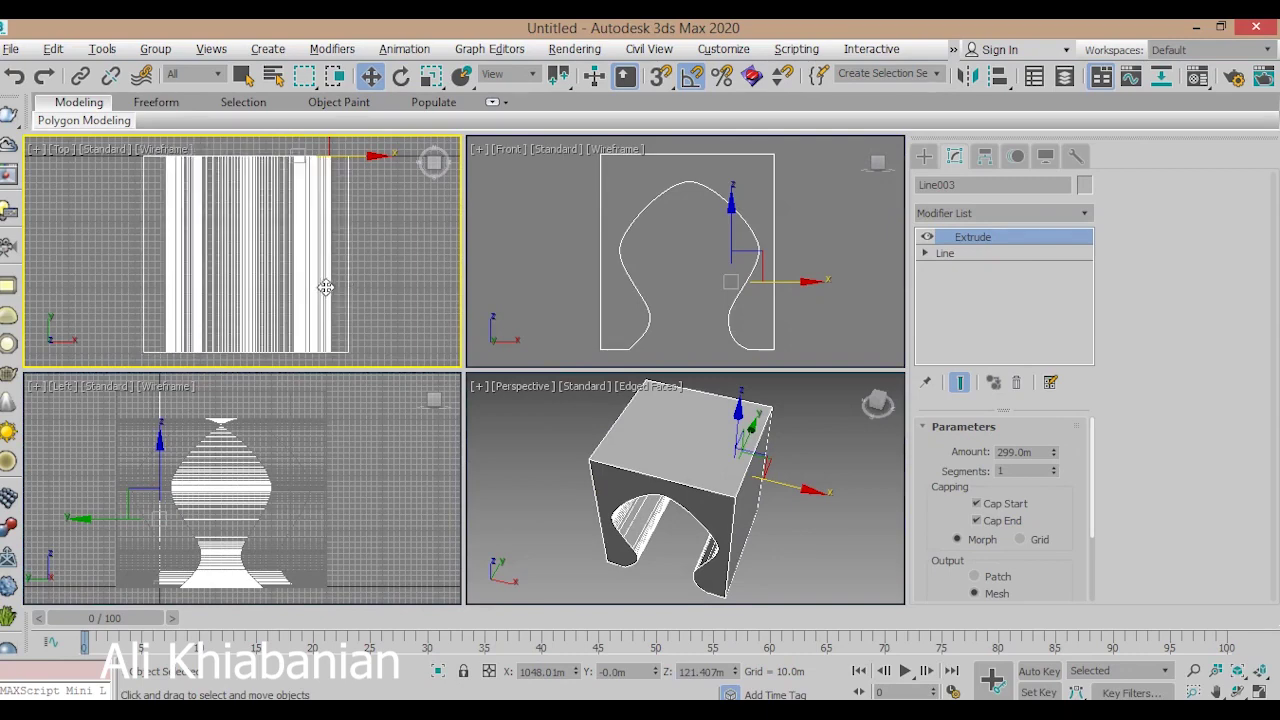
key(alt+w)
click(965, 222)
Add an Edit Poly modifier to Line003 and work at Polygon sub-object level.
scroll(990, 400, down, 5)
scroll(960, 300, down, 5)
click(949, 272)
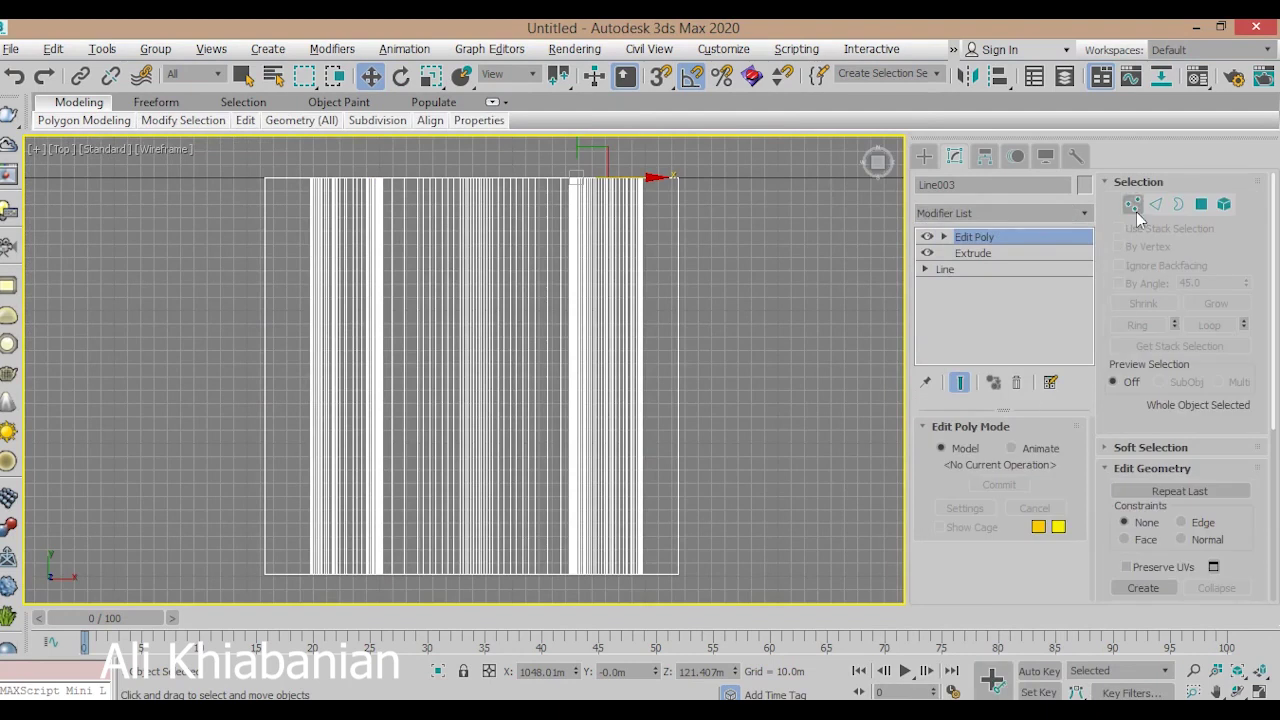
scroll(1109, 316, down, 2)
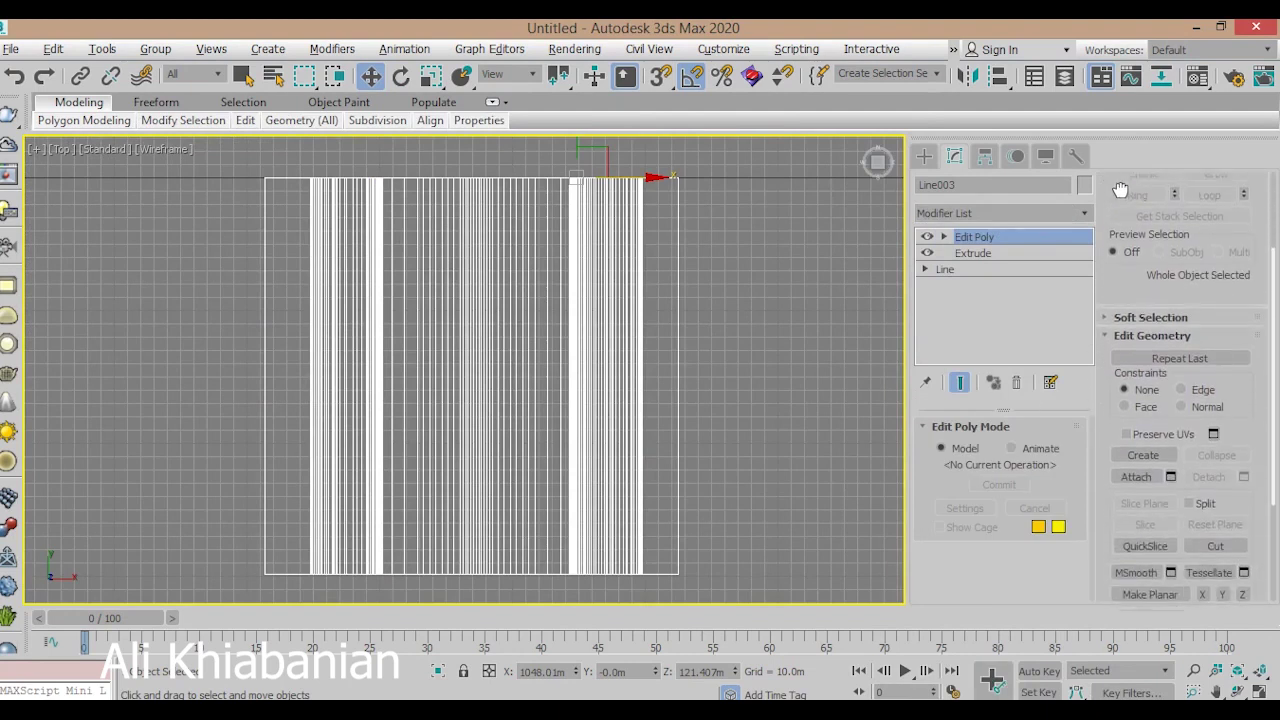
scroll(1105, 346, up, 2)
click(1201, 206)
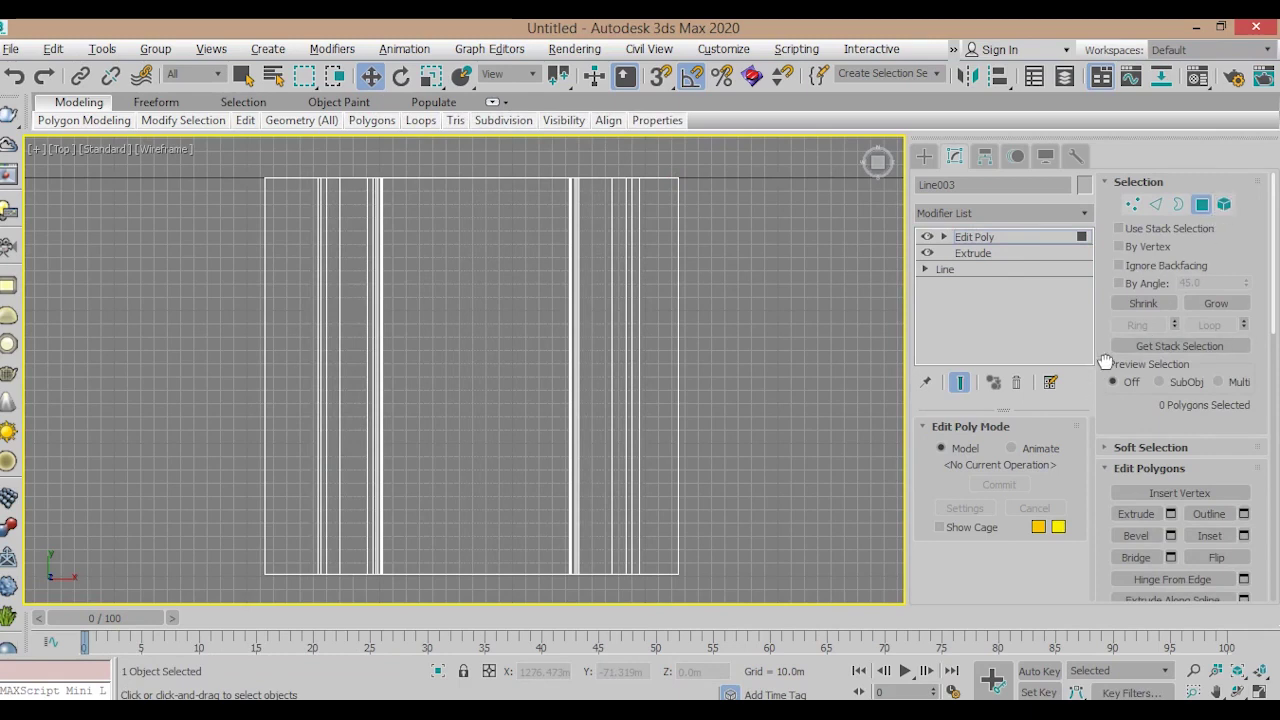
scroll(1106, 385, down, 2)
scroll(1108, 403, down, 1)
scroll(1108, 408, down, 1)
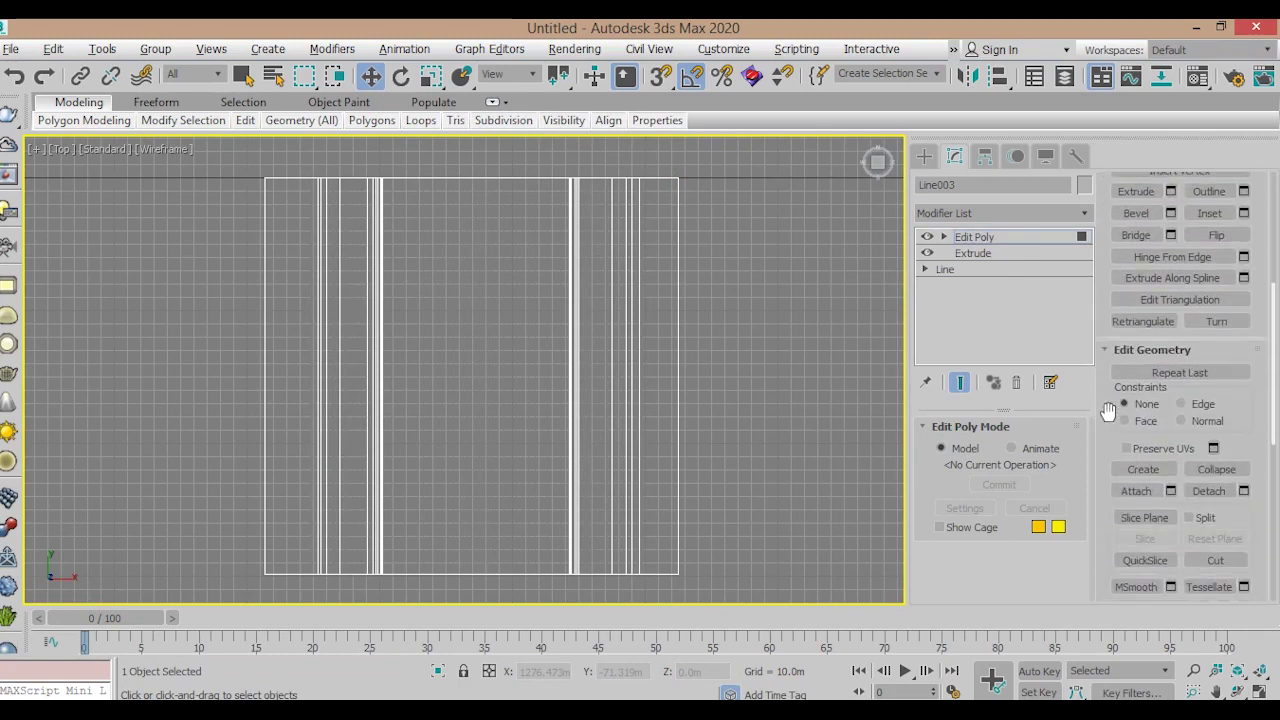
Enable Slice Plane and move and rotate it to run diagonally across the block.
click(1155, 518)
scroll(486, 246, down, 2)
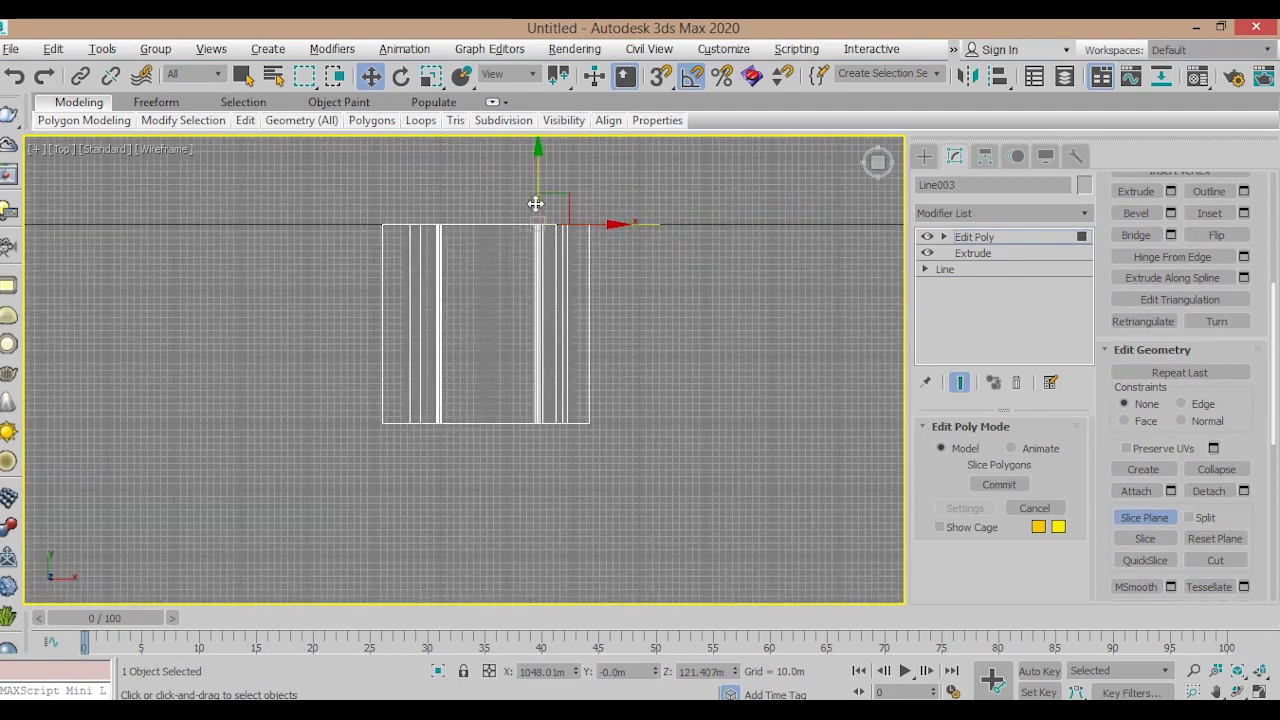
drag(552, 206, 505, 287)
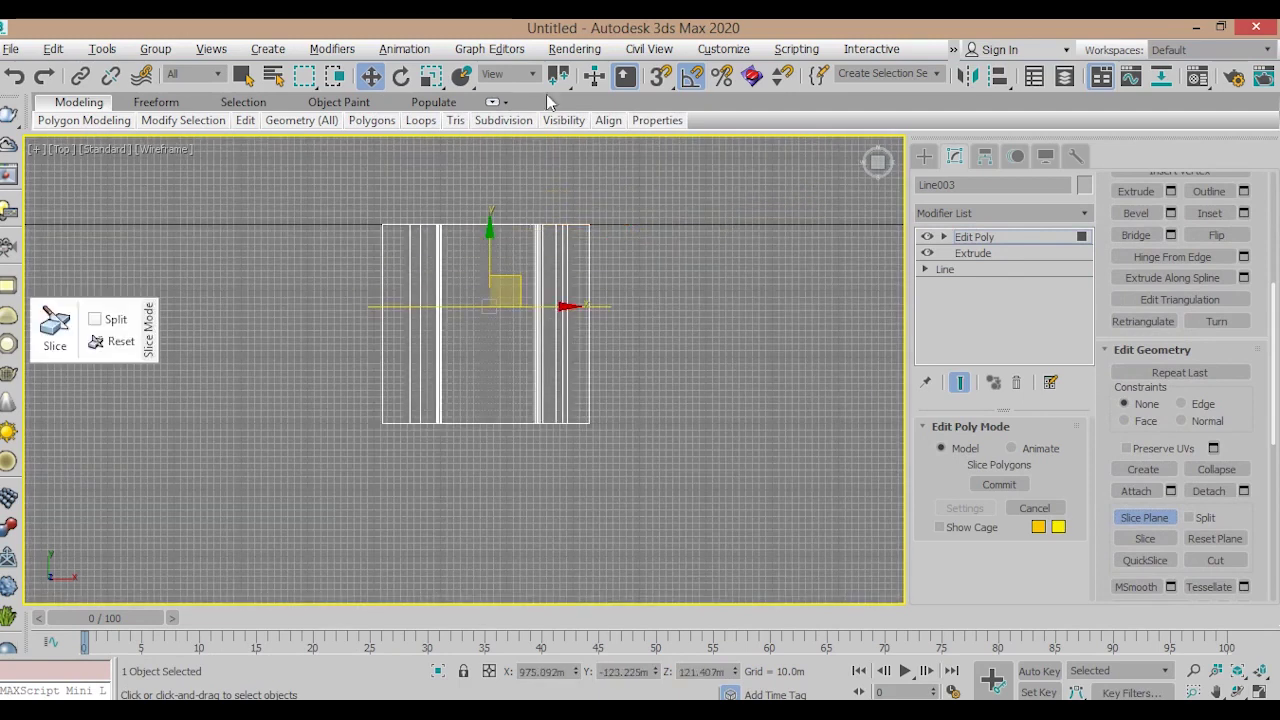
click(401, 76)
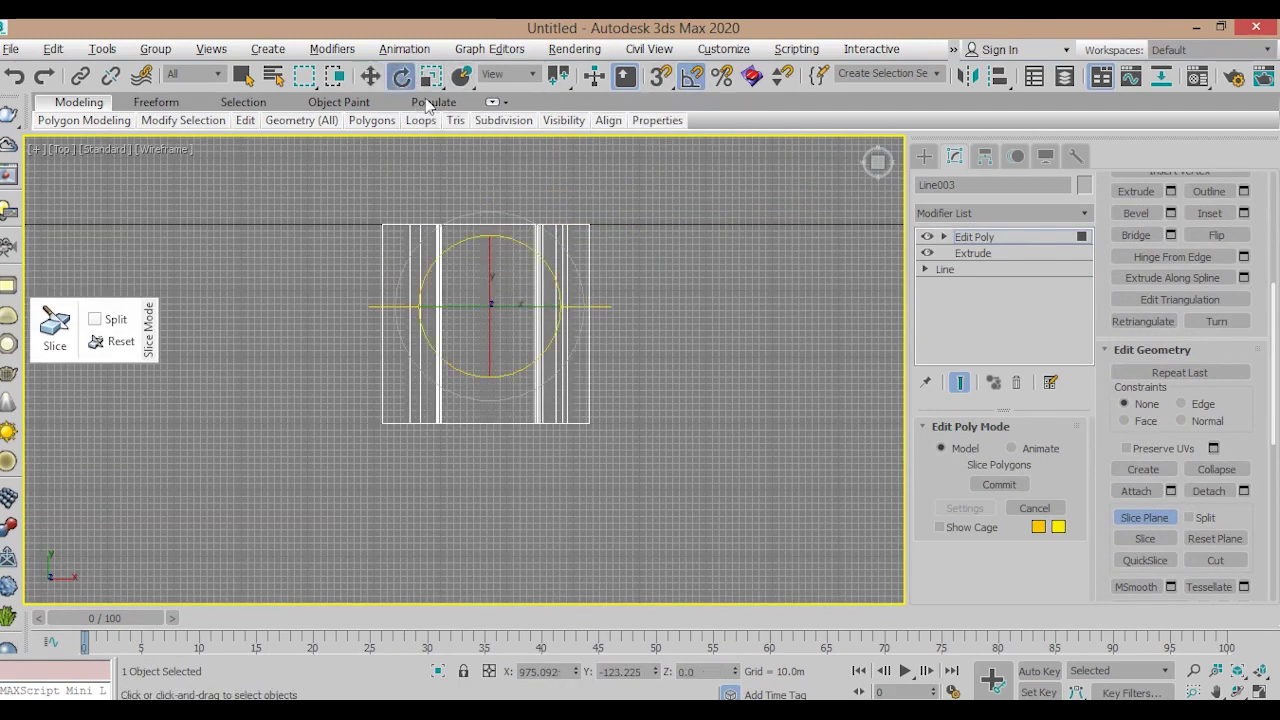
drag(522, 246, 545, 266)
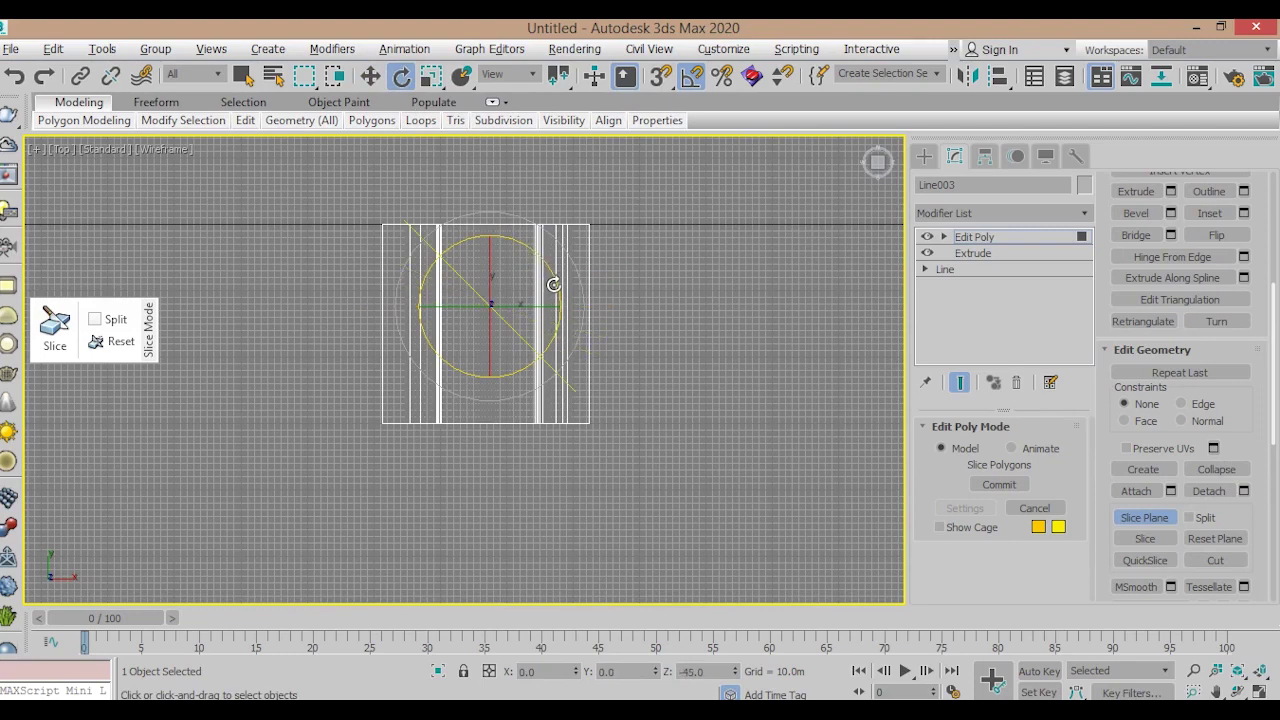
right_click(517, 282)
click(528, 289)
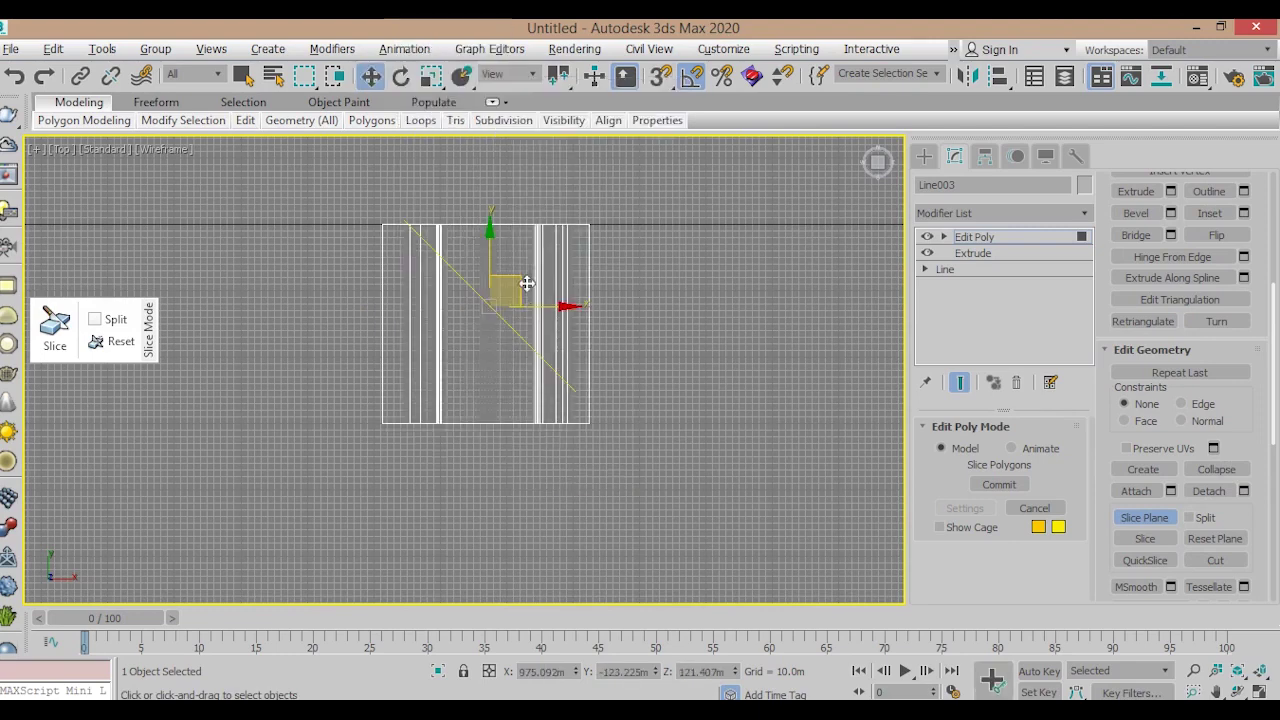
drag(512, 292, 492, 288)
scroll(474, 282, up, 2)
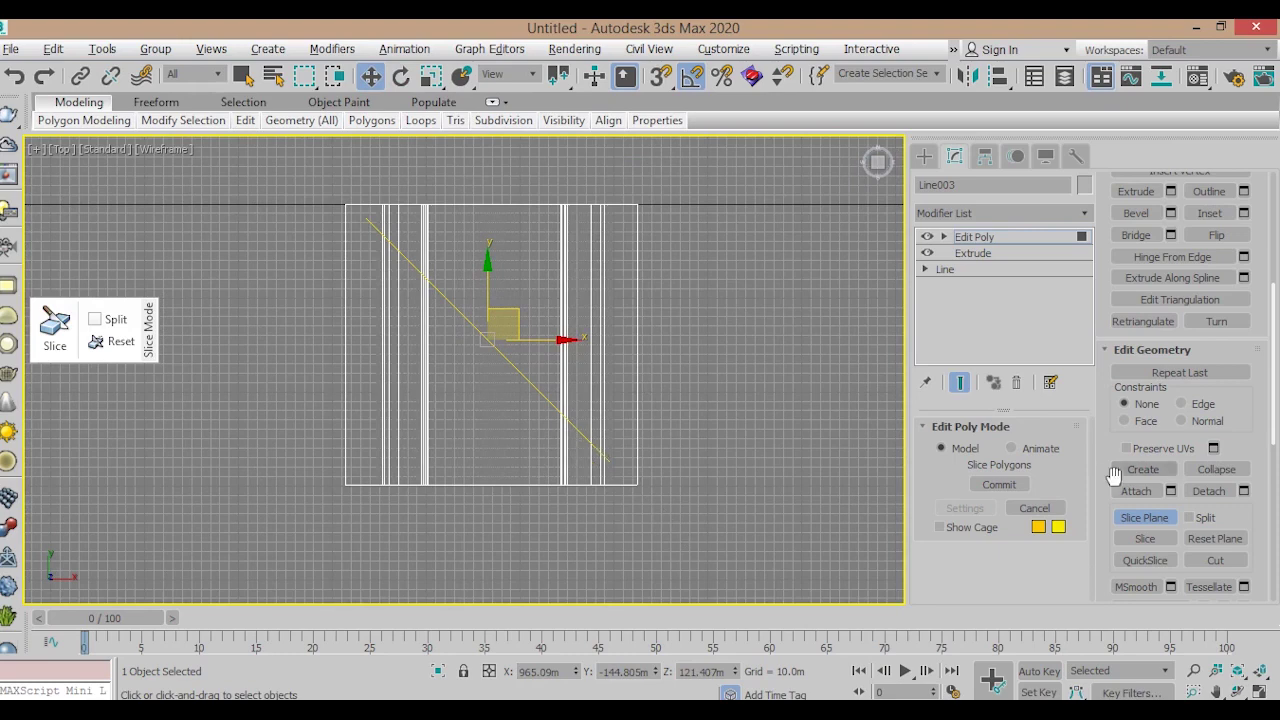
Re-enter Polygon level, inspect the block in wireframe Perspective, and turn Slice Plane off.
key(alt+w)
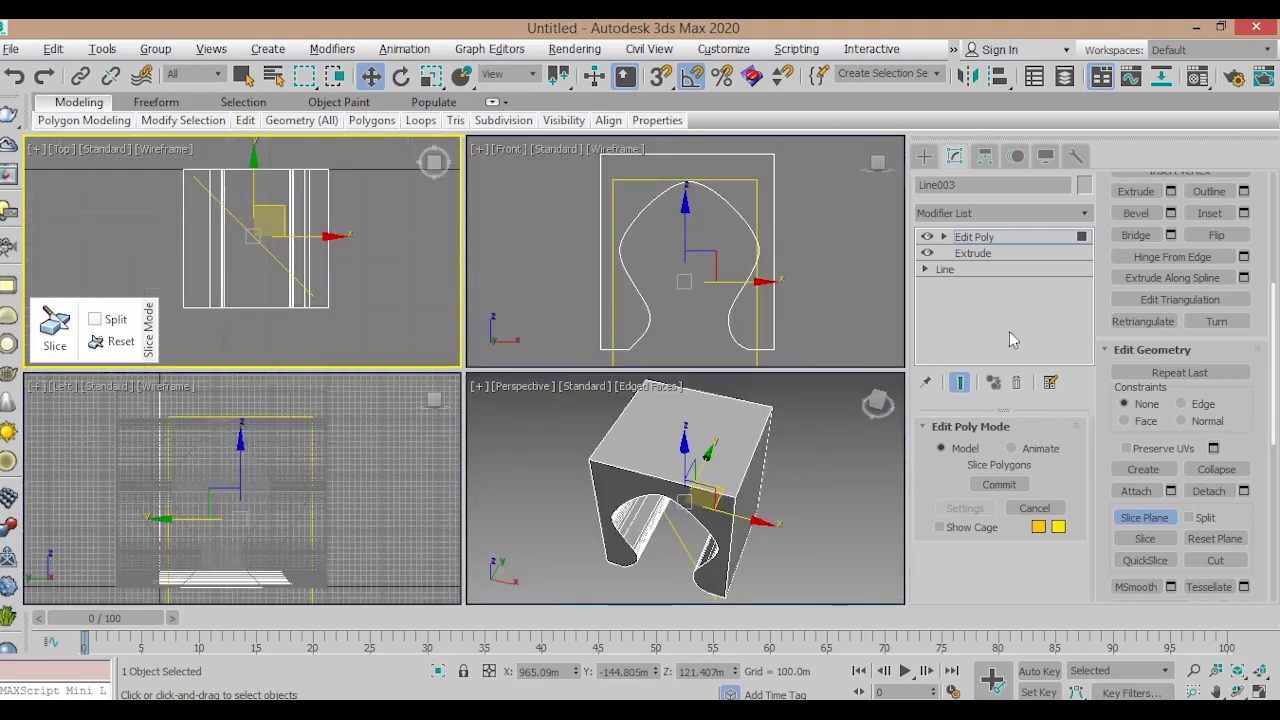
click(944, 237)
click(979, 302)
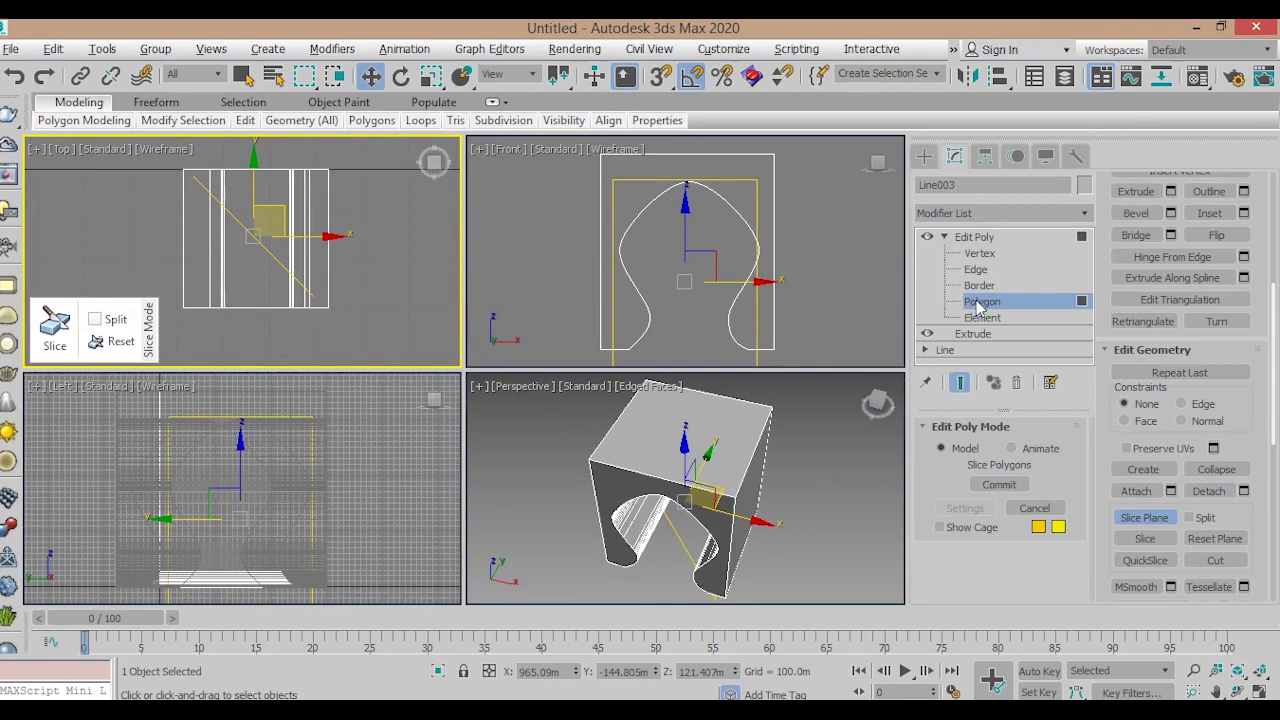
click(814, 300)
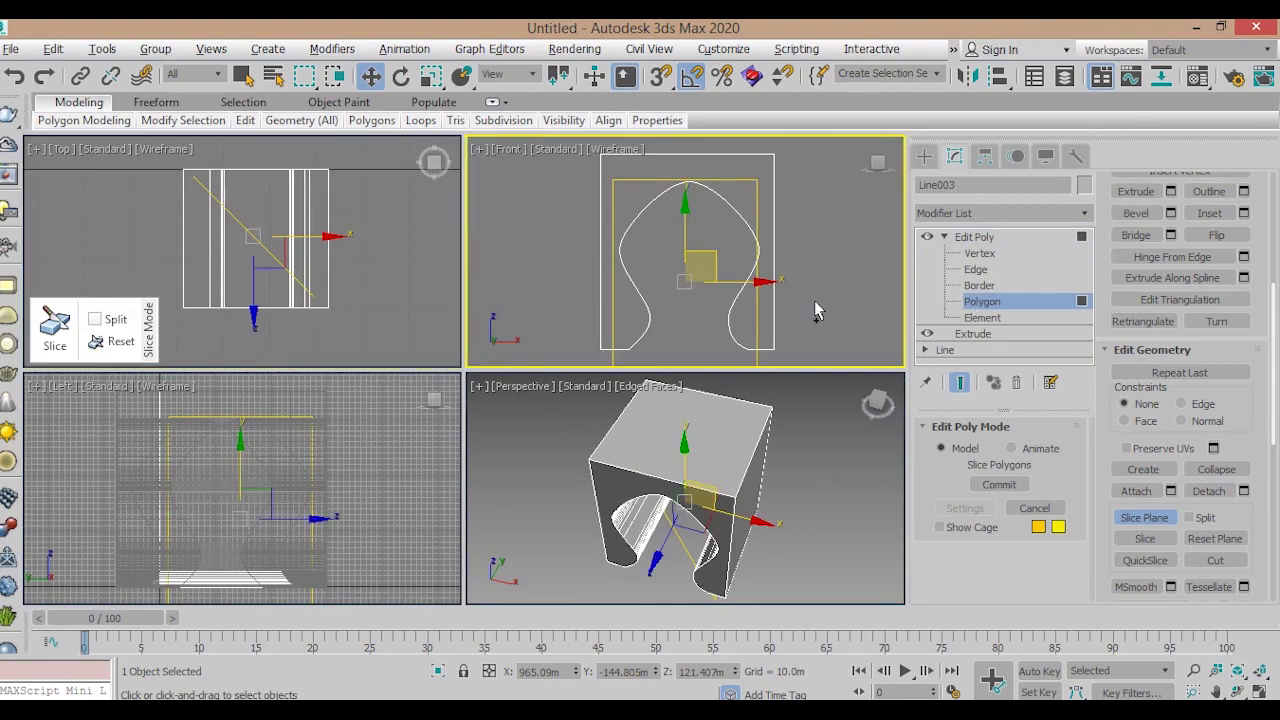
click(800, 424)
key(alt+w)
mouse_move(685, 484)
alt+middle_down()
mouse_move(656, 303)
mouse_move(617, 408)
alt+middle_up()
key(F3)
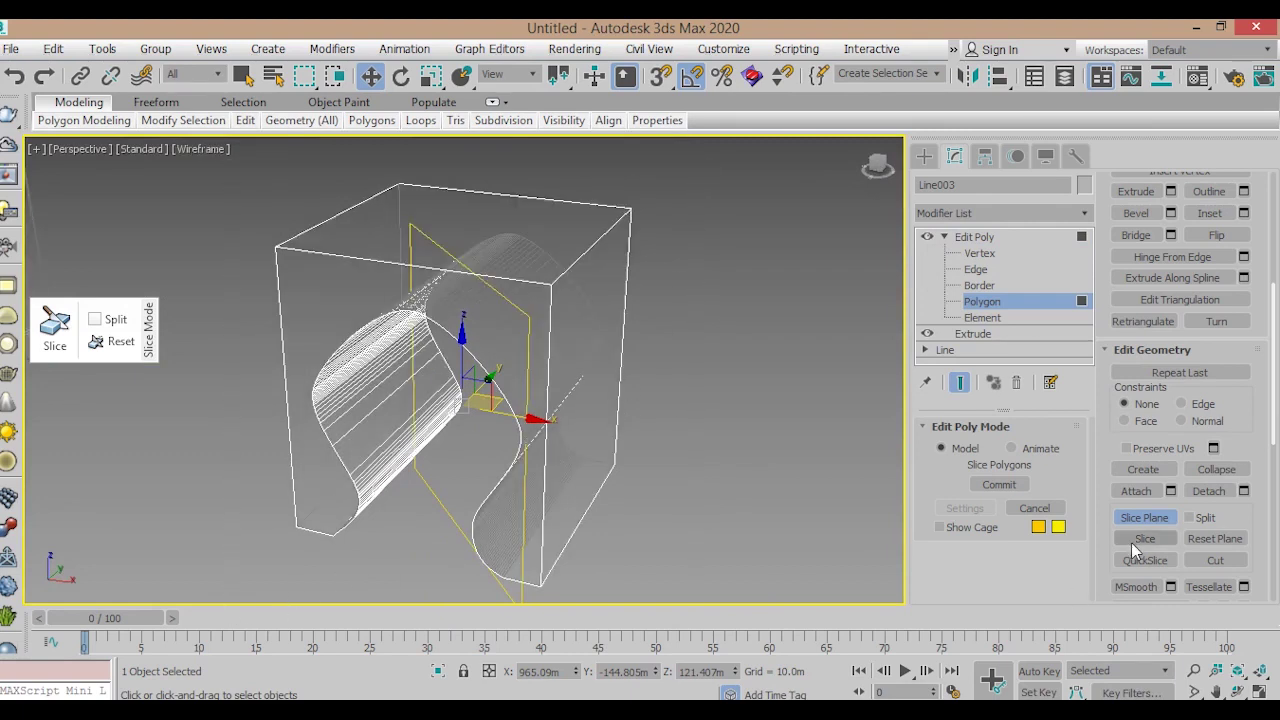
right_click(729, 330)
click(1130, 515)
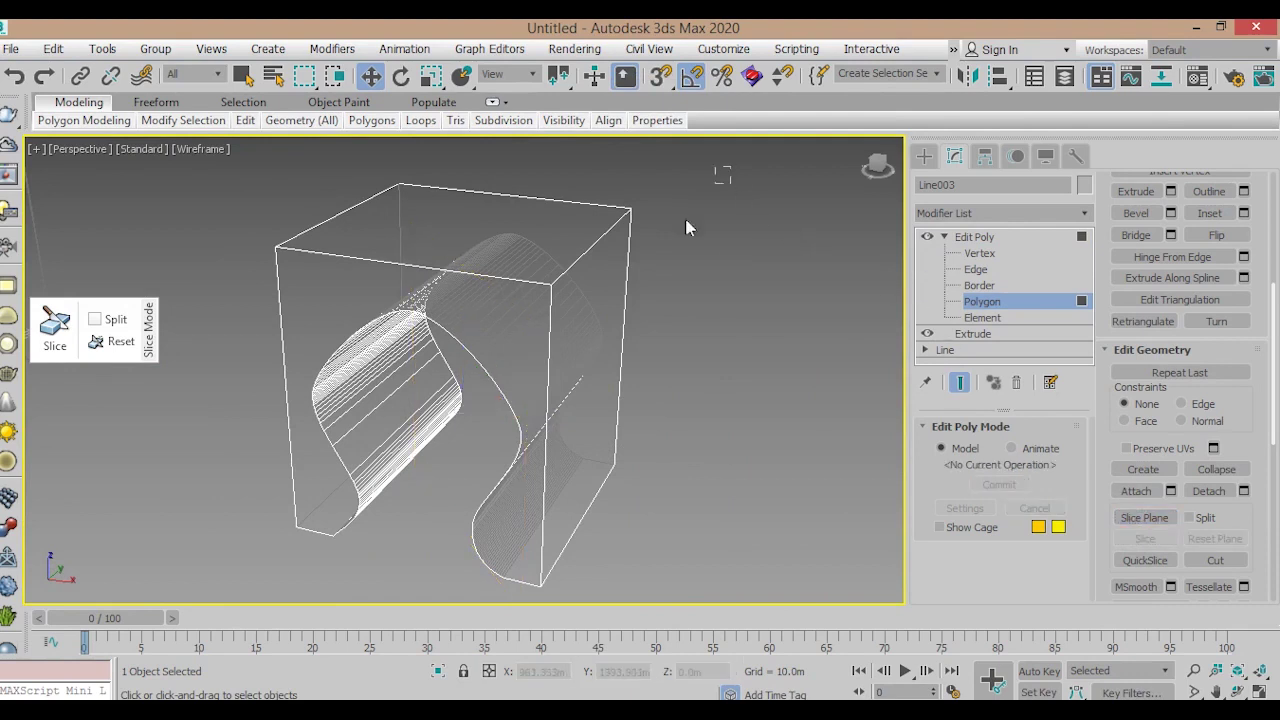
Select all polygons and slice the block with the plane turned about 175° around Z.
key(ctrl+a)
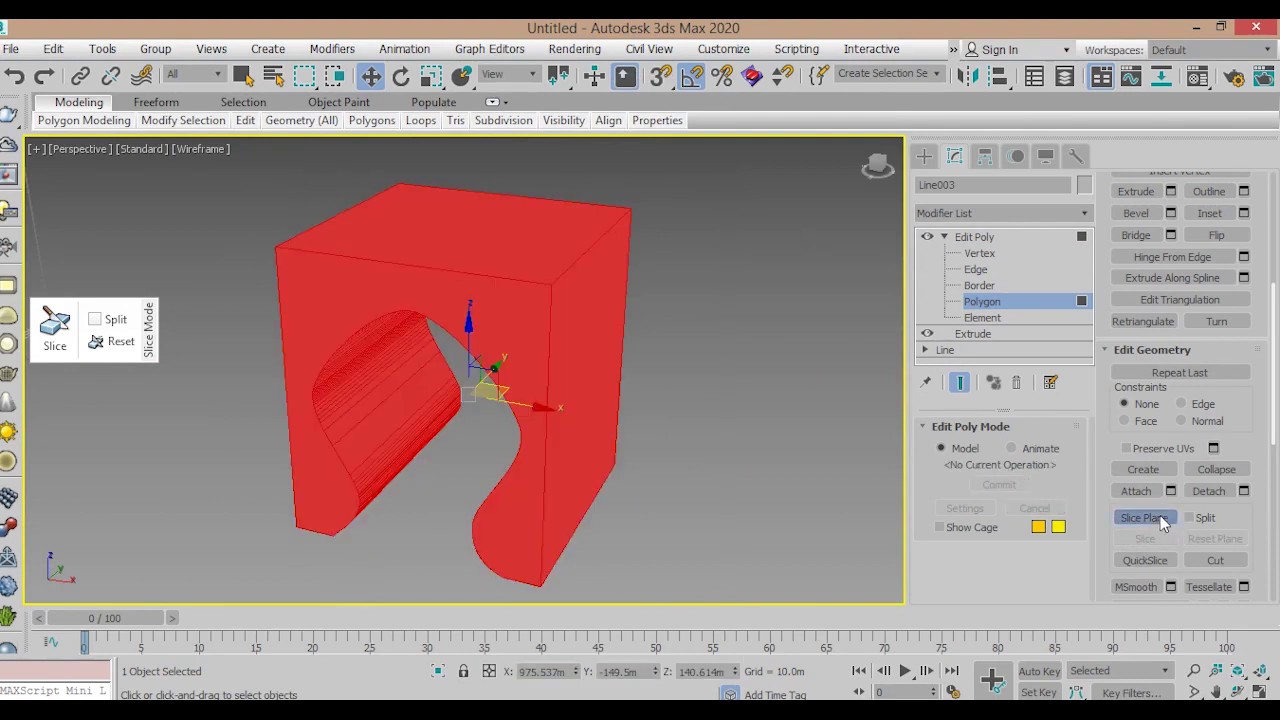
click(1160, 517)
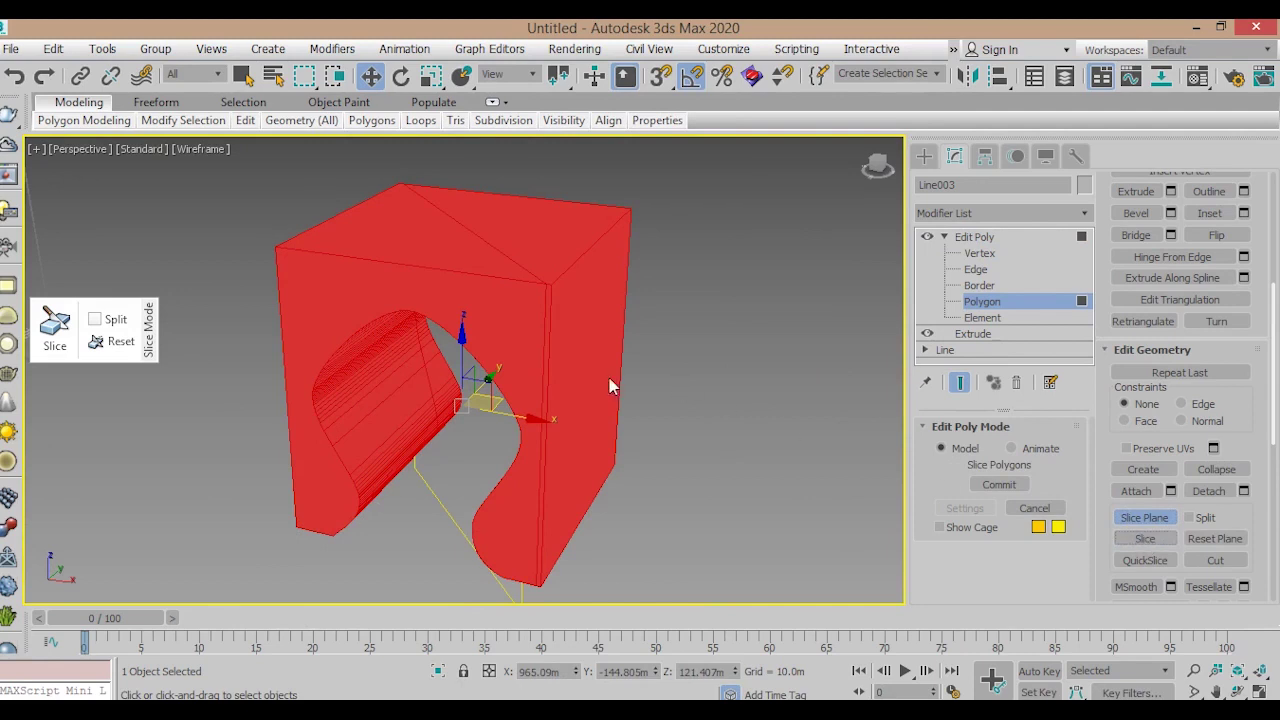
key(alt+w)
right_click(293, 241)
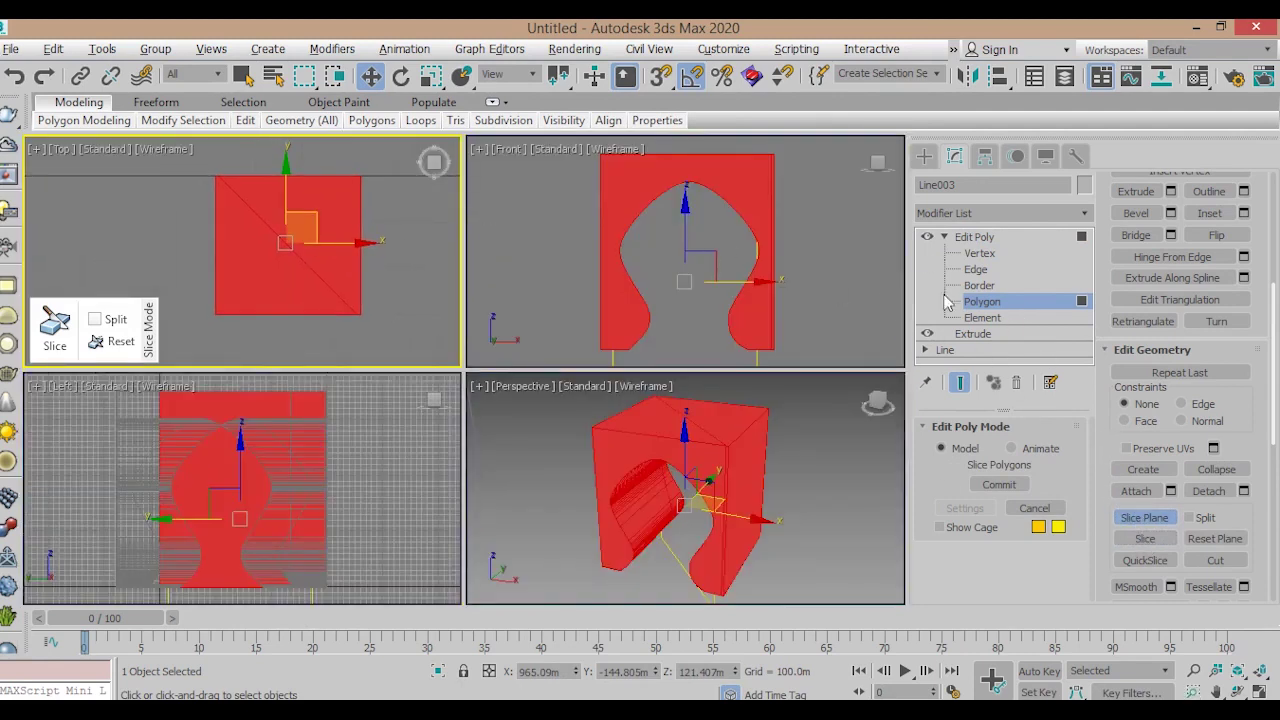
click(400, 77)
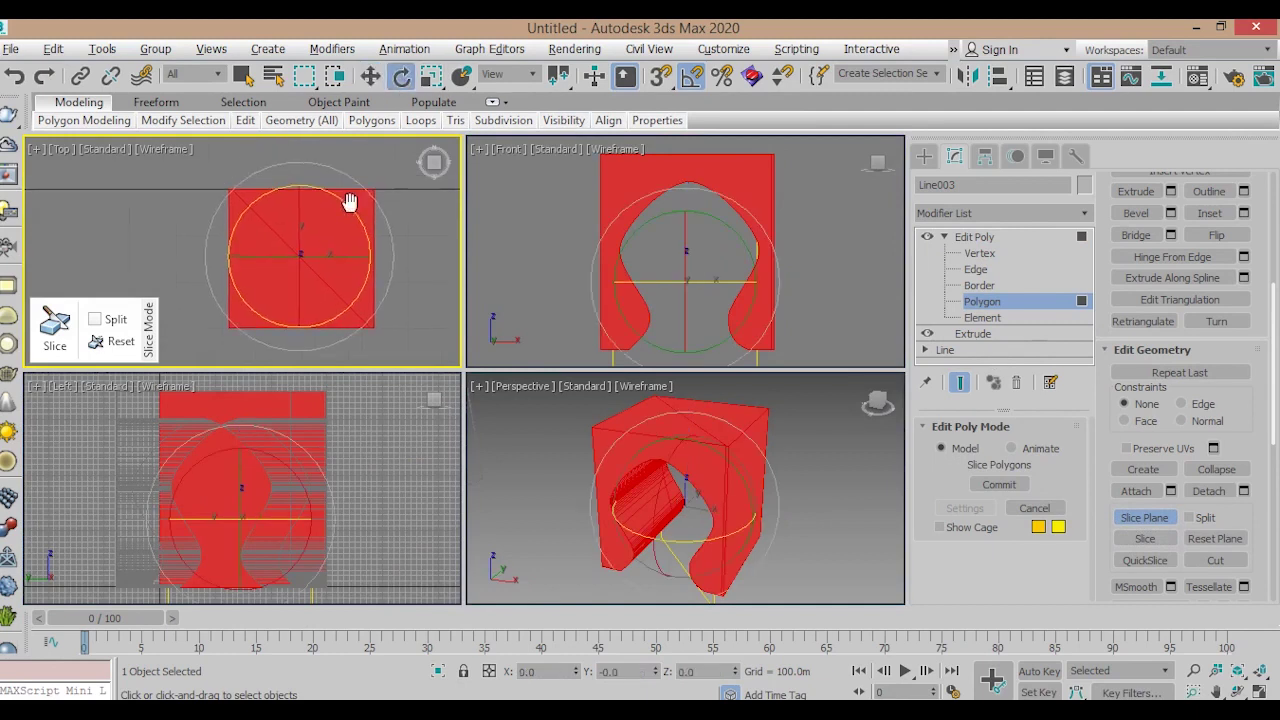
scroll(332, 238, up, 3)
mouse_move(302, 257)
mouse_down()
mouse_move(357, 308)
mouse_move(398, 402)
mouse_up()
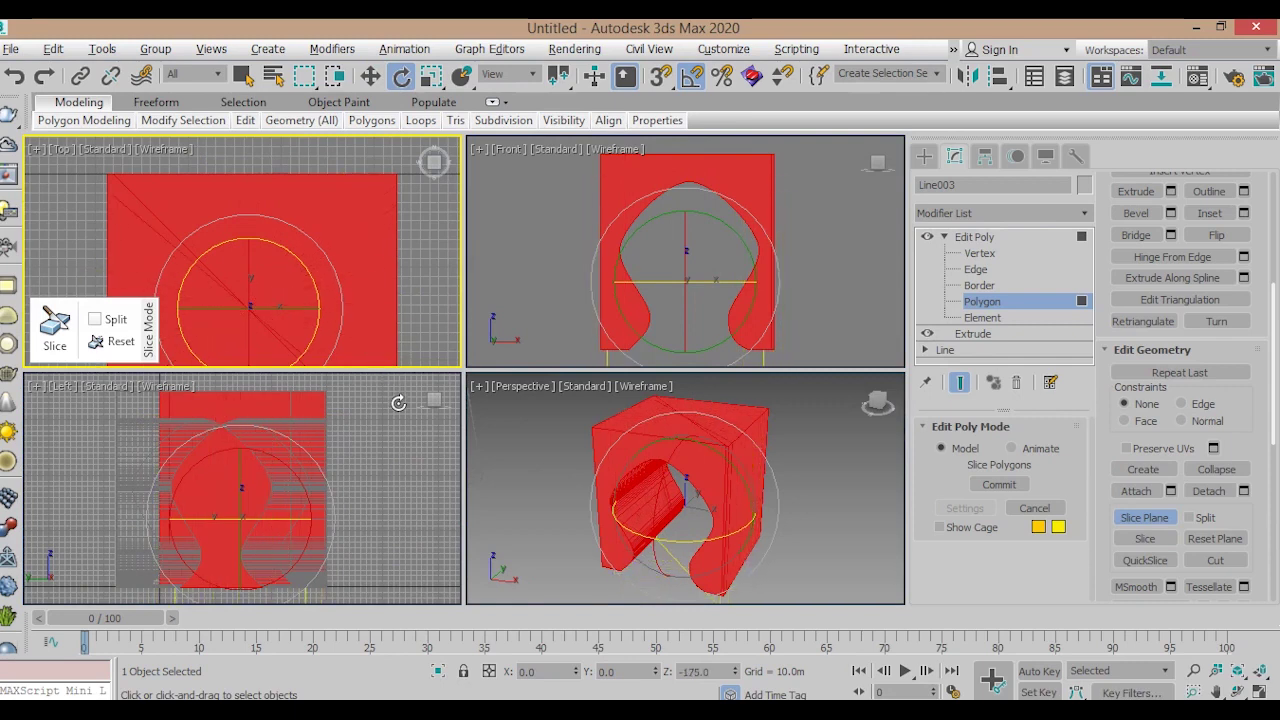
drag(398, 407, 399, 409)
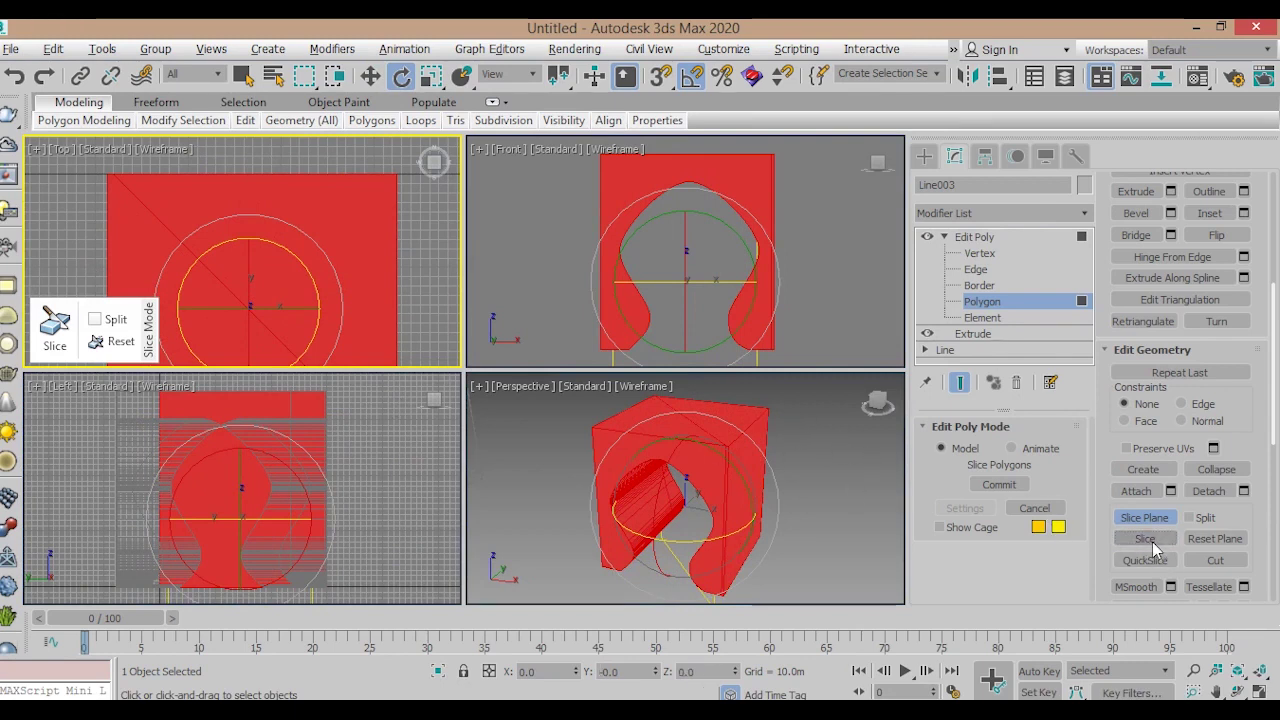
click(810, 428)
Re-enter Polygon level and slice again with the plane rotated to about 95° around Z.
click(982, 301)
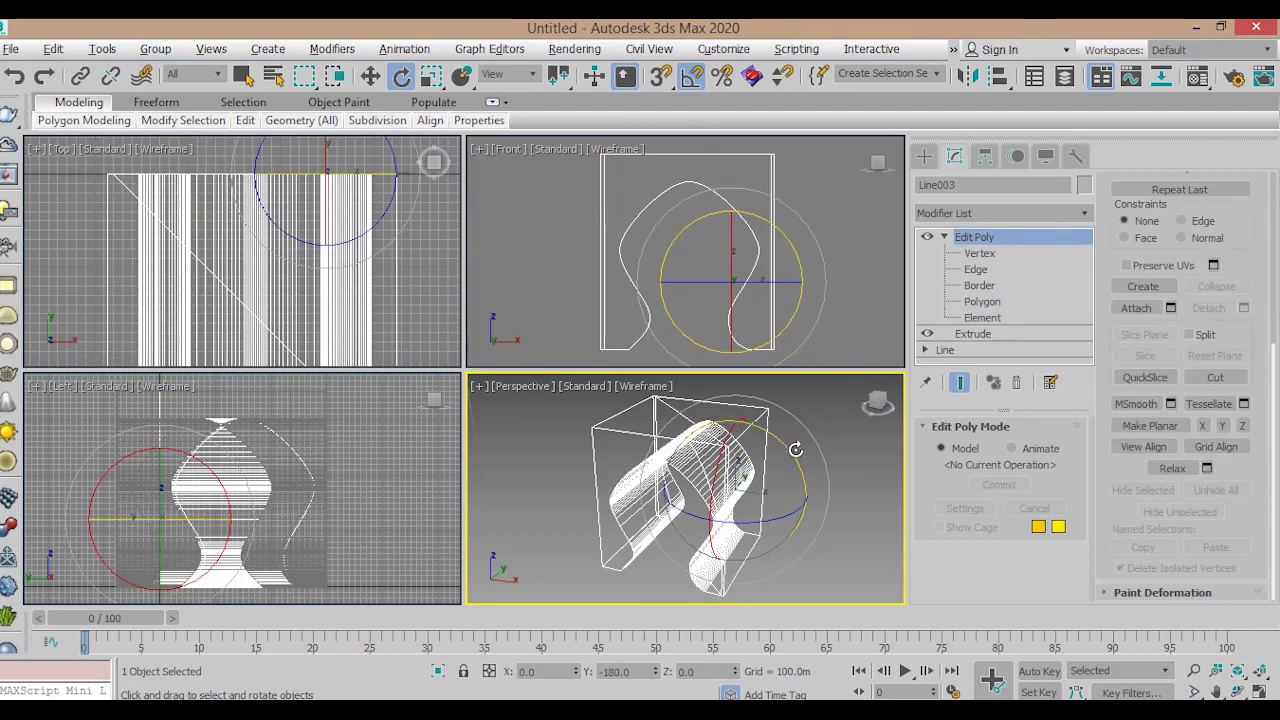
scroll(328, 200, down, 3)
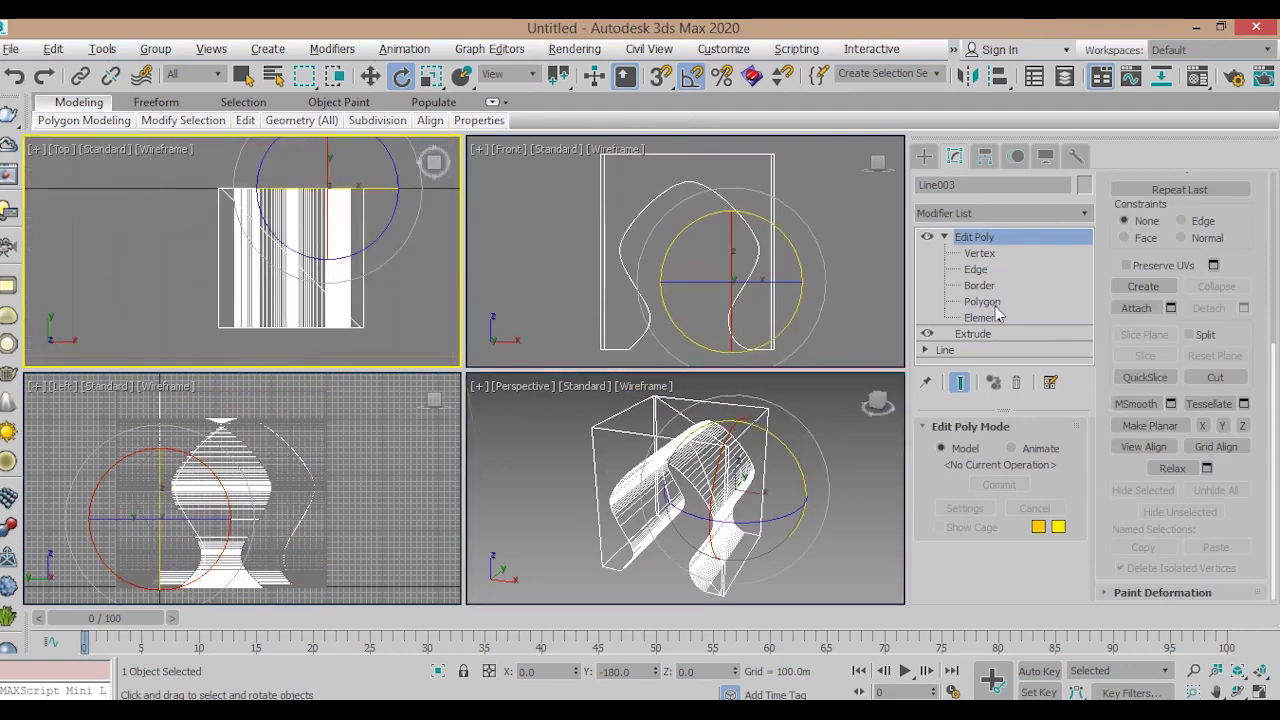
click(984, 301)
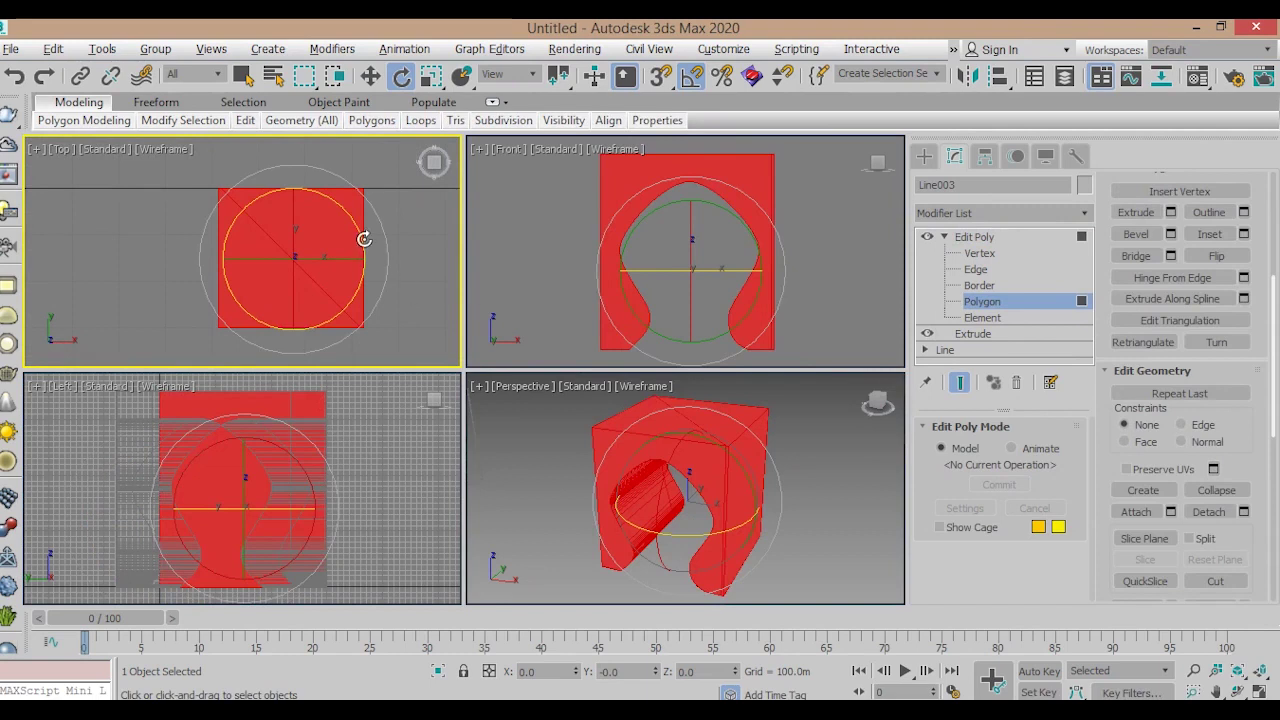
drag(350, 225, 329, 194)
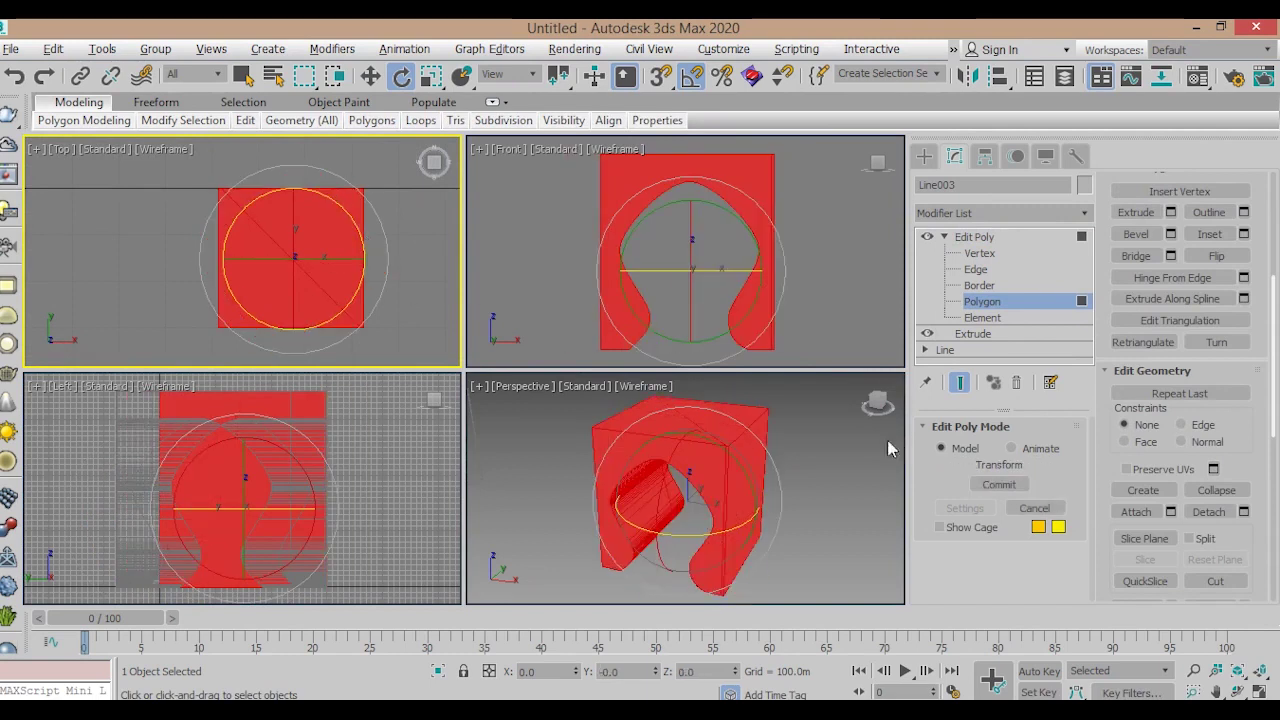
click(1144, 538)
drag(341, 208, 299, 131)
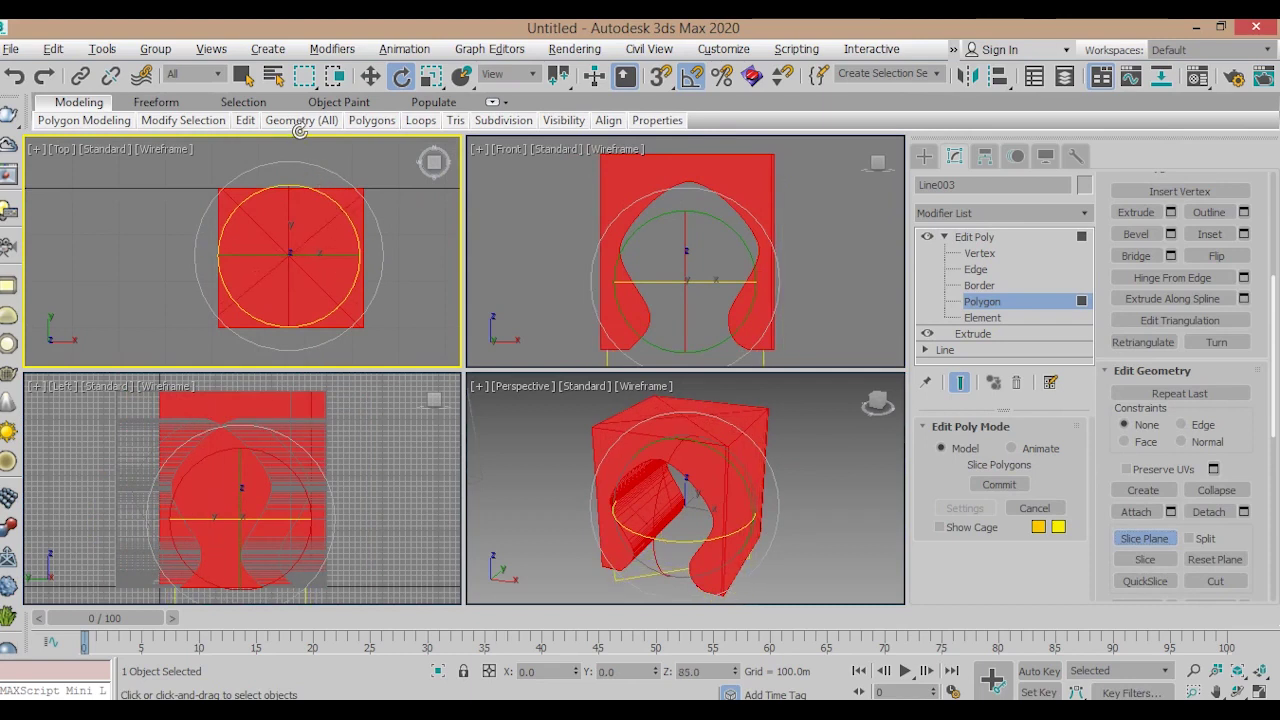
drag(299, 131, 298, 121)
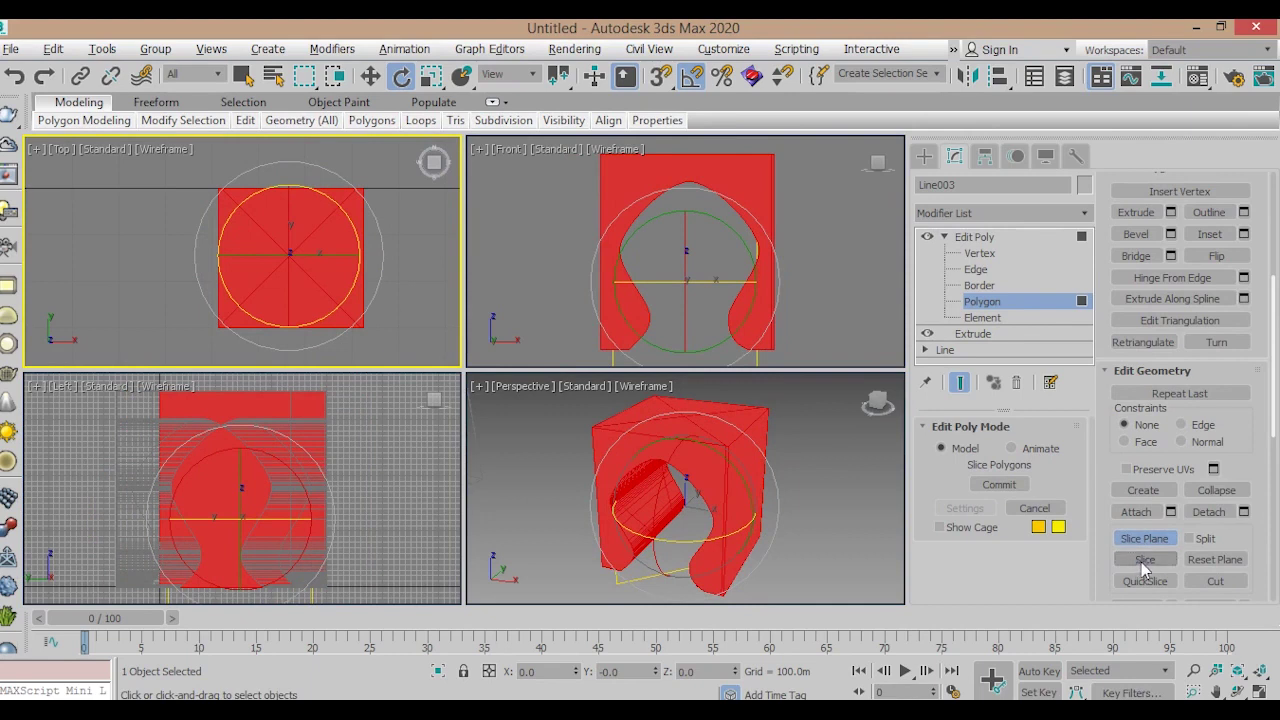
click(840, 405)
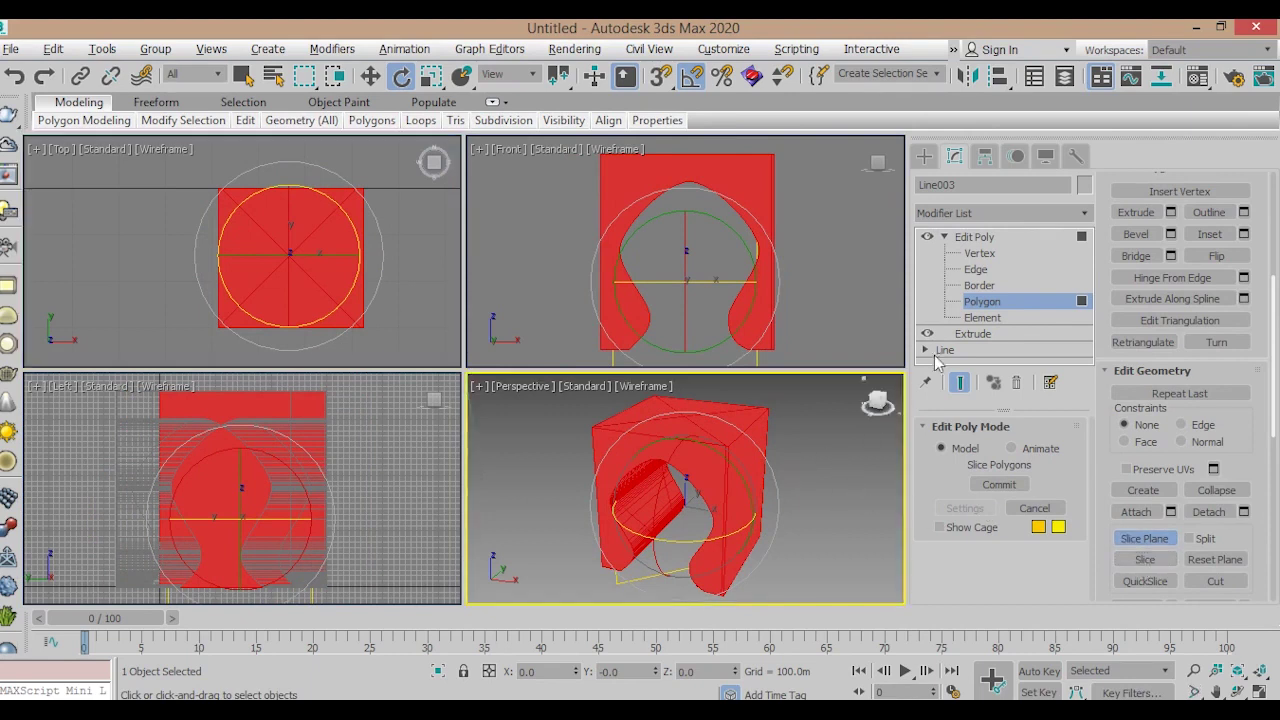
click(972, 318)
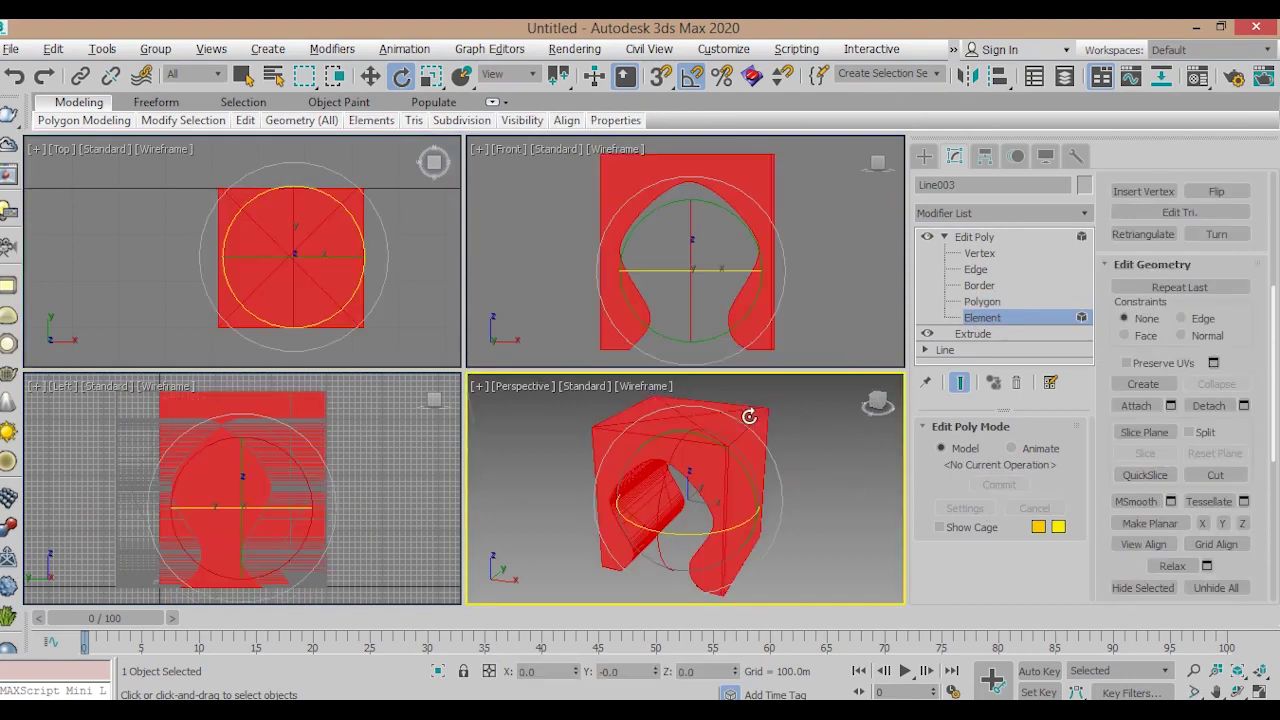
Box-select and delete the unwanted sliced polygons in the Top view.
click(983, 302)
click(758, 440)
right_click(755, 430)
click(780, 436)
alt+middle_drag(768, 445, 693, 513)
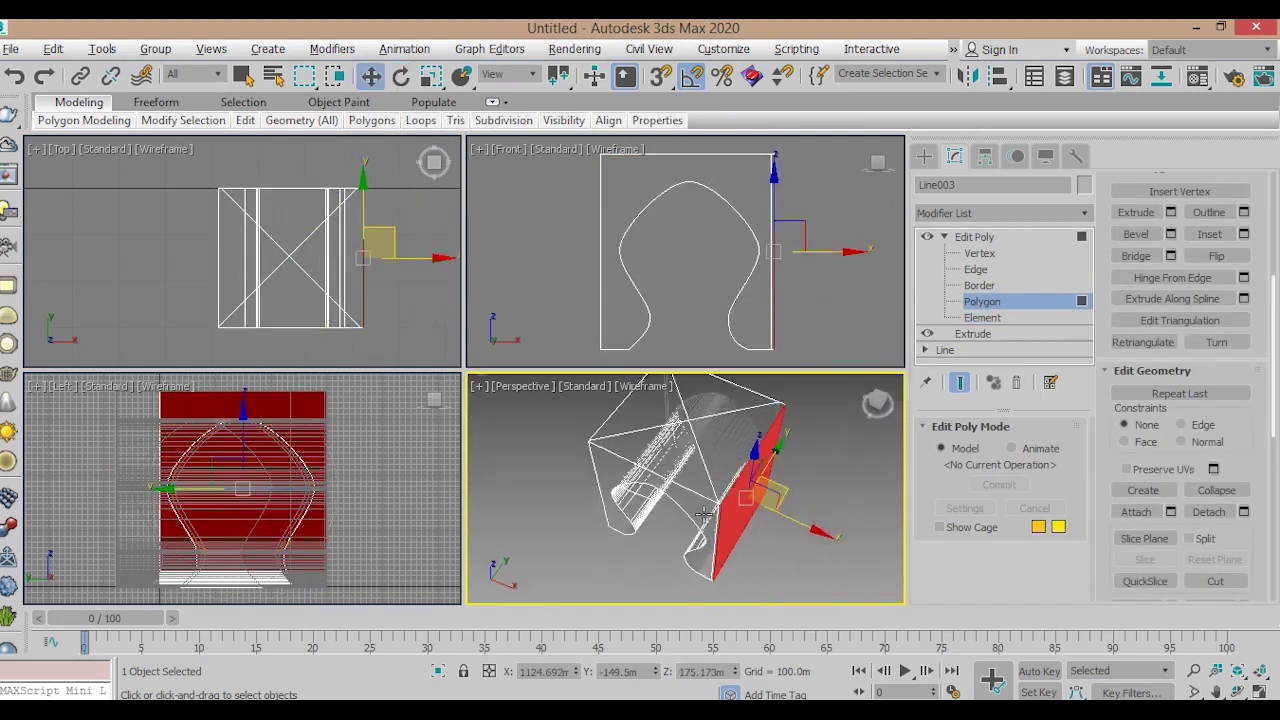
drag(366, 187, 182, 271)
key(Delete)
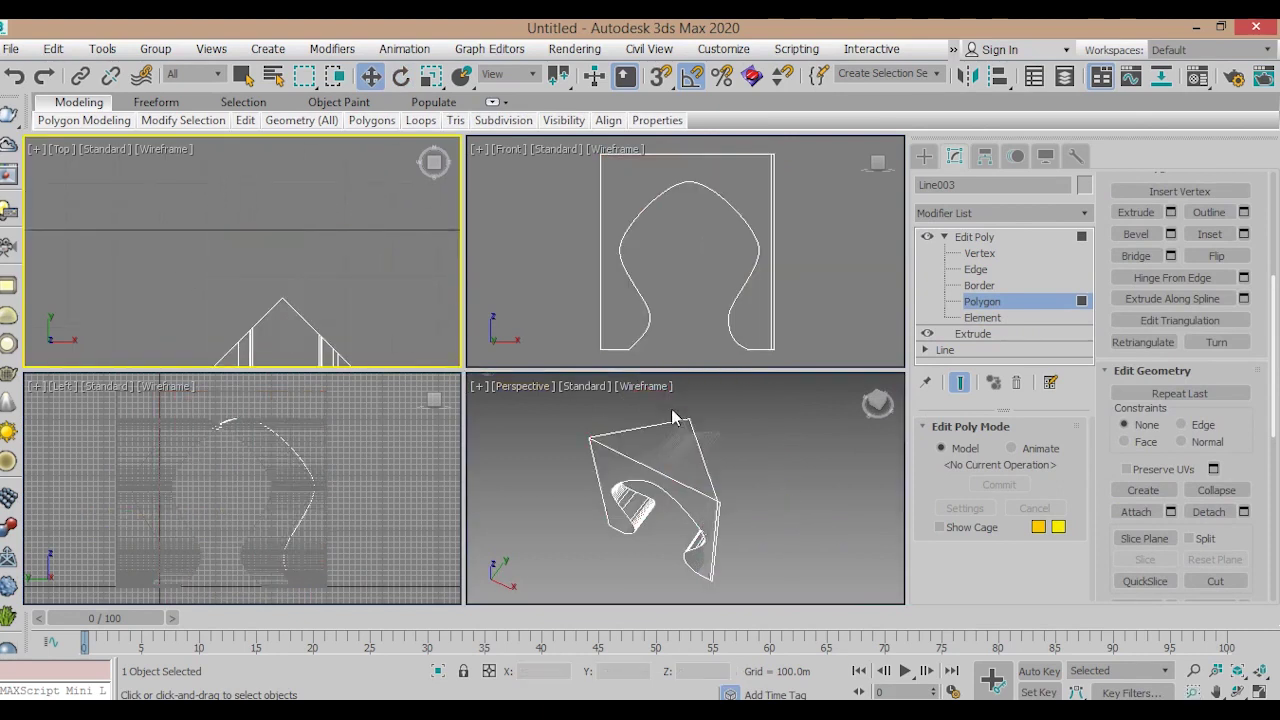
Show edged faces in Perspective and delete a leftover polygon on the remaining piece.
middle_click(724, 452)
key(F3)
alt+middle_drag(724, 452, 590, 478)
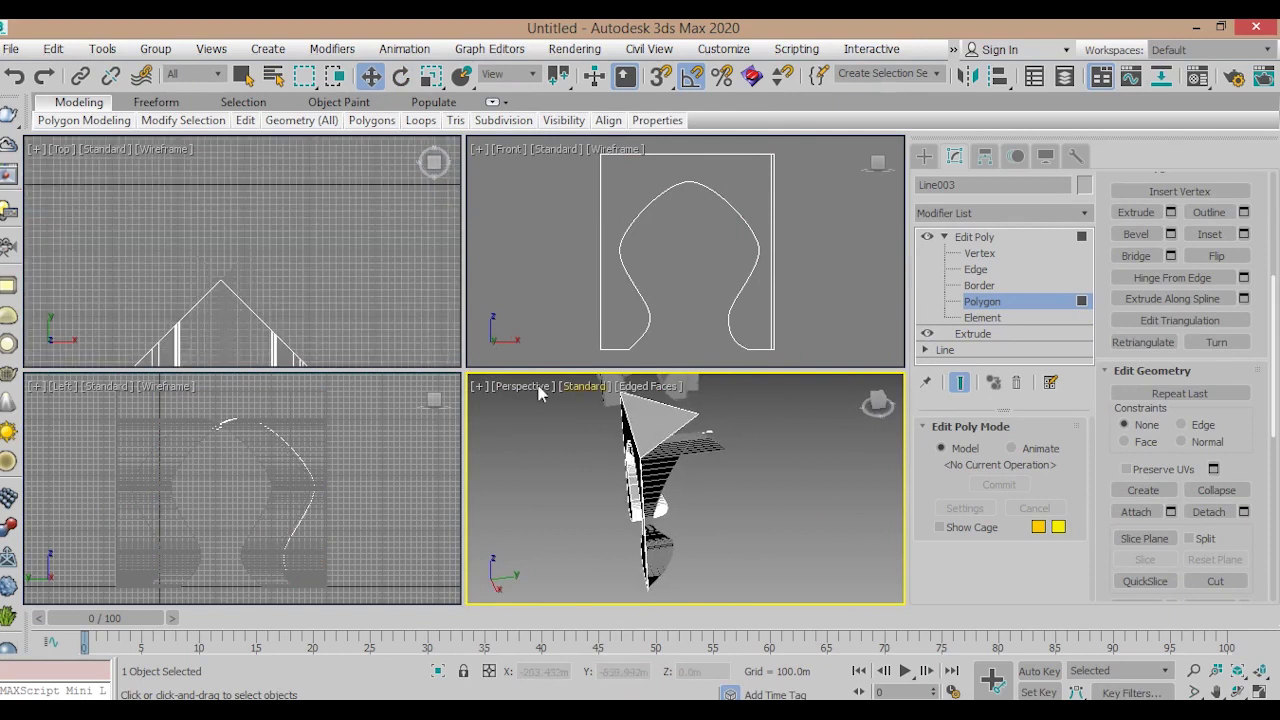
scroll(724, 440, up, 5)
click(699, 498)
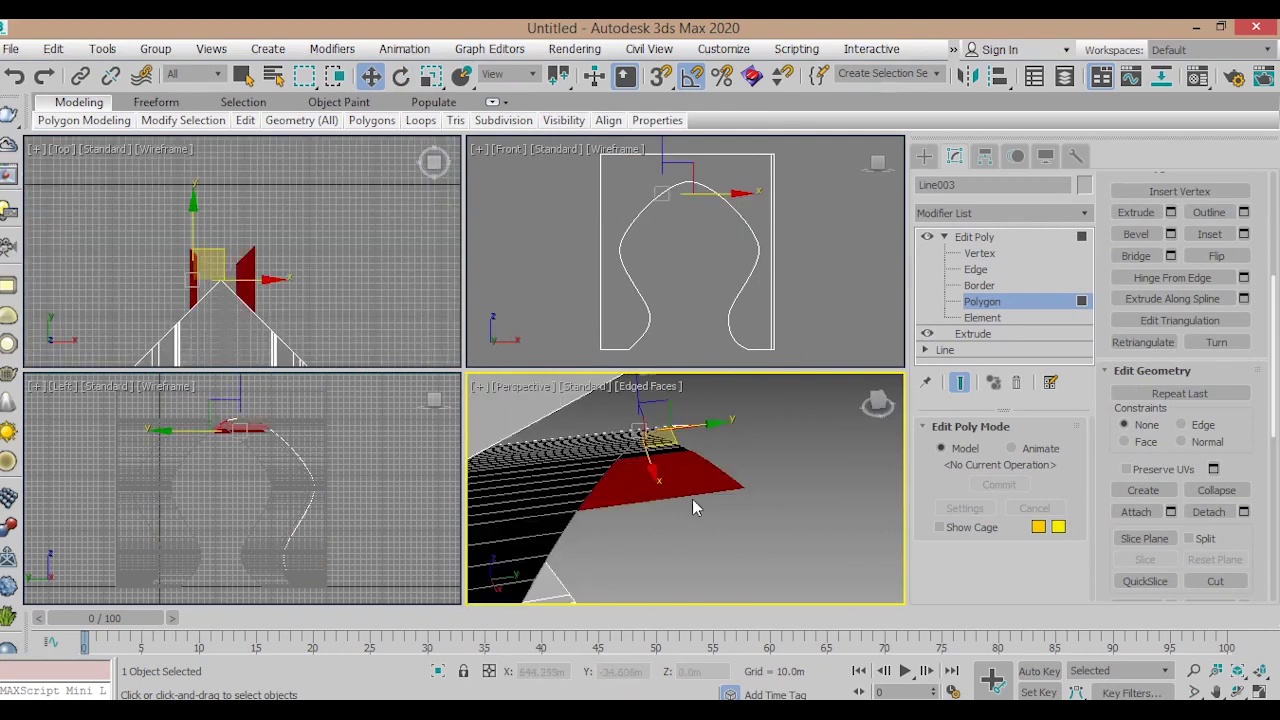
key(Delete)
Switch the view to orthographic and delete the stray triangular tip faces.
mouse_move(644, 479)
alt+middle_down()
mouse_move(632, 532)
mouse_move(673, 486)
mouse_move(511, 340)
alt+middle_up()
click(535, 390)
click(598, 428)
key(alt+w)
scroll(511, 340, up, 2)
drag(423, 370, 423, 374)
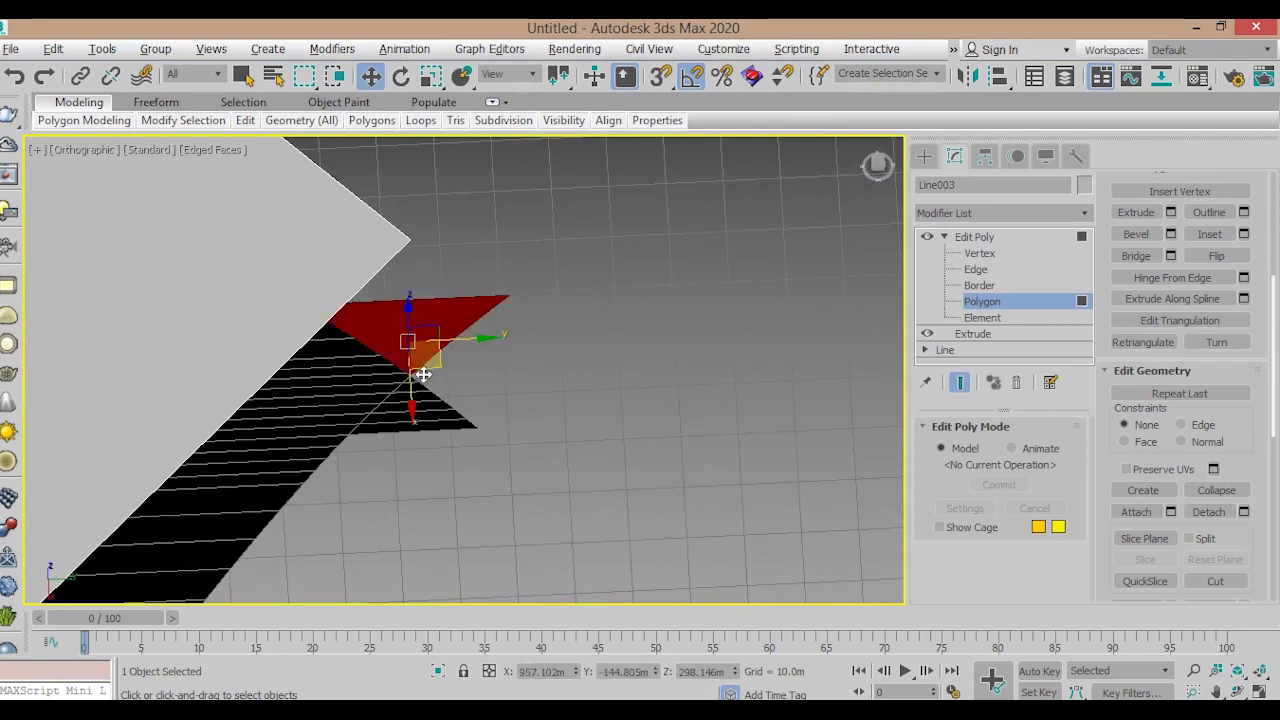
key(Delete)
mouse_move(427, 455)
mouse_down()
mouse_move(416, 456)
mouse_move(412, 410)
mouse_up()
key(Delete)
scroll(412, 380, up, 3)
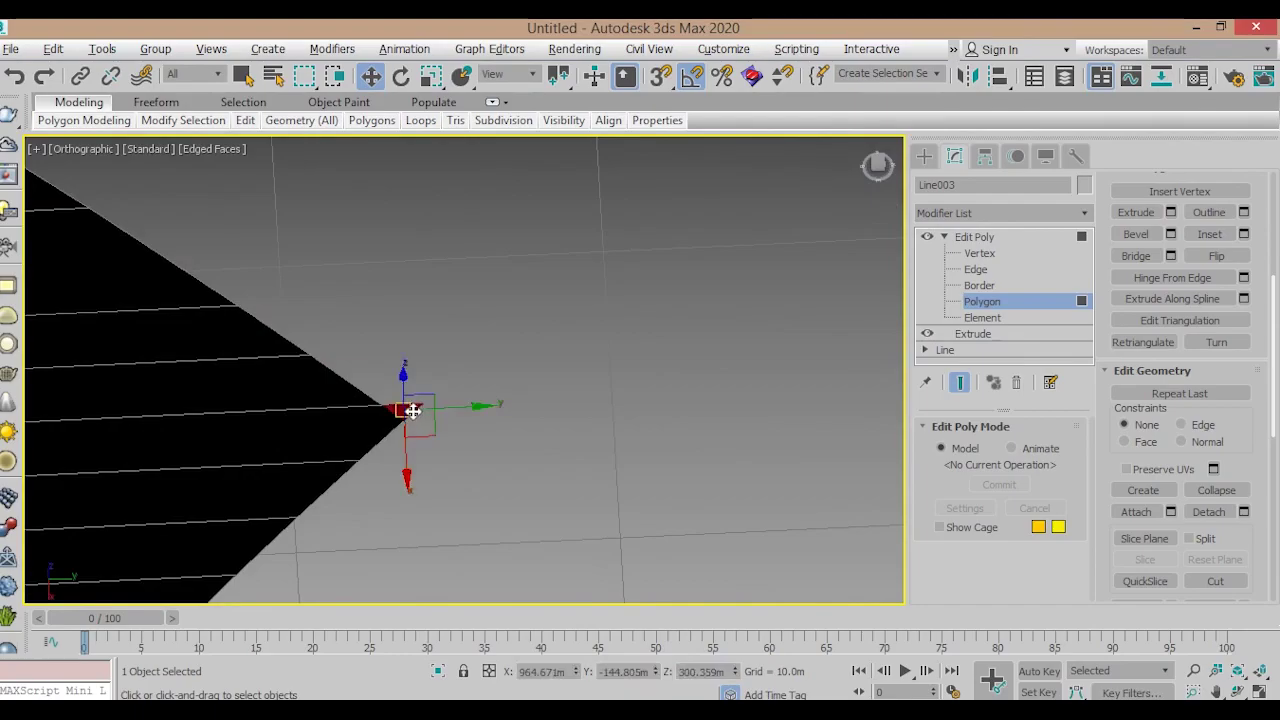
key(Delete)
scroll(520, 396, down, 5)
Orbit and pan to view the trimmed wedge from the front.
click(1238, 692)
mouse_move(666, 471)
mouse_down()
mouse_move(760, 365)
mouse_move(727, 447)
mouse_up()
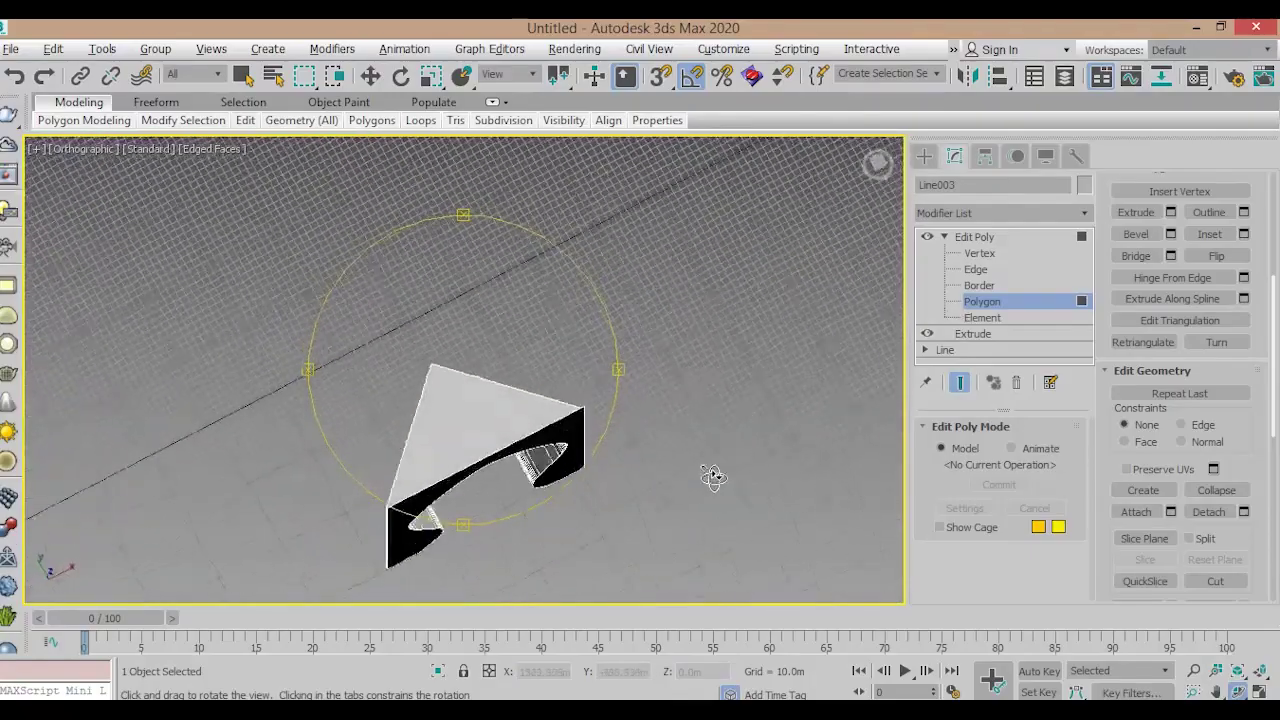
drag(727, 447, 591, 374)
key(w)
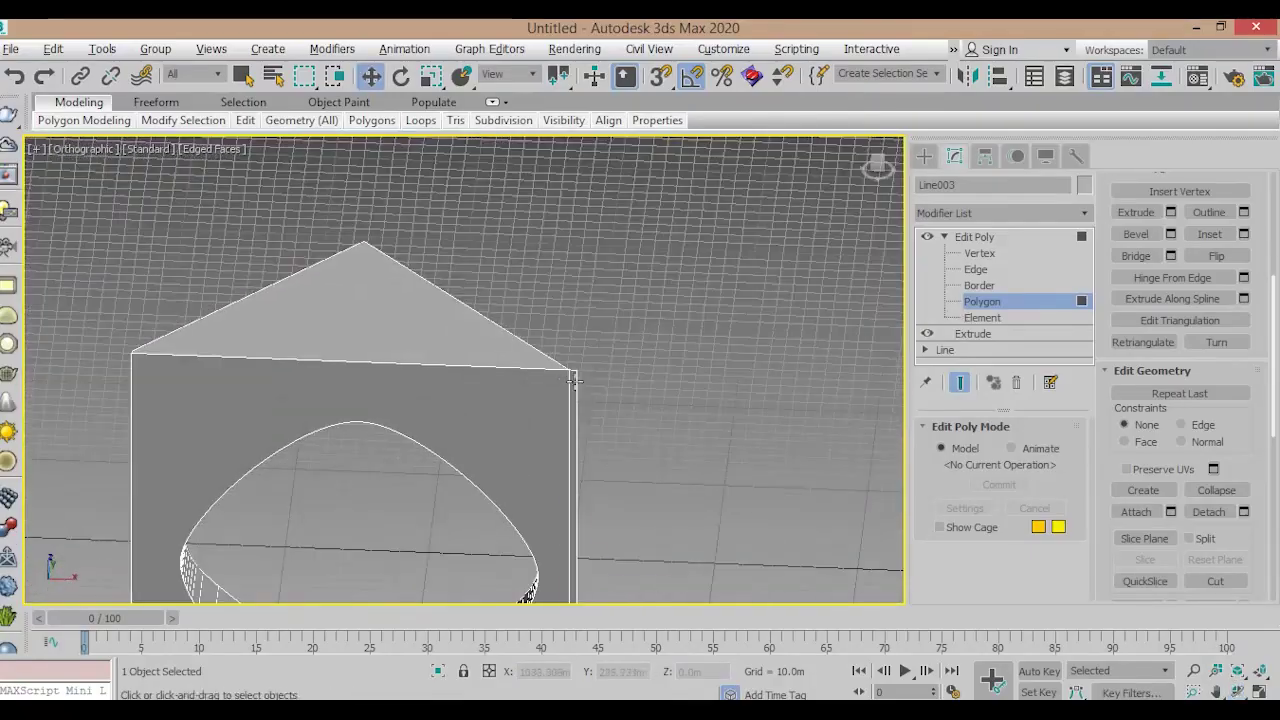
mouse_move(552, 419)
middle_down()
mouse_move(594, 371)
mouse_move(460, 453)
mouse_move(497, 486)
middle_up()
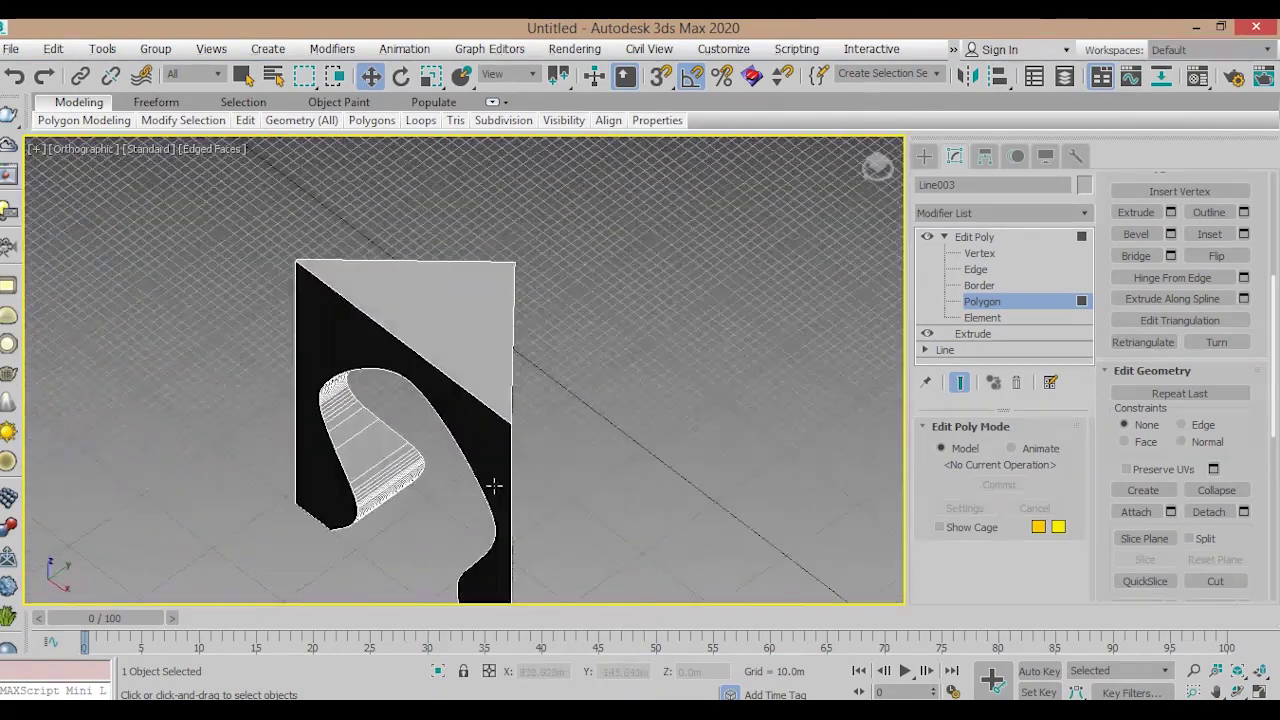
Maximize the Top view and exit Polygon level on the wedge.
key(alt+w)
right_click(280, 296)
right_click(300, 285)
click(303, 289)
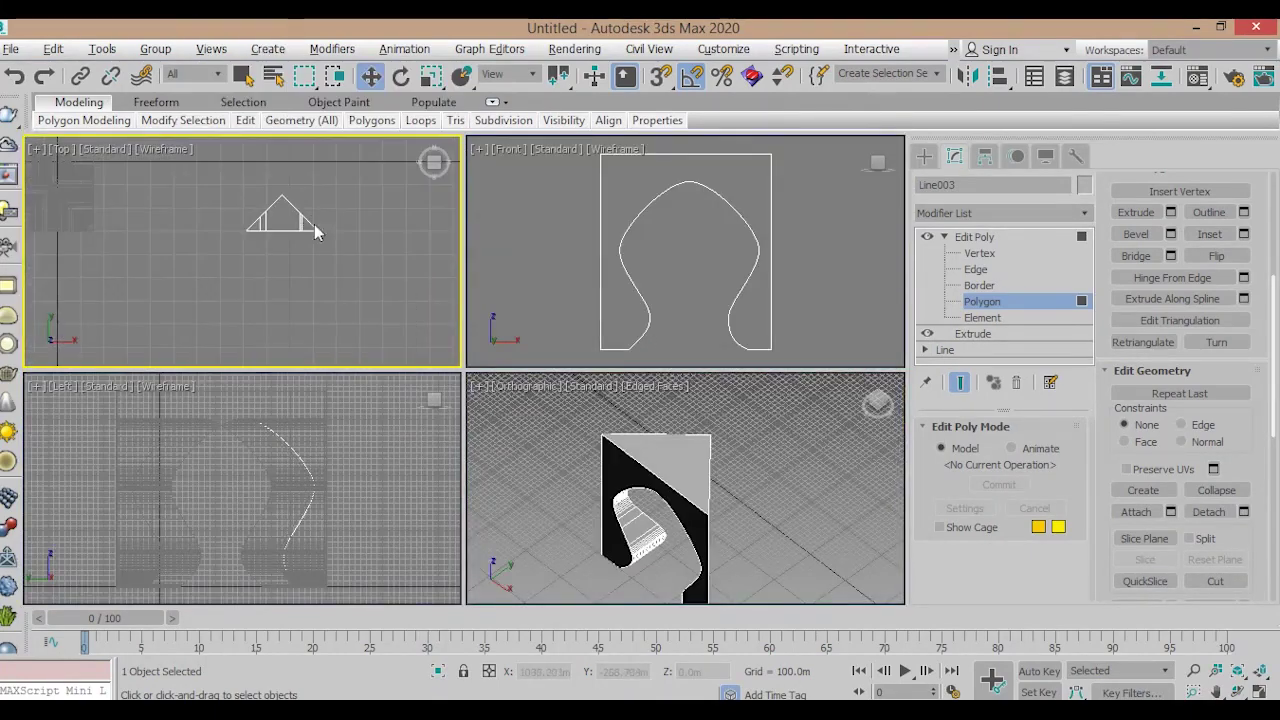
key(alt+w)
scroll(391, 283, up, 3)
click(525, 375)
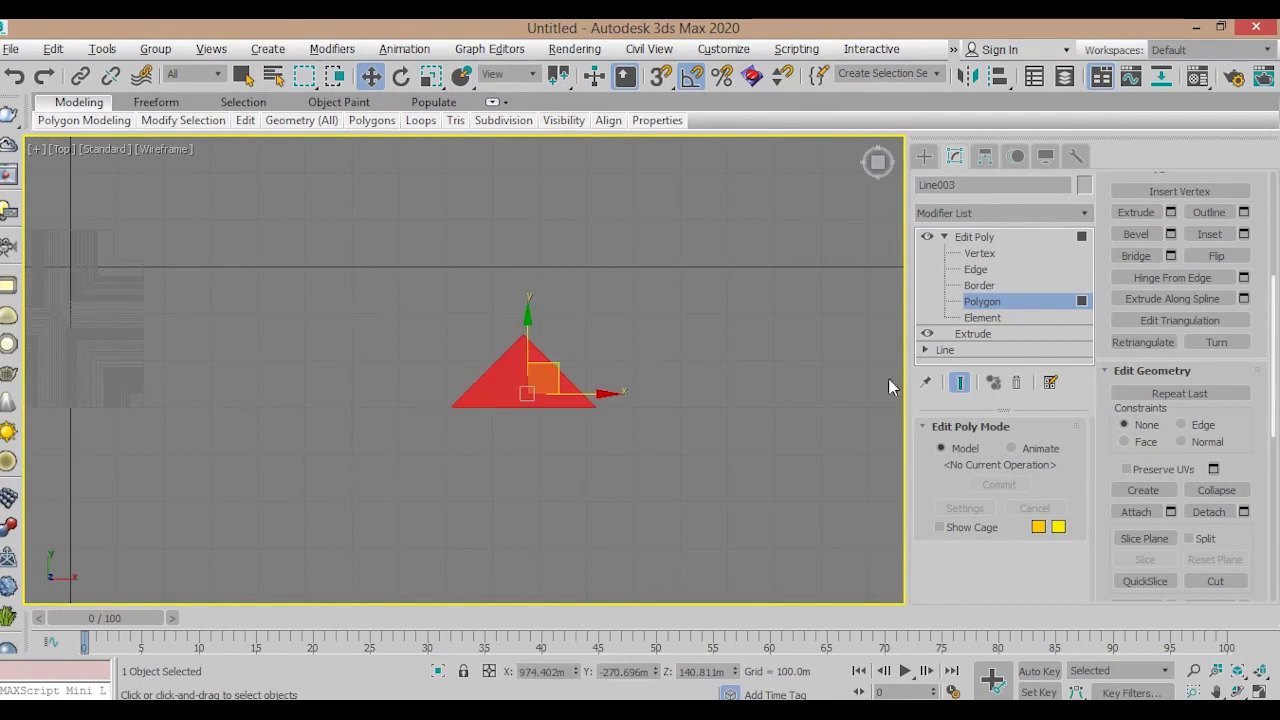
click(1012, 301)
With Affect Pivot Only and snaps on, snap the pivot onto the triangle's apex.
click(985, 156)
click(994, 287)
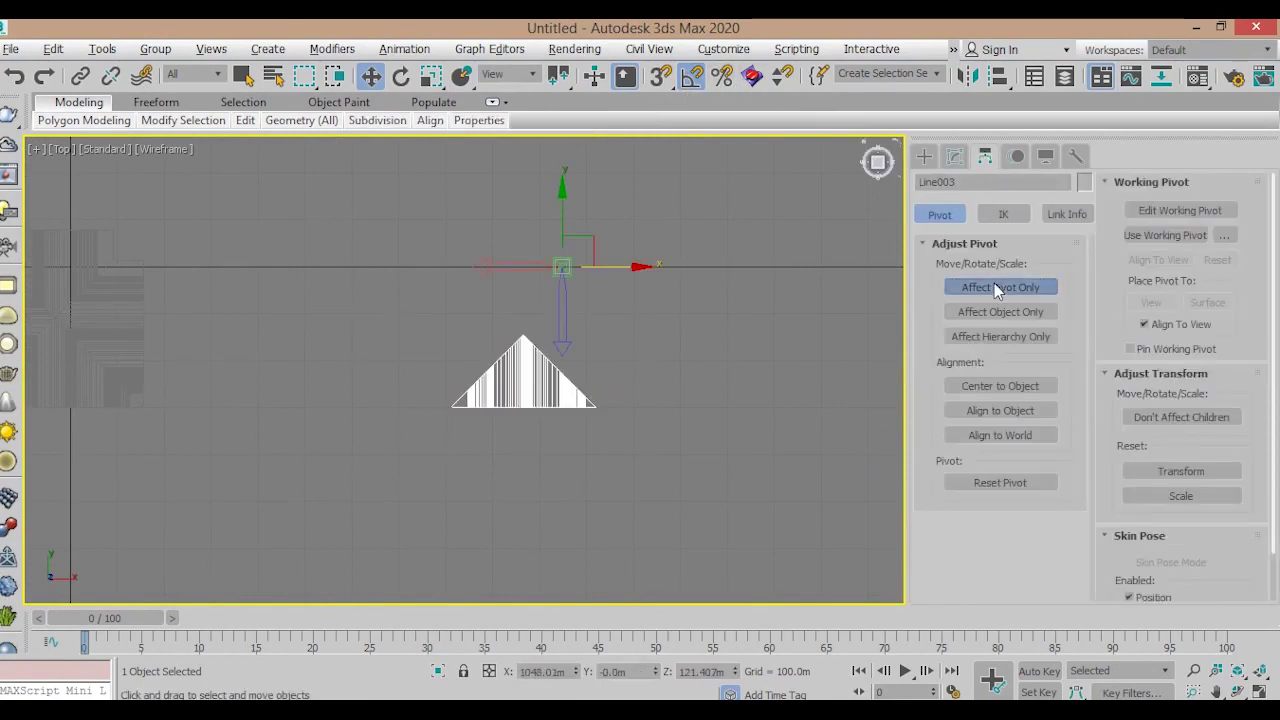
middle_drag(590, 234, 602, 231)
key(s)
mouse_move(604, 244)
mouse_down()
mouse_move(536, 332)
mouse_move(509, 307)
mouse_up()
scroll(536, 332, up, 5)
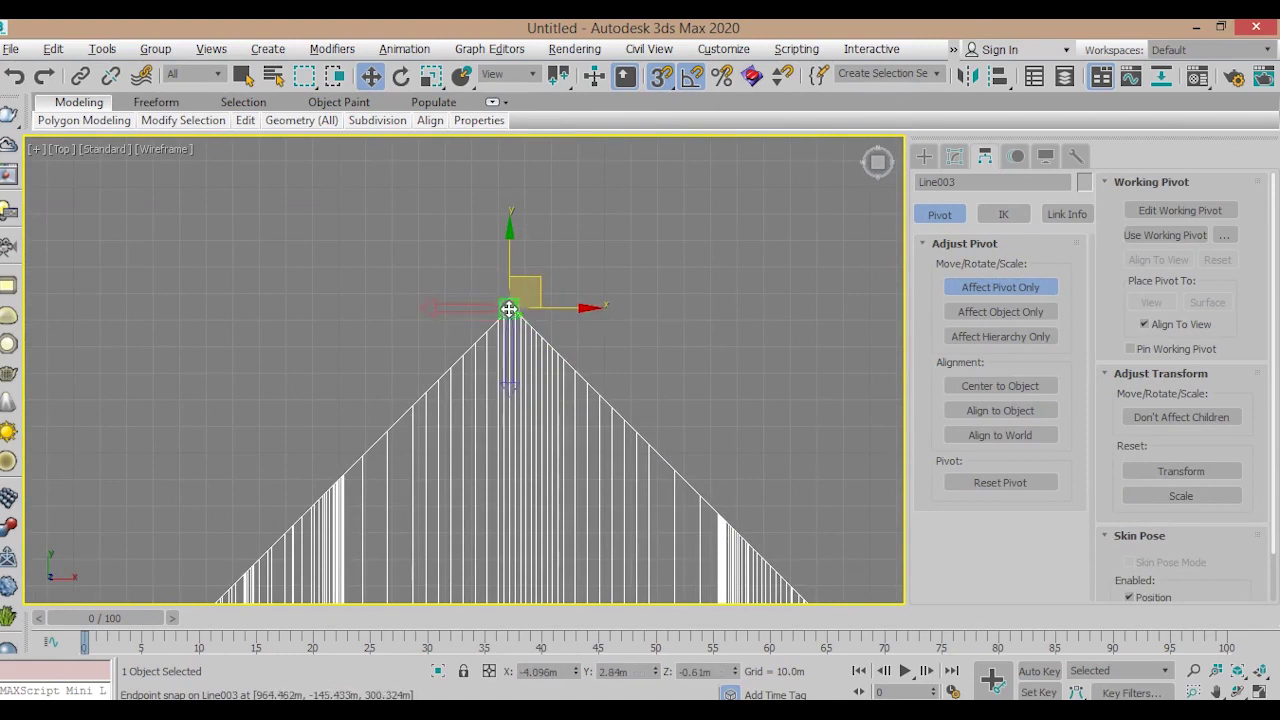
click(615, 256)
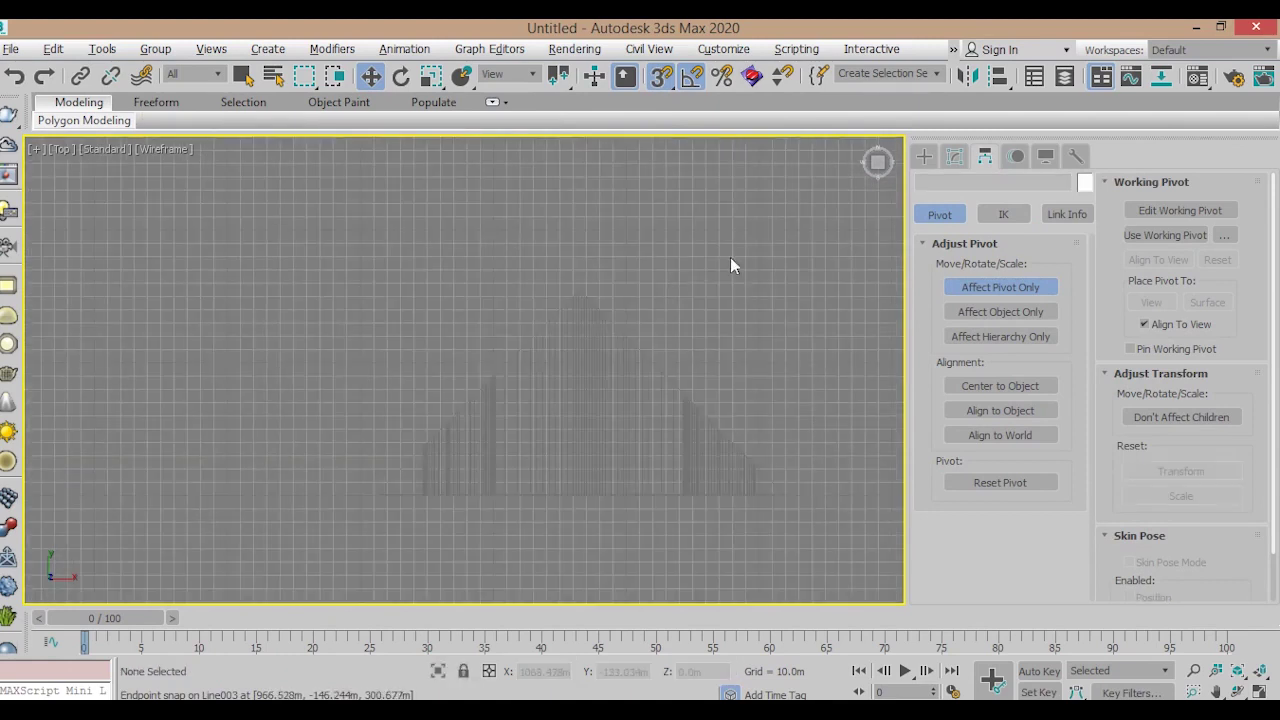
Turn off Affect Pivot Only and select the arched wedge.
click(966, 289)
click(956, 79)
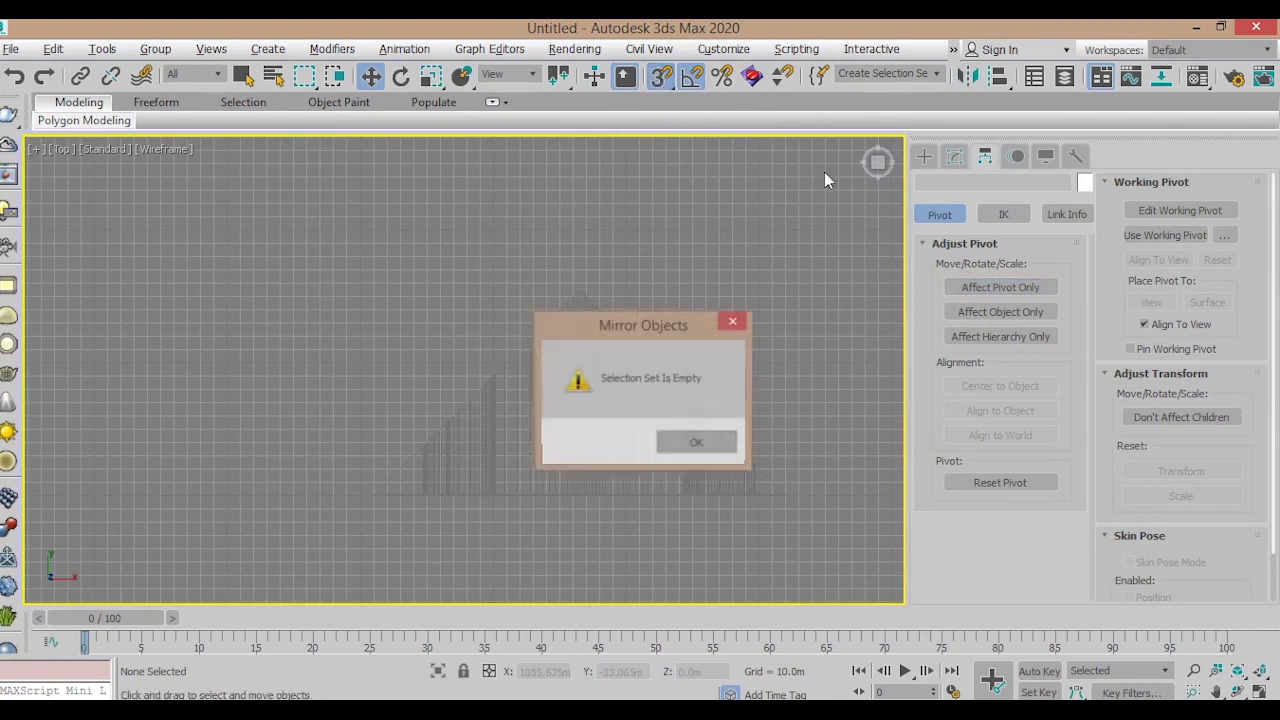
click(690, 440)
click(956, 157)
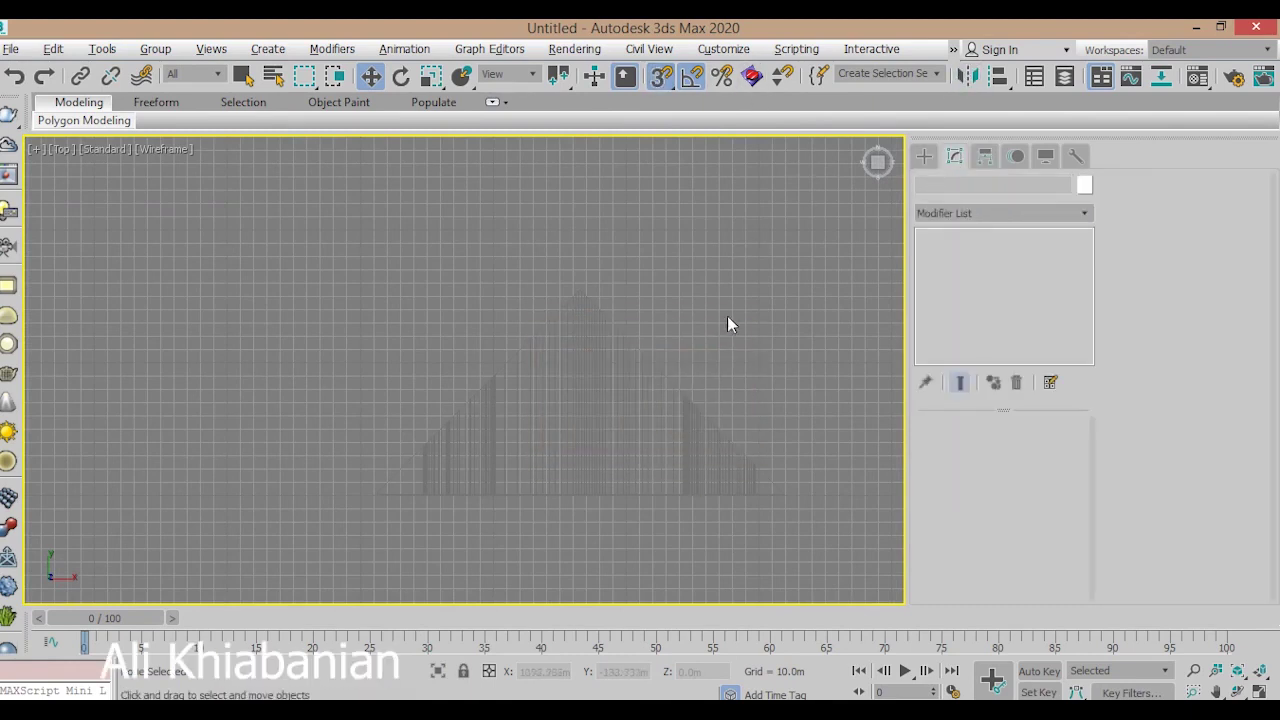
click(717, 355)
Mirror the wedge across the Y axis as a copy.
click(962, 79)
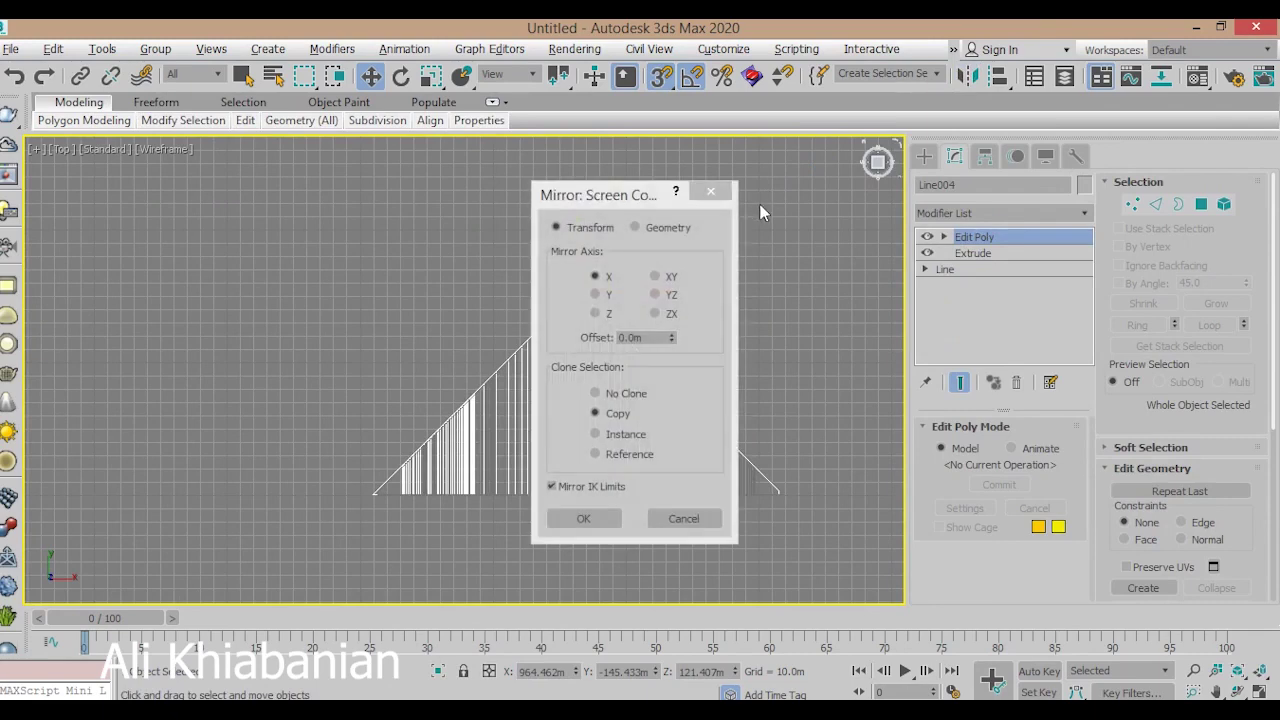
click(603, 294)
drag(607, 197, 857, 175)
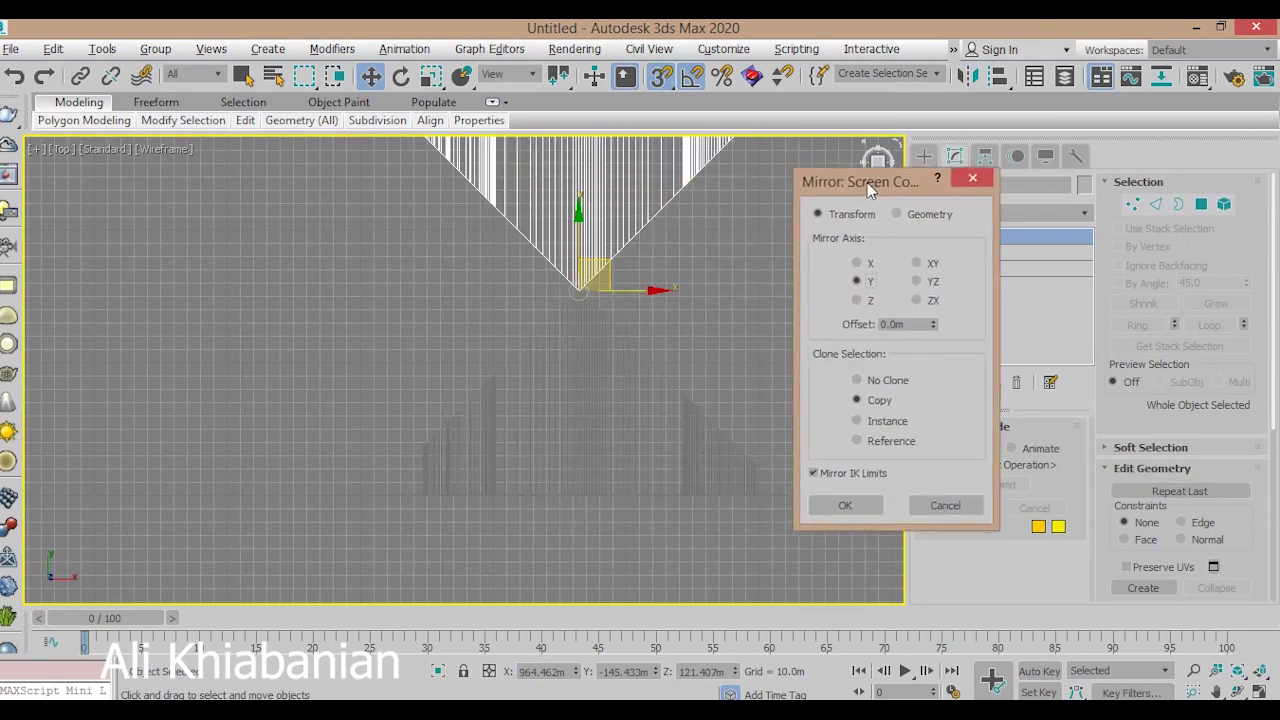
click(833, 497)
Select both wedge halves in the enlarged perspective view and duplicate the pair.
key(alt+w)
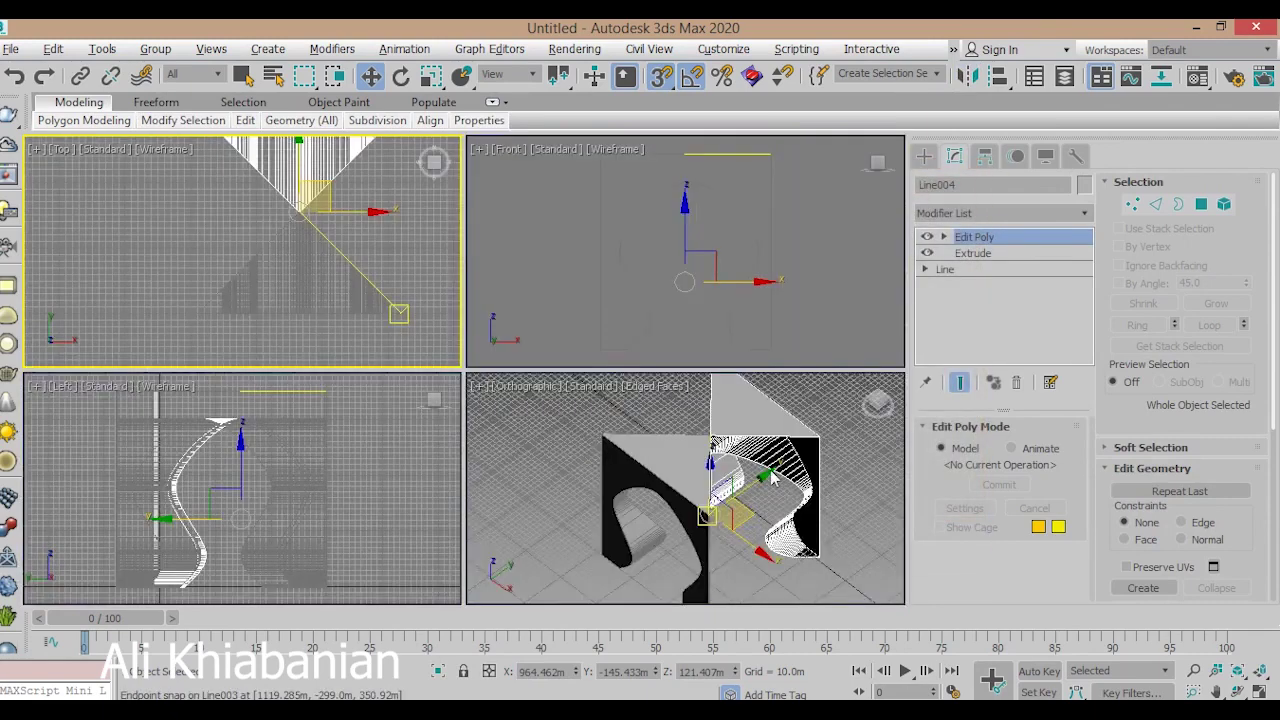
key(alt+w)
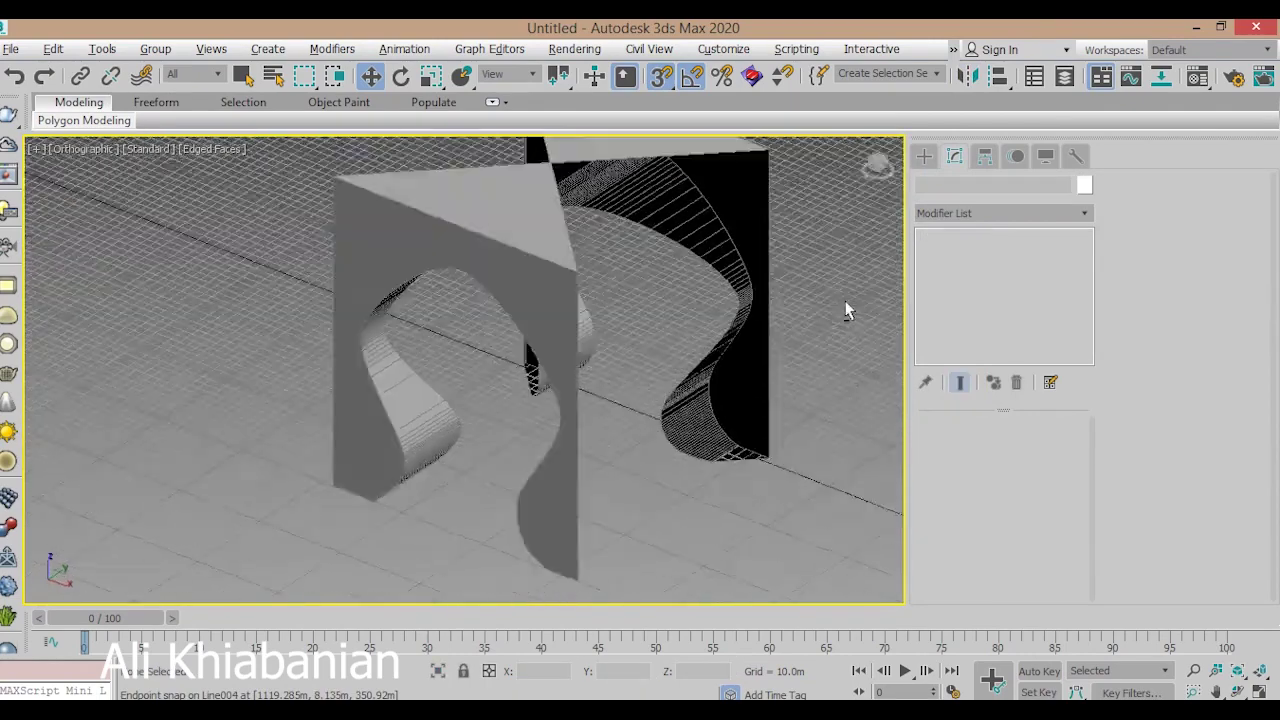
scroll(757, 320, down, 5)
click(617, 450)
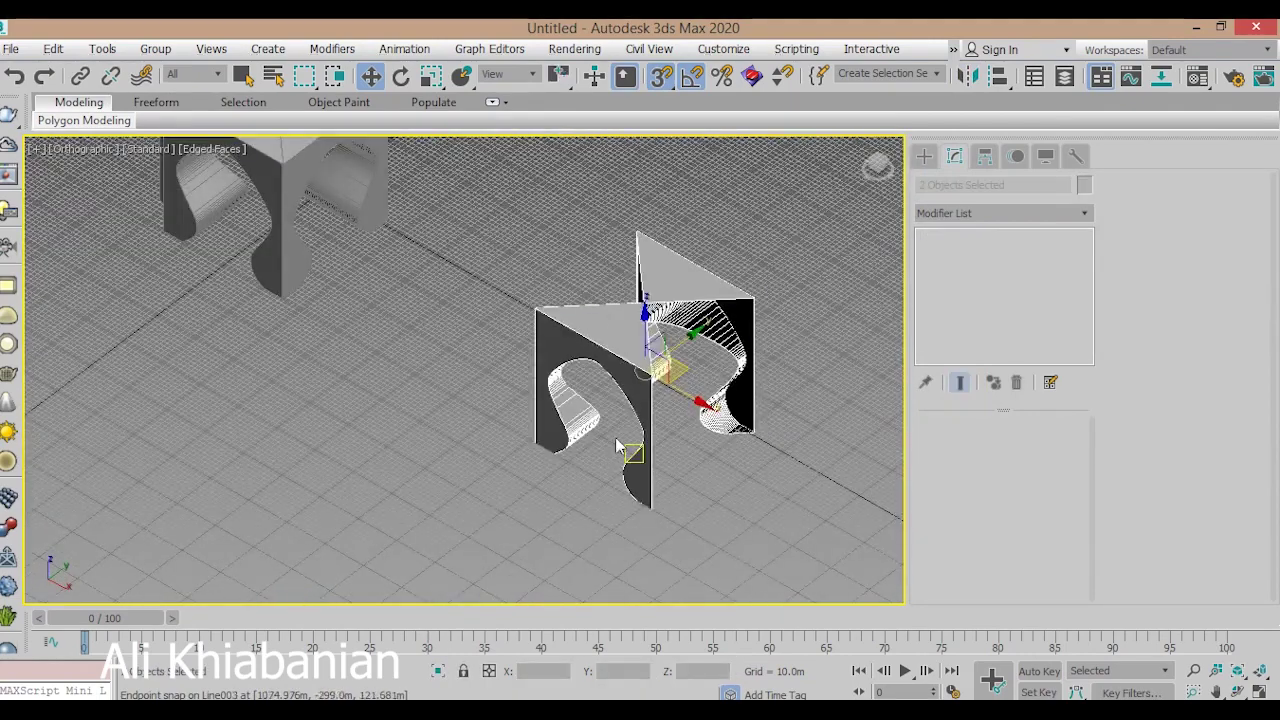
key(ctrl+v)
Confirm the instanced clone of the wedge pair, rotate it -90° about Z, and hide the grid.
click(583, 447)
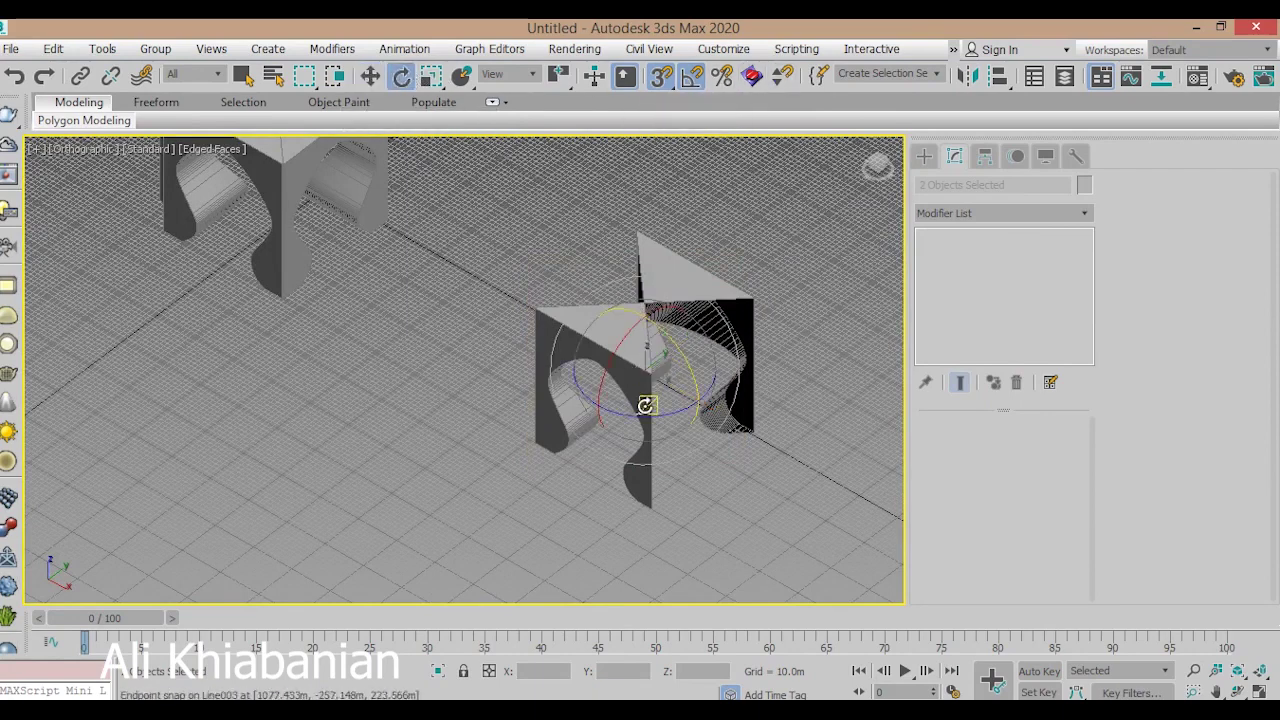
drag(665, 419, 579, 410)
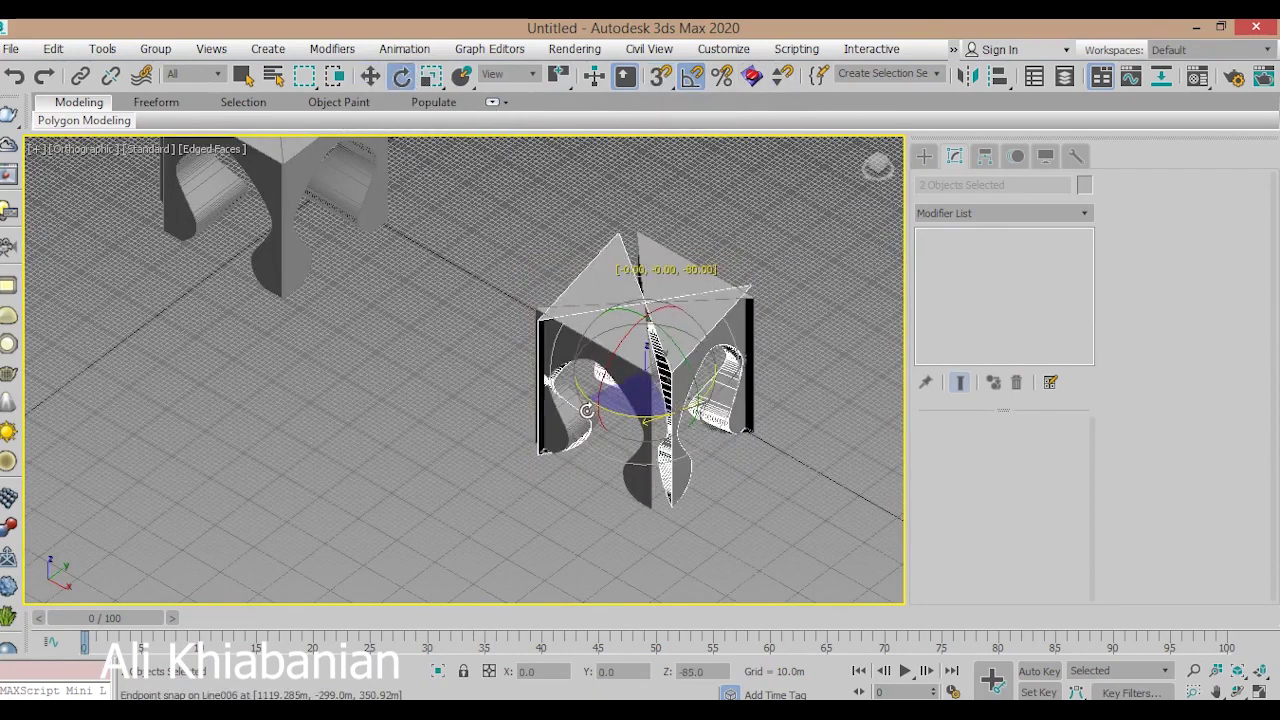
alt+middle_drag(738, 291, 693, 350)
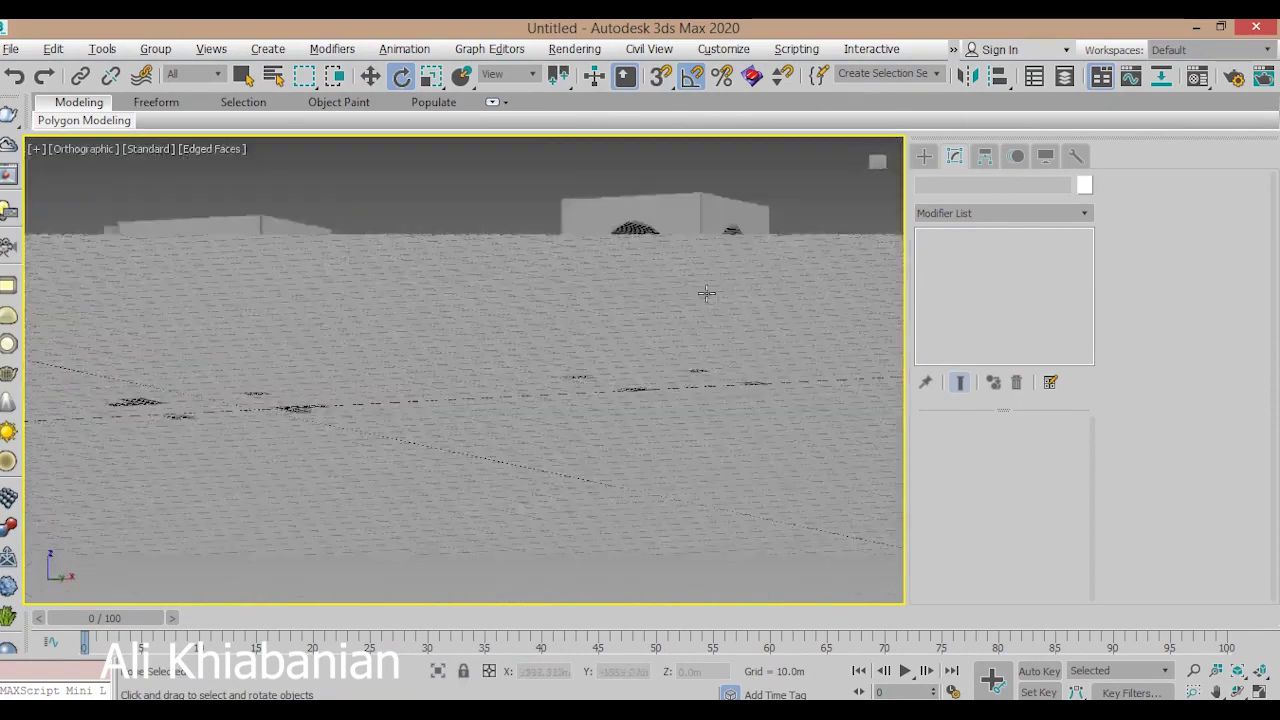
key(g)
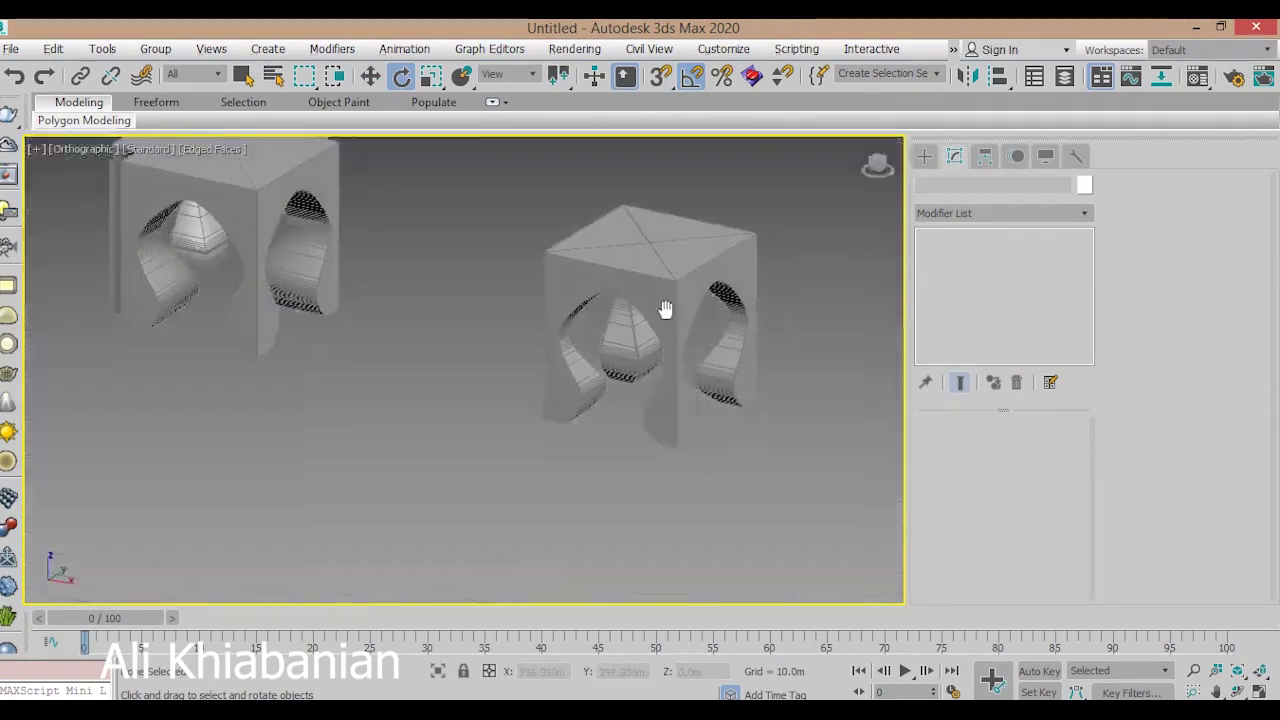
scroll(663, 306, up, 3)
Select the first arched block, Line002, framing the view around it.
click(654, 283)
key(w)
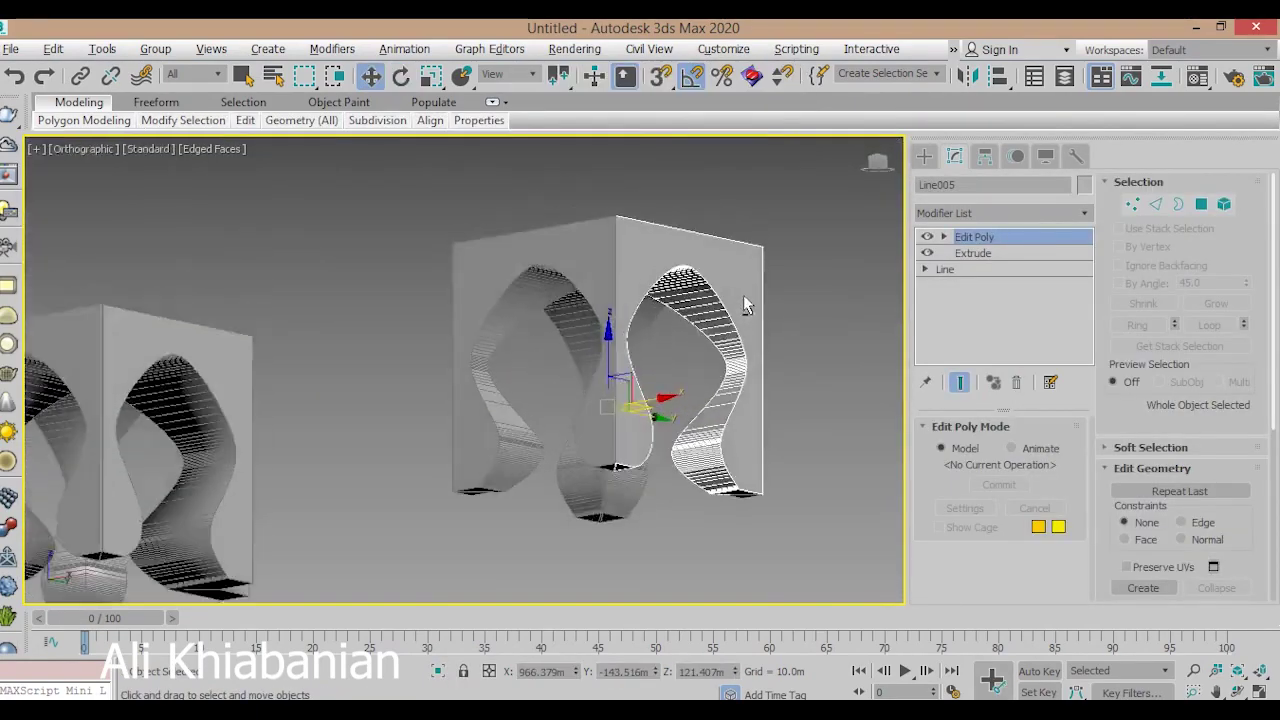
mouse_move(654, 283)
alt+middle_down()
mouse_move(548, 353)
mouse_move(677, 363)
mouse_move(769, 420)
mouse_move(663, 440)
mouse_move(640, 414)
mouse_move(594, 431)
mouse_move(541, 418)
alt+middle_up()
click(548, 353)
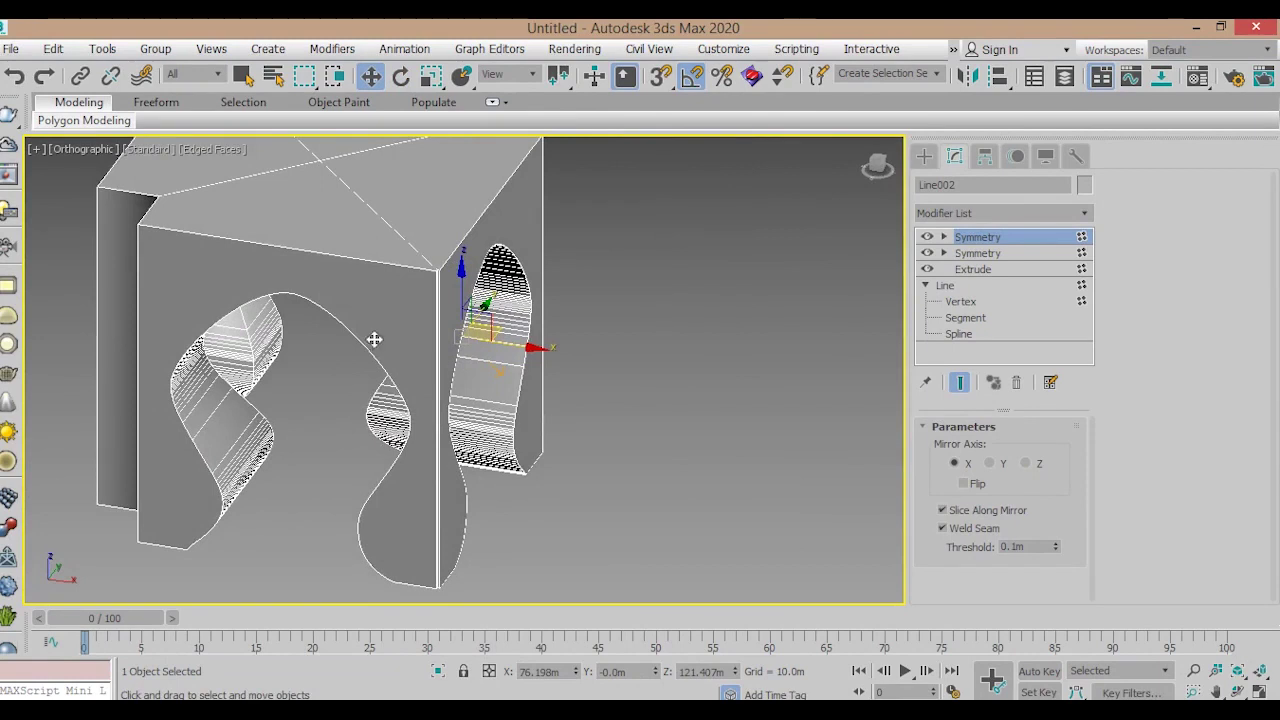
scroll(374, 340, down, 5)
mouse_move(374, 340)
alt+middle_down()
mouse_move(500, 390)
mouse_move(631, 371)
mouse_move(615, 200)
alt+middle_up()
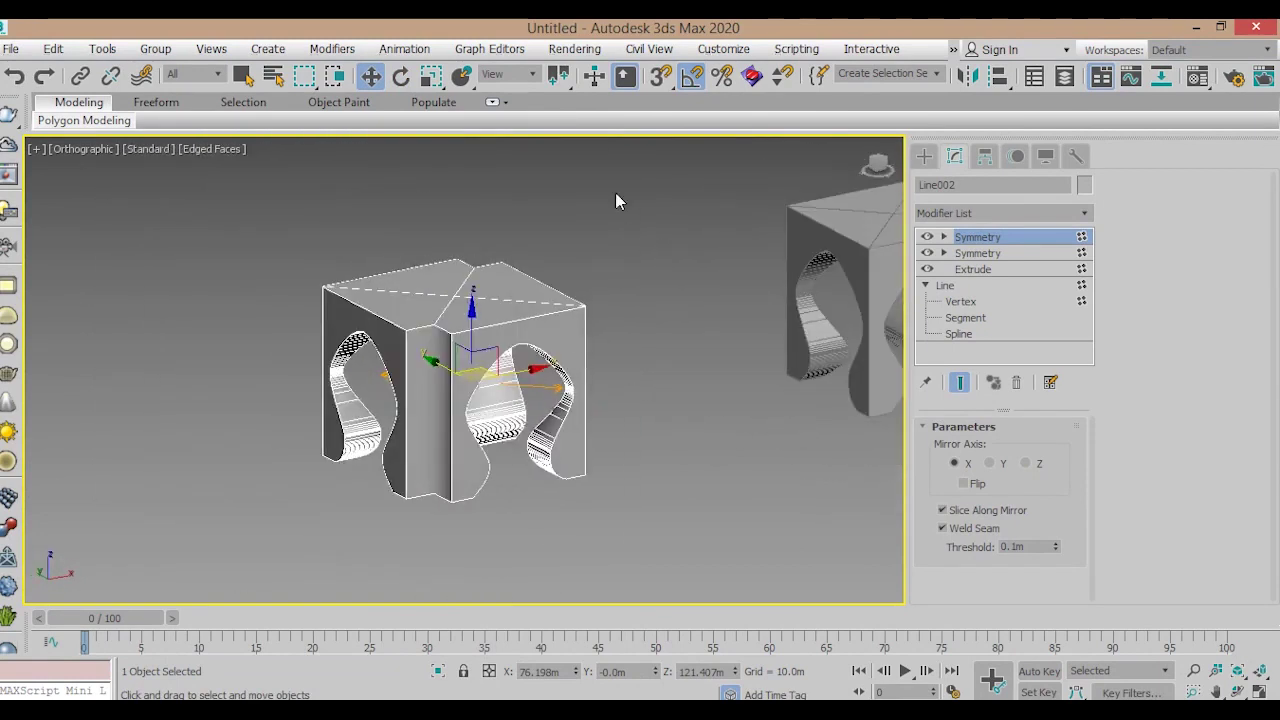
middle_drag(464, 302, 458, 352)
Add a third Symmetry modifier to Line002 with the Y mirror axis.
click(958, 214)
text(sym)
click(949, 297)
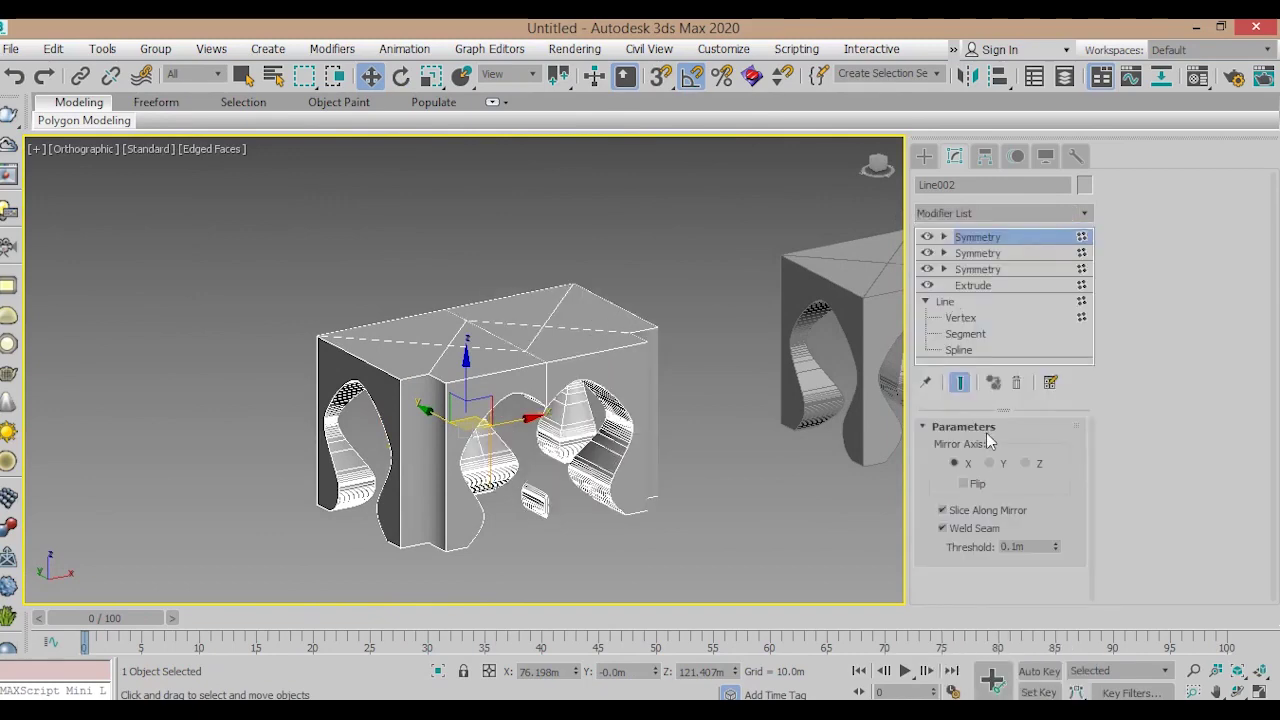
mouse_move(591, 401)
alt+middle_down()
mouse_move(540, 400)
mouse_move(813, 401)
mouse_move(683, 414)
mouse_move(589, 405)
mouse_move(700, 410)
alt+middle_up()
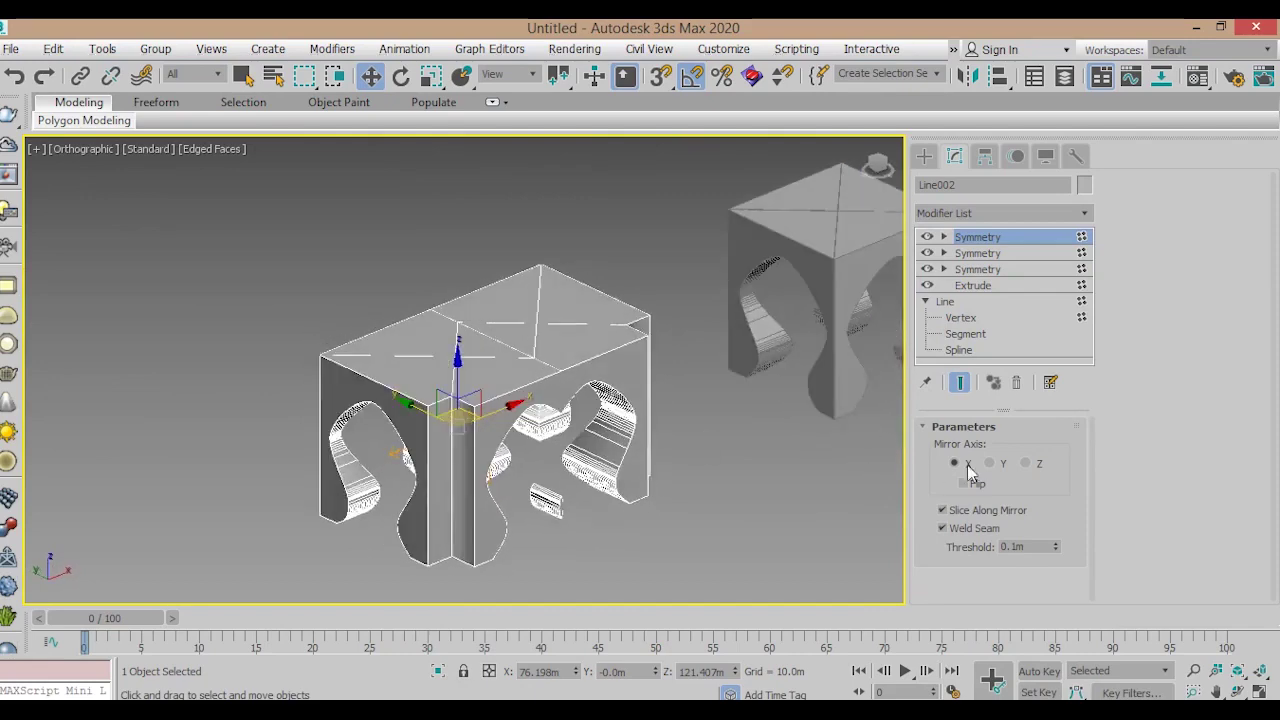
click(1025, 463)
click(1001, 462)
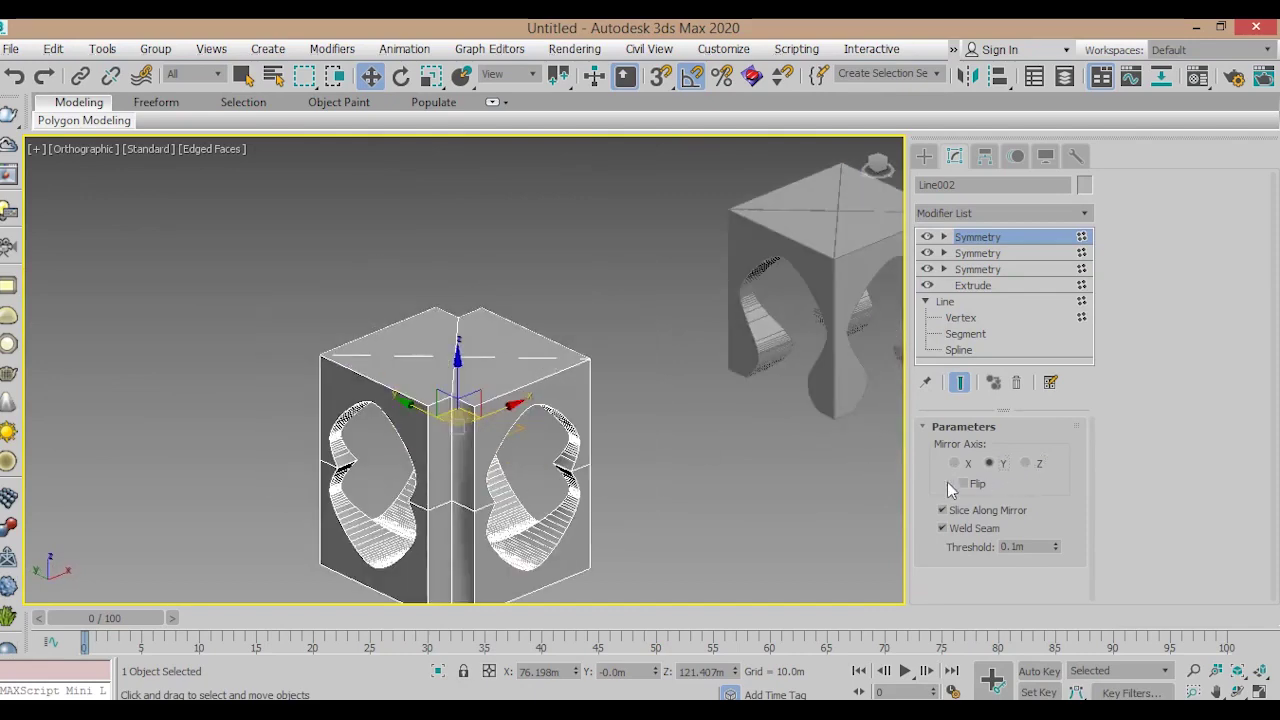
mouse_move(430, 435)
alt+middle_down()
mouse_move(600, 403)
mouse_move(629, 423)
mouse_move(491, 383)
mouse_move(437, 420)
alt+middle_up()
key(z)
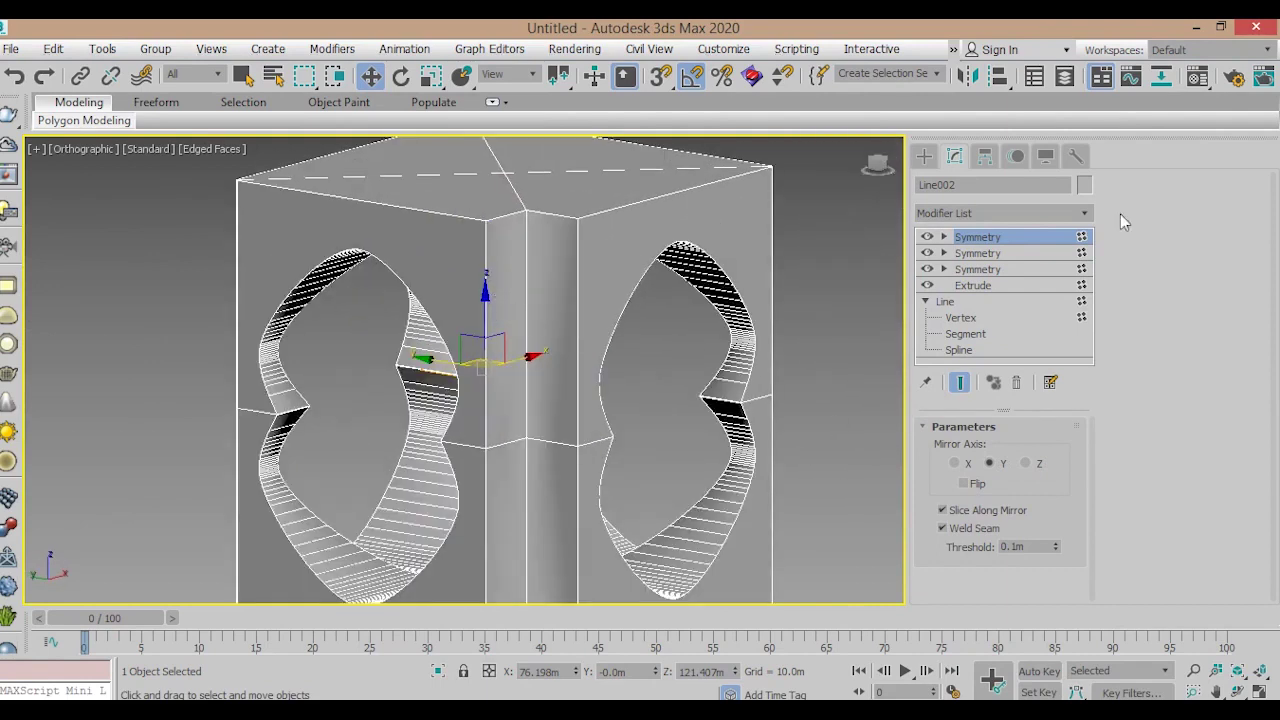
Colour the block dark blue and turn on Flip for the Symmetry.
click(1084, 186)
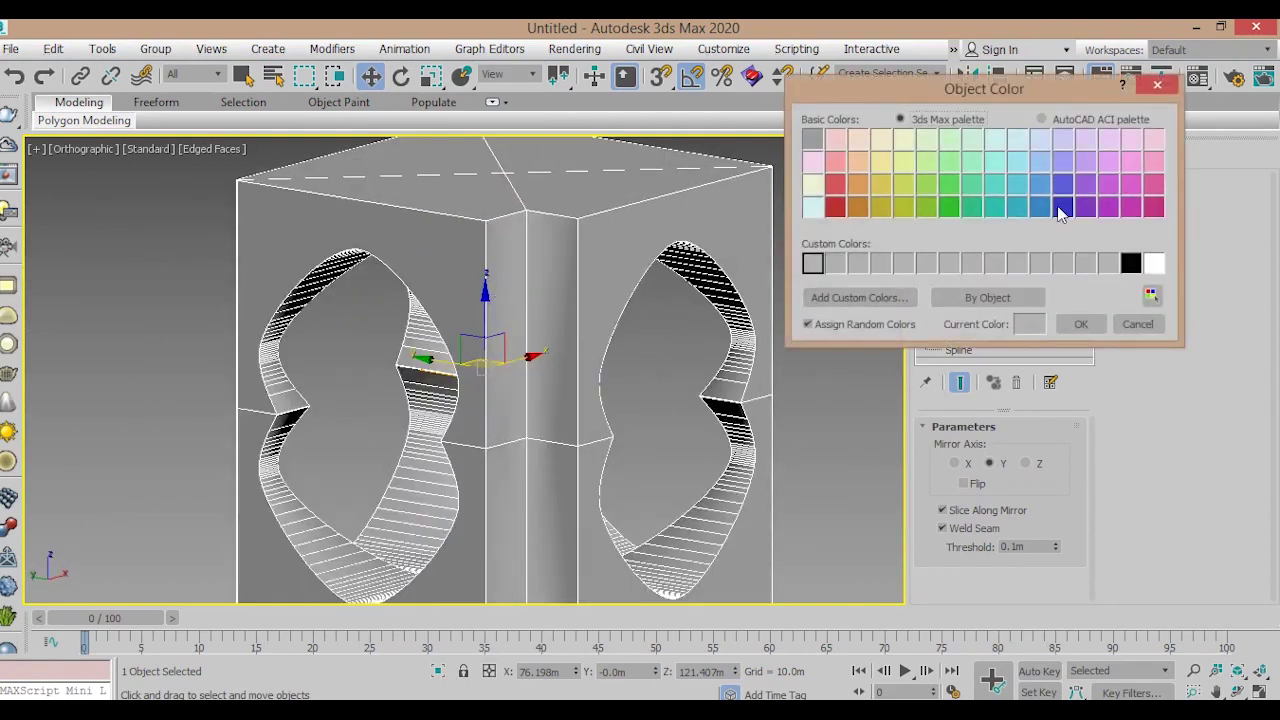
click(1080, 324)
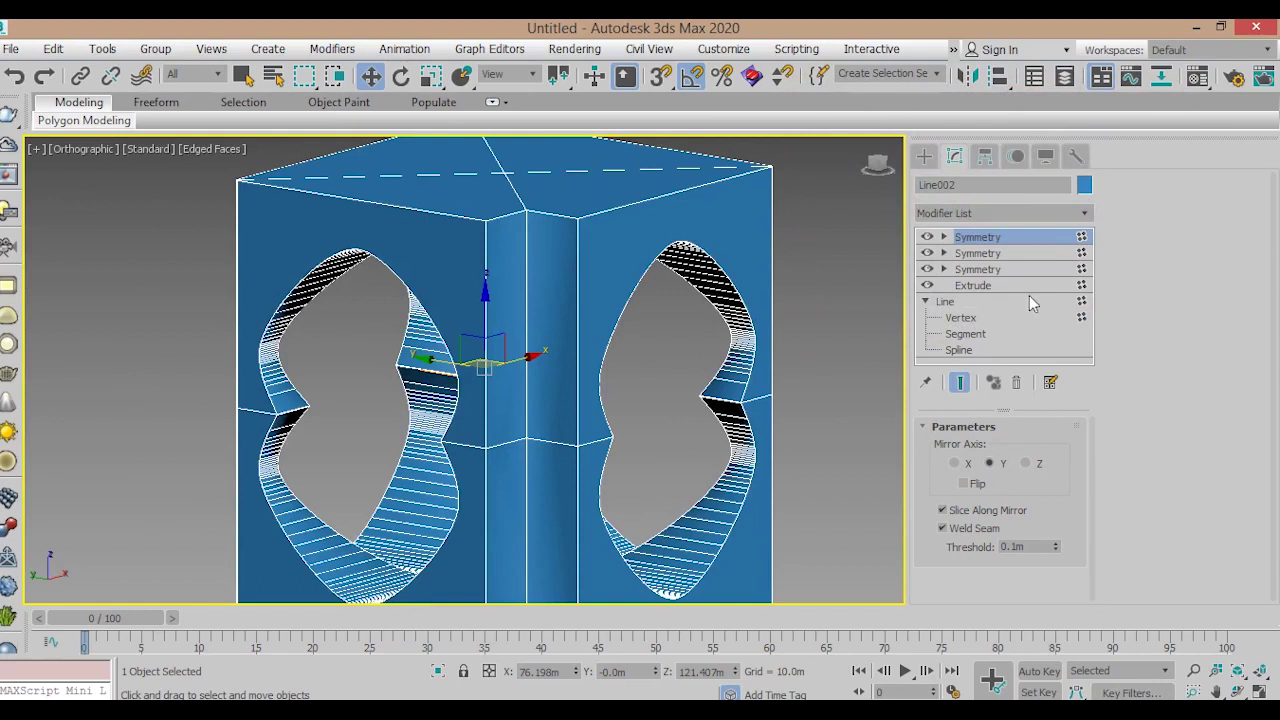
click(1086, 186)
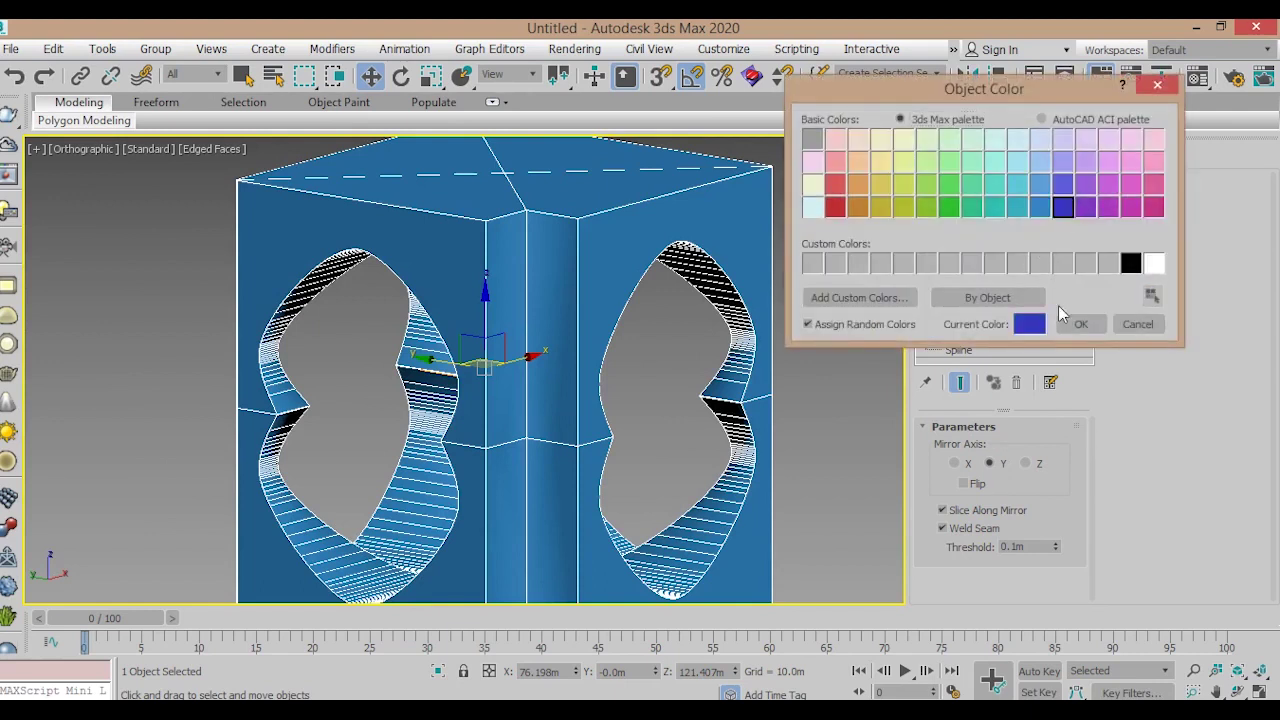
click(1078, 323)
click(964, 484)
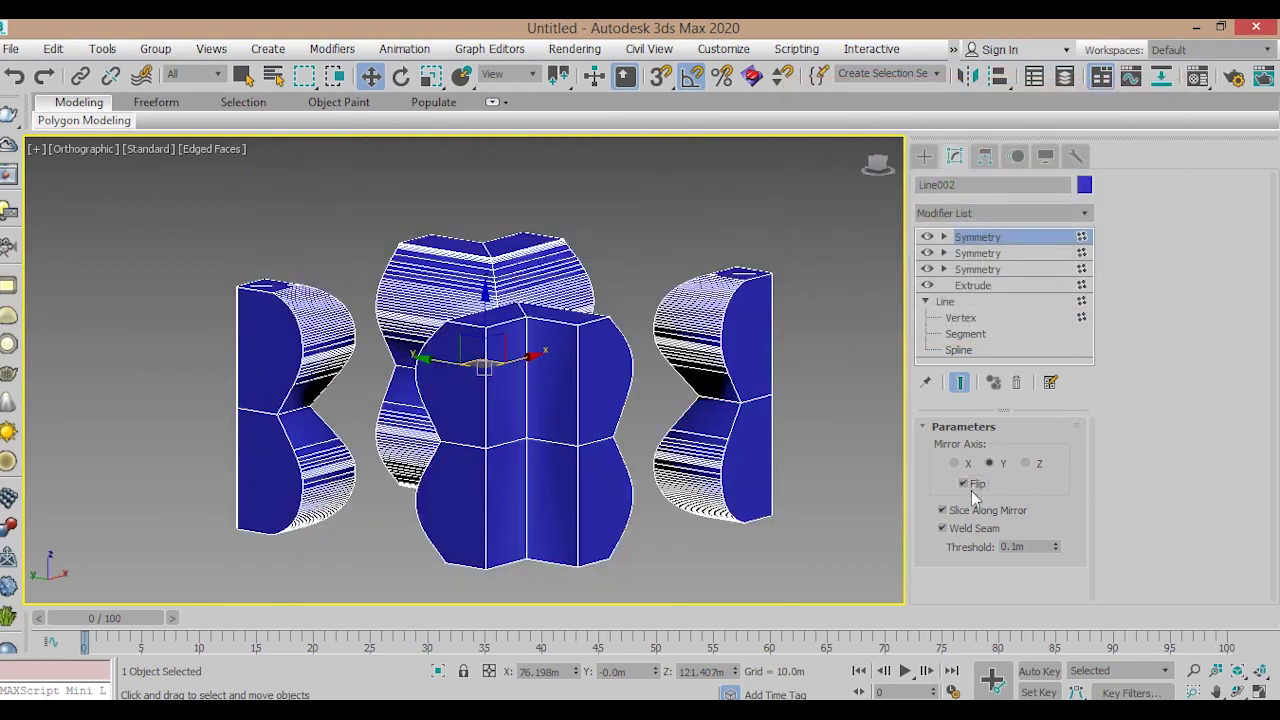
Undo the block's upward move, then lower it and view it in perspective.
middle_drag(590, 285, 578, 299)
mouse_move(465, 346)
mouse_down()
mouse_move(471, 287)
mouse_move(533, 329)
mouse_move(520, 156)
mouse_up()
key(ctrl+z)
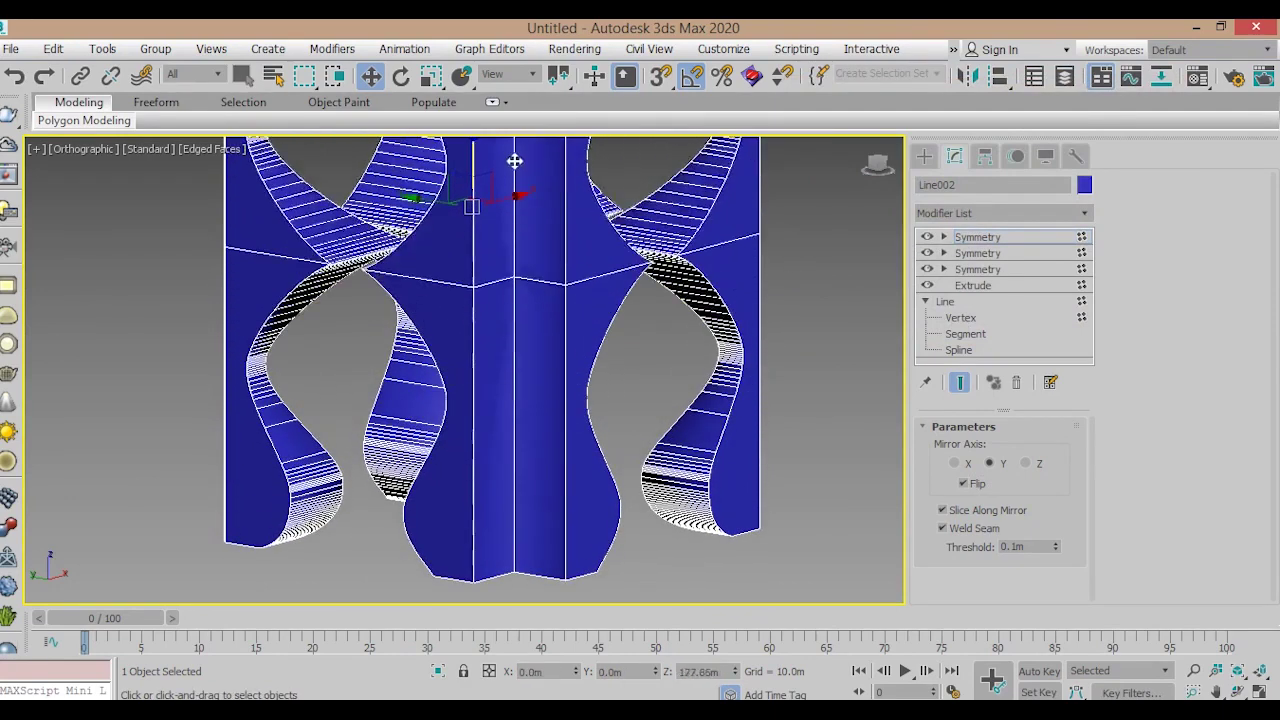
scroll(543, 363, down, 3)
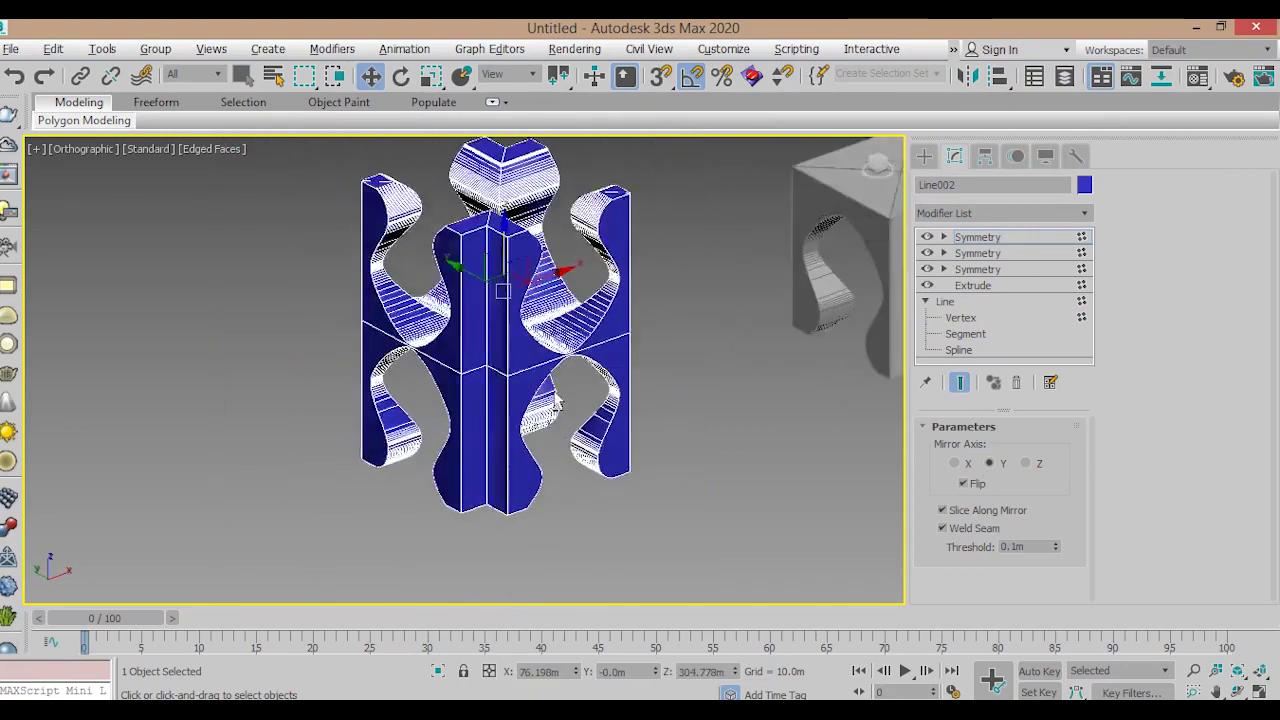
alt+middle_drag(543, 363, 565, 315)
drag(565, 315, 500, 286)
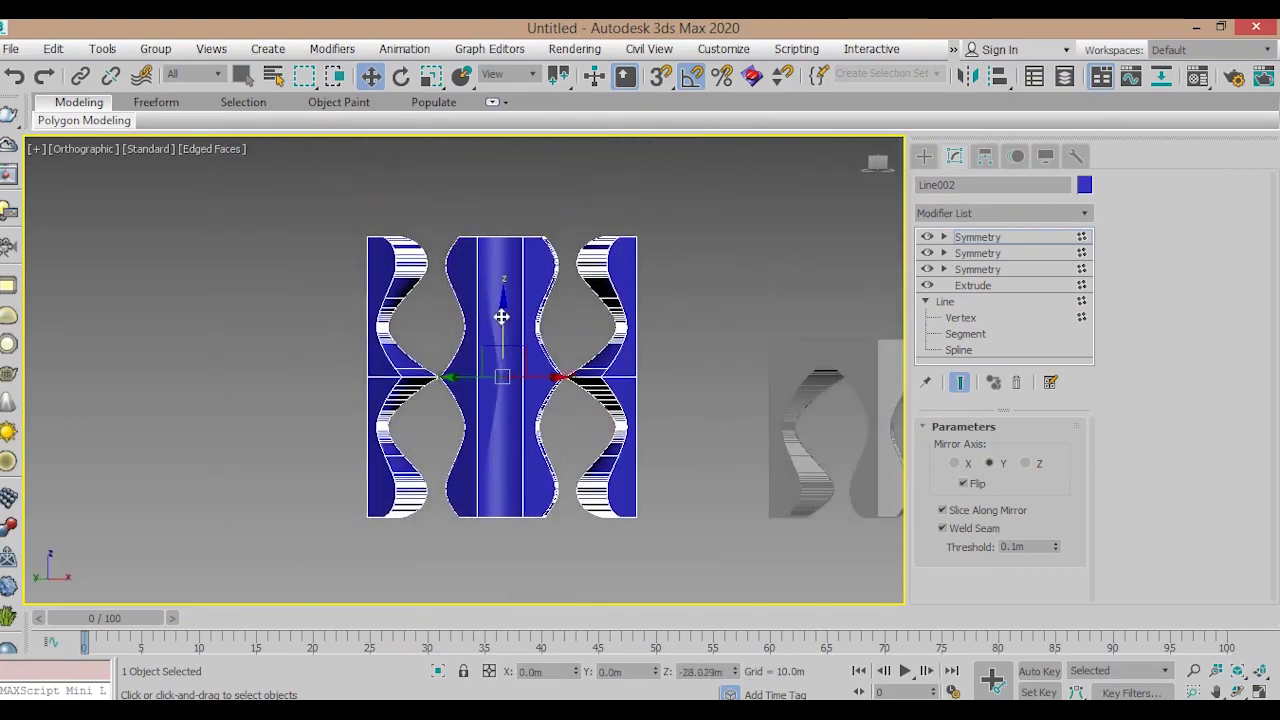
mouse_move(500, 286)
alt+middle_down()
mouse_move(491, 483)
mouse_move(577, 429)
mouse_move(743, 391)
mouse_move(889, 409)
mouse_move(716, 407)
mouse_move(810, 490)
alt+middle_up()
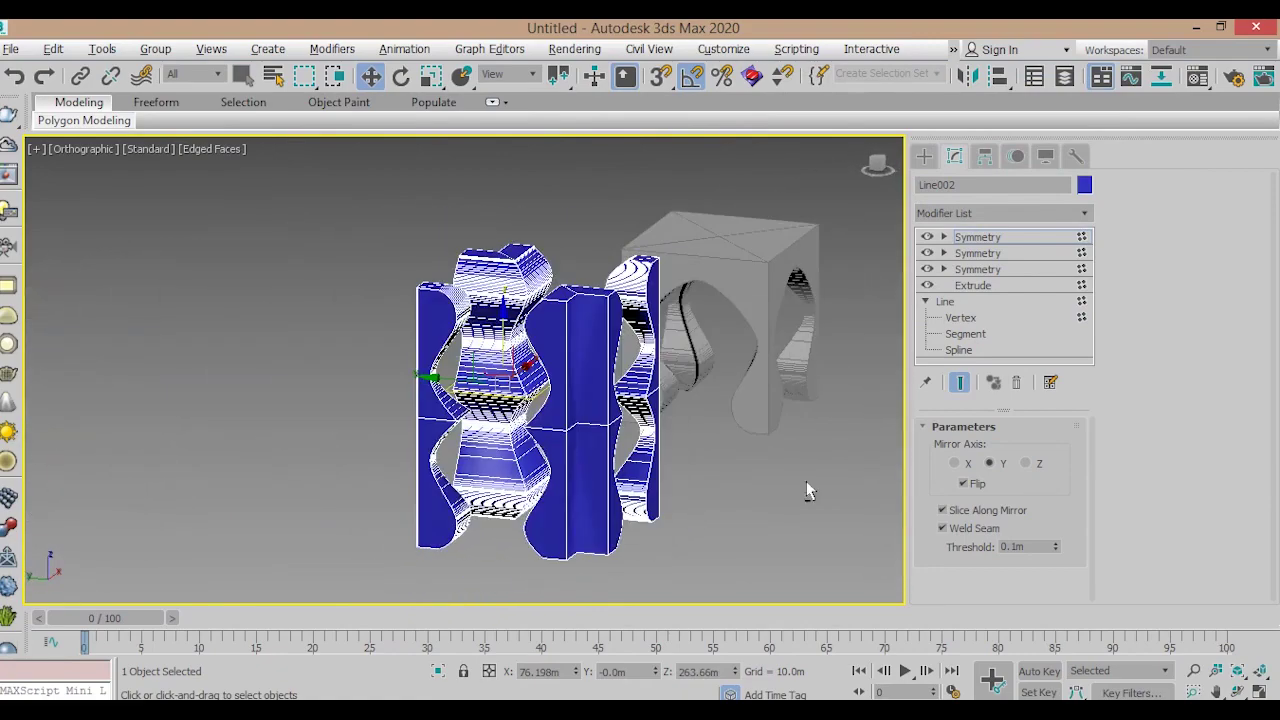
Turn Flip off on the Symmetry modifier and lower the block along Z.
click(976, 483)
drag(507, 327, 507, 480)
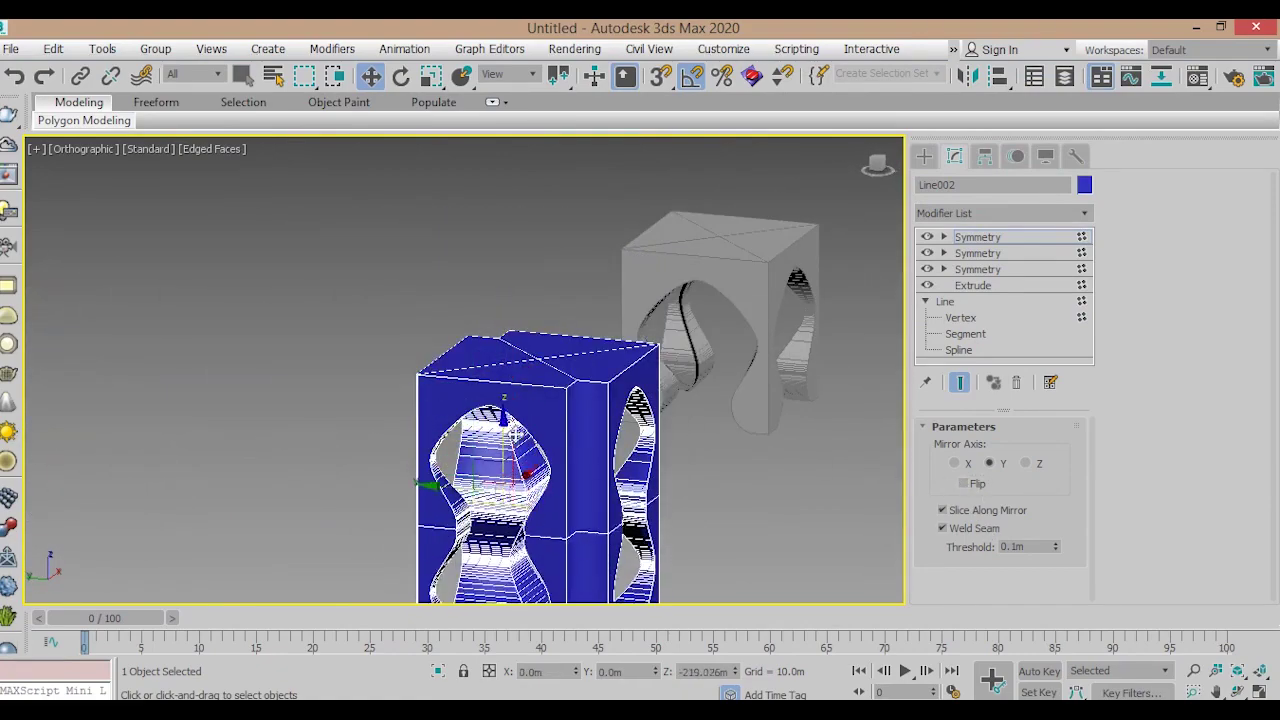
mouse_move(507, 480)
alt+middle_down()
mouse_move(517, 289)
mouse_move(757, 391)
mouse_move(480, 363)
mouse_move(486, 375)
alt+middle_up()
scroll(490, 383, up, 2)
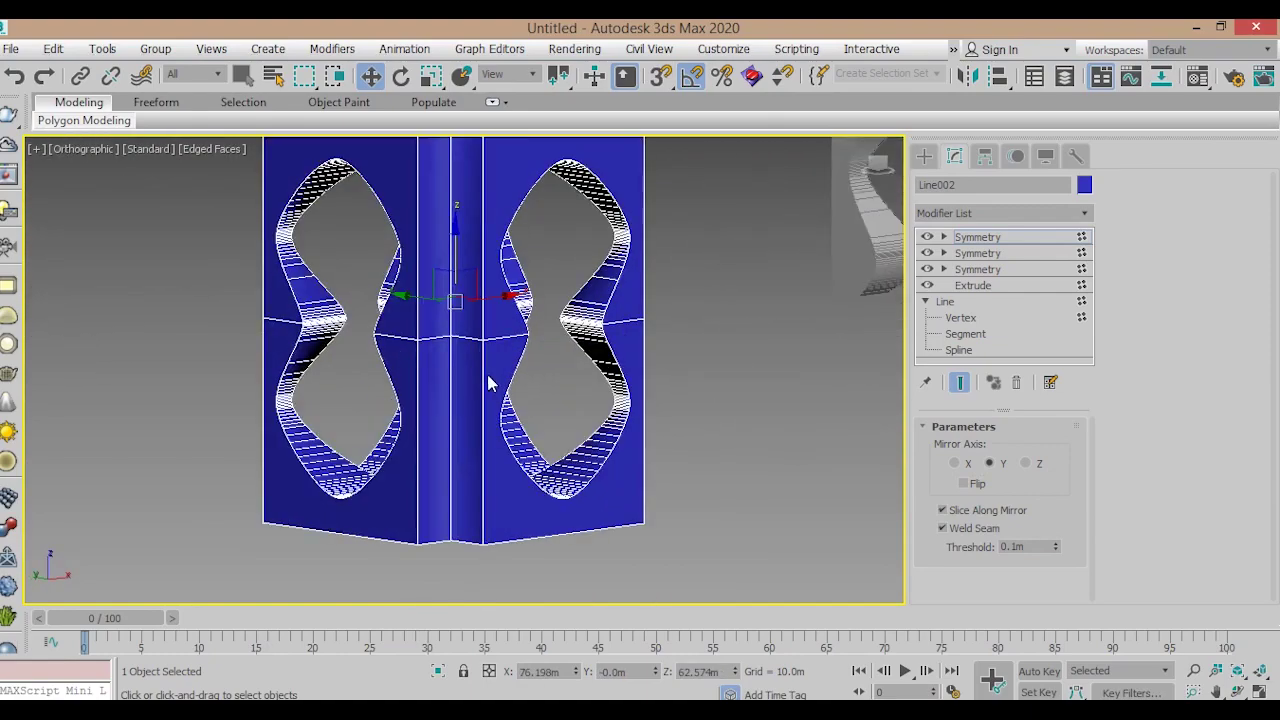